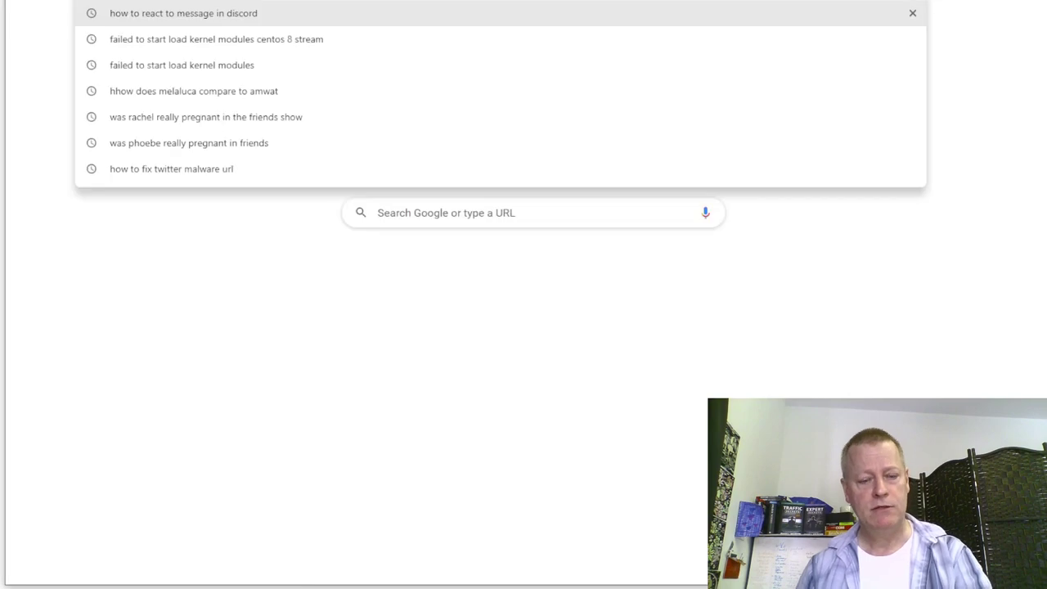
- Load Click eCourse, look over its About page, and go to the course catalogue
{"action": "key", "text": "Escape"}
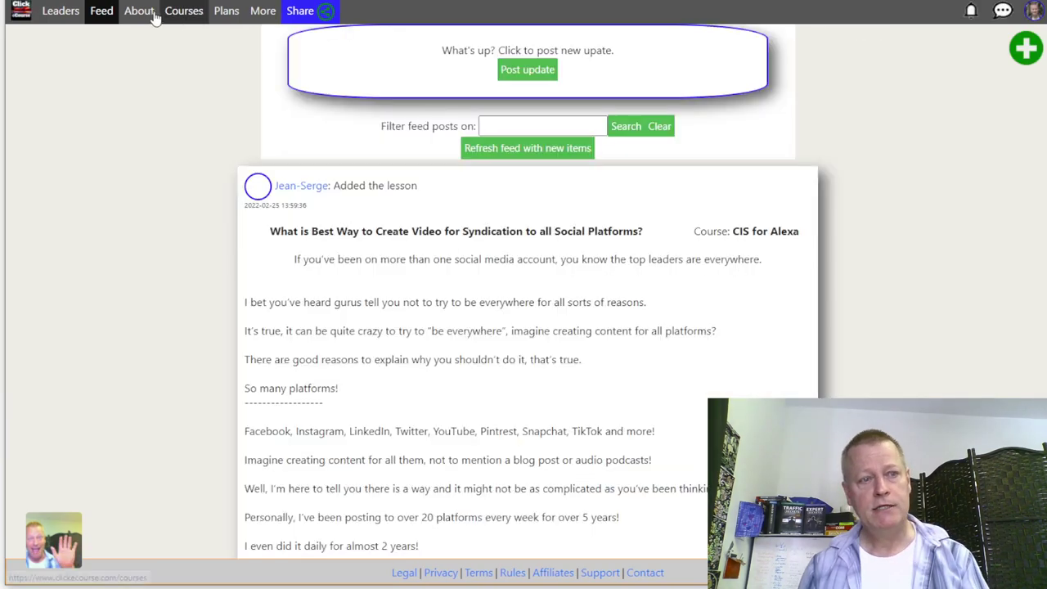
{"action": "left_click", "coordinate": [175, 36]}
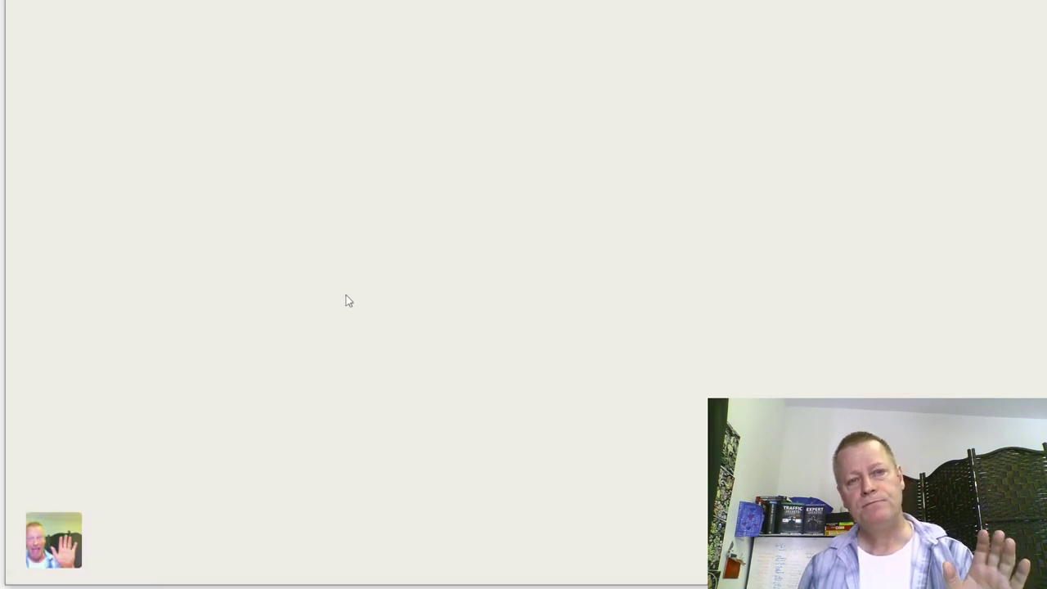
{"action": "scroll", "coordinate": [582, 262], "scroll_direction": "down", "scroll_amount": 3}
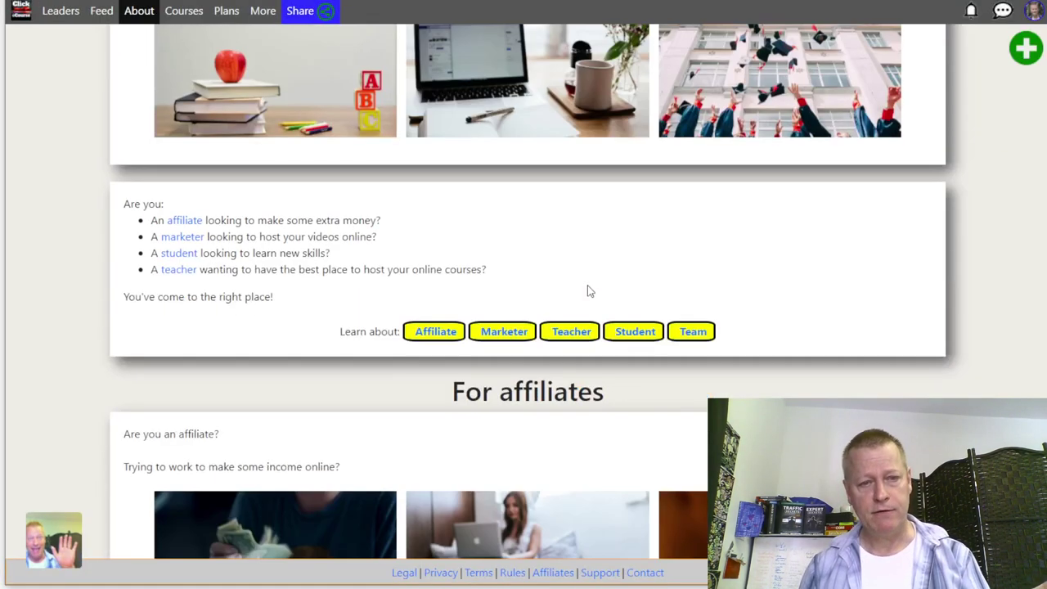
{"action": "scroll", "coordinate": [589, 290], "scroll_direction": "up", "scroll_amount": 3}
{"action": "left_click", "coordinate": [181, 12]}
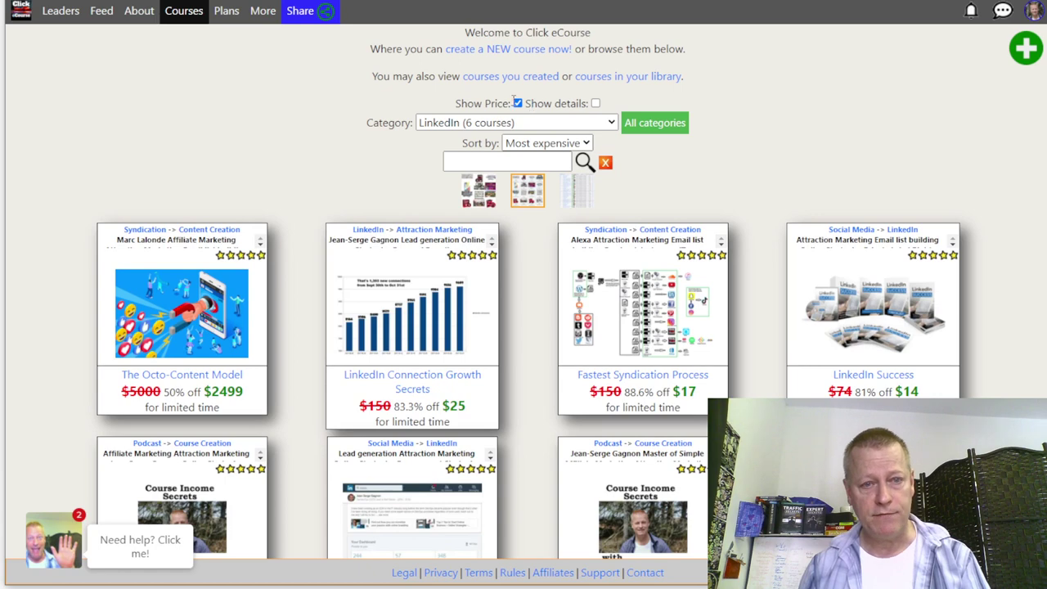
- Show course prices, open the free LinkedIn Profile Secrets course and bring up its share link
{"action": "left_click", "coordinate": [518, 105]}
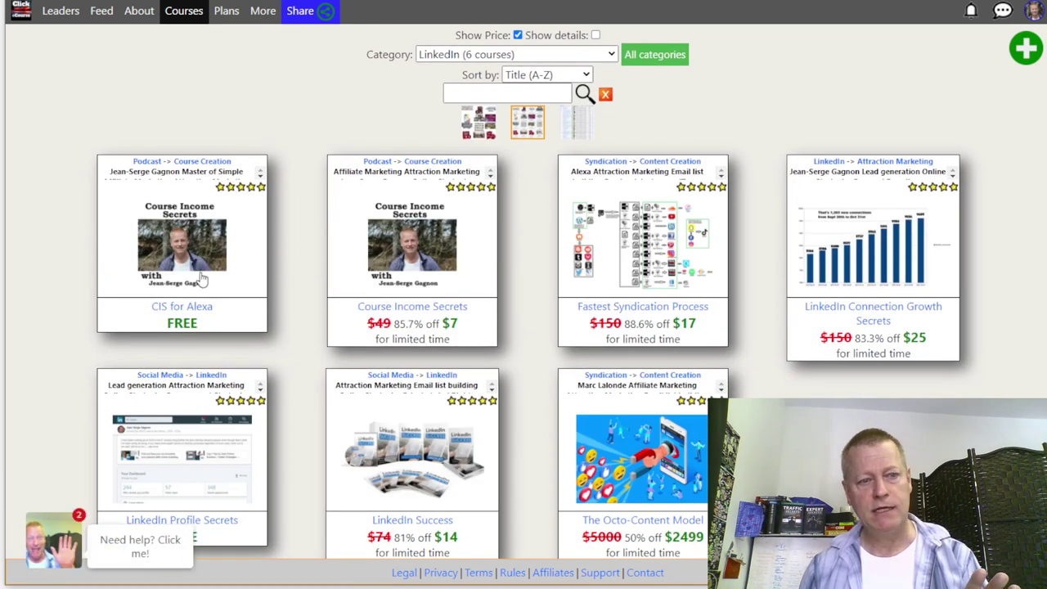
{"action": "scroll", "coordinate": [202, 281], "scroll_direction": "down", "scroll_amount": 1}
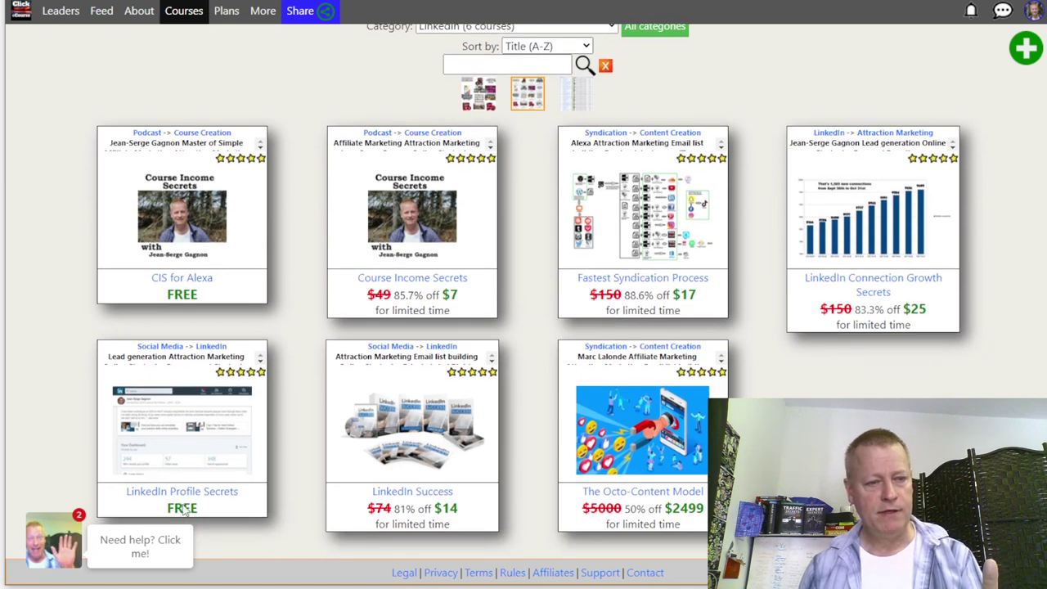
{"action": "left_click", "coordinate": [440, 316]}
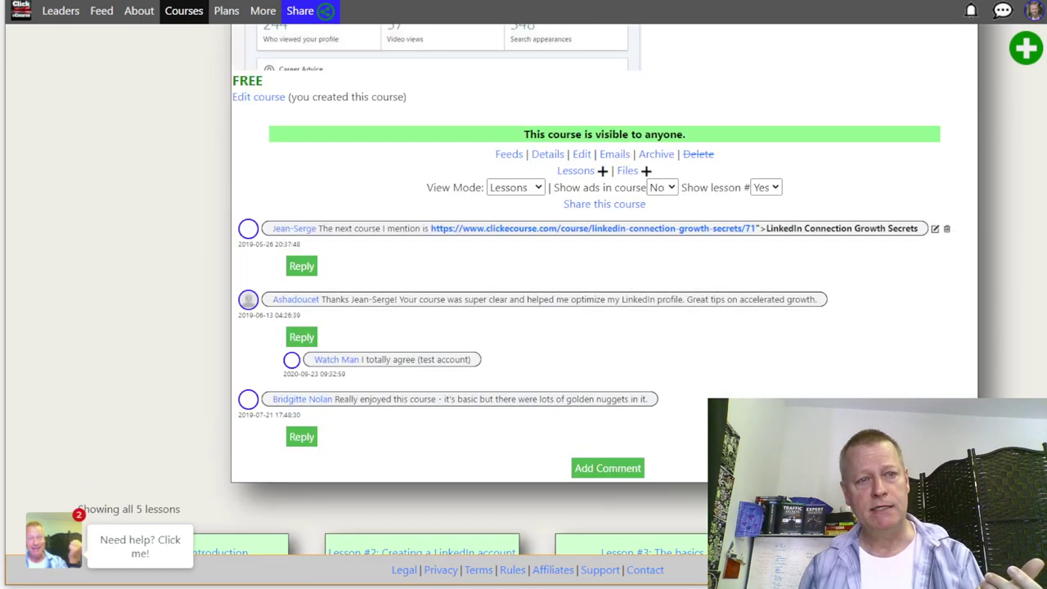
{"action": "left_click", "coordinate": [299, 10]}
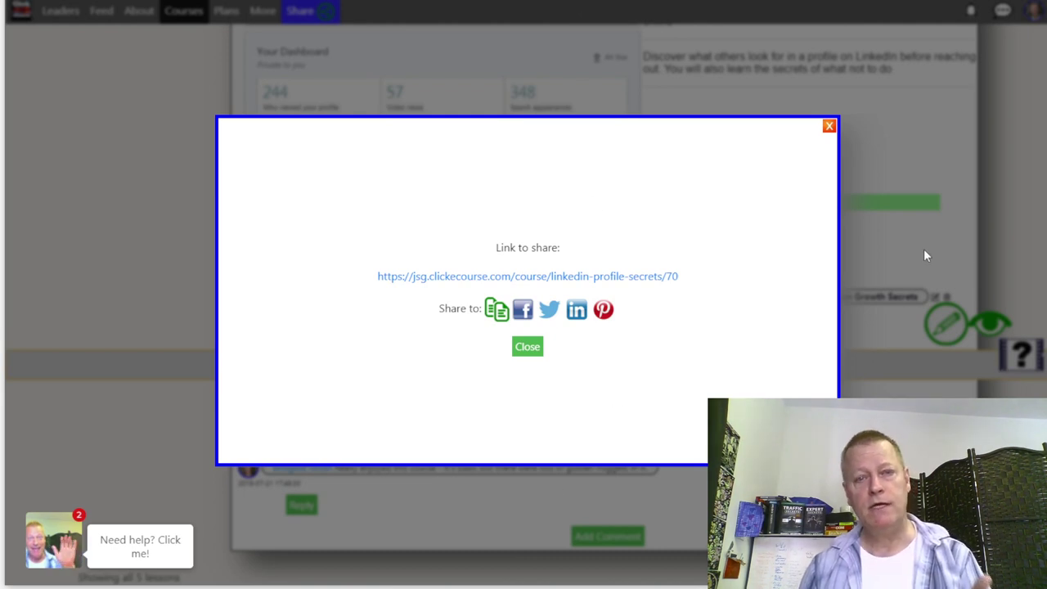
- Add the bullet '- Use a PLR (private label rights) item' below the last point in the notes
{"action": "key", "text": "alt+Tab"}
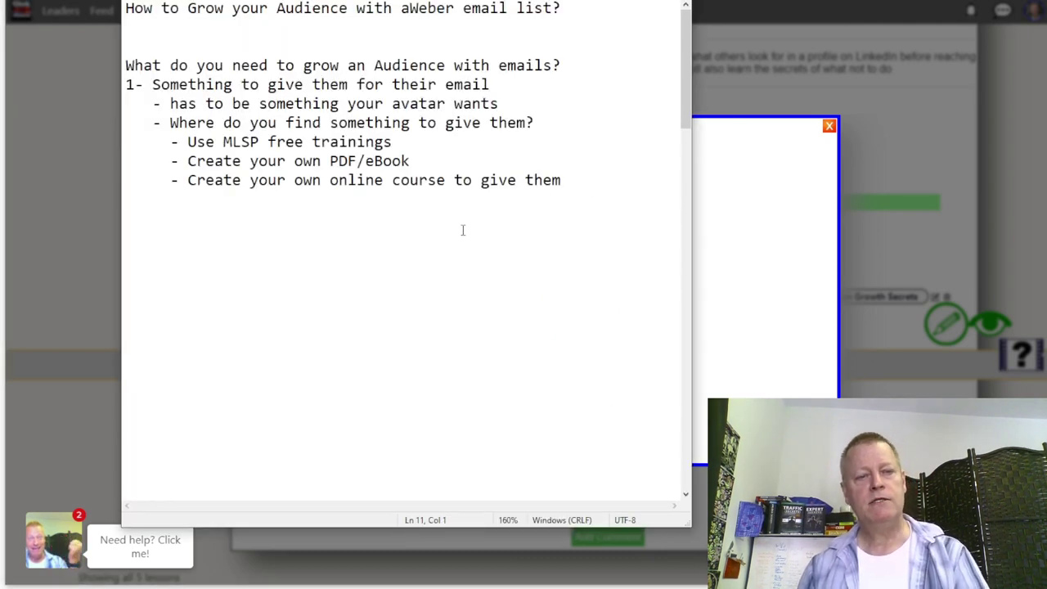
{"action": "key", "text": "Return"}
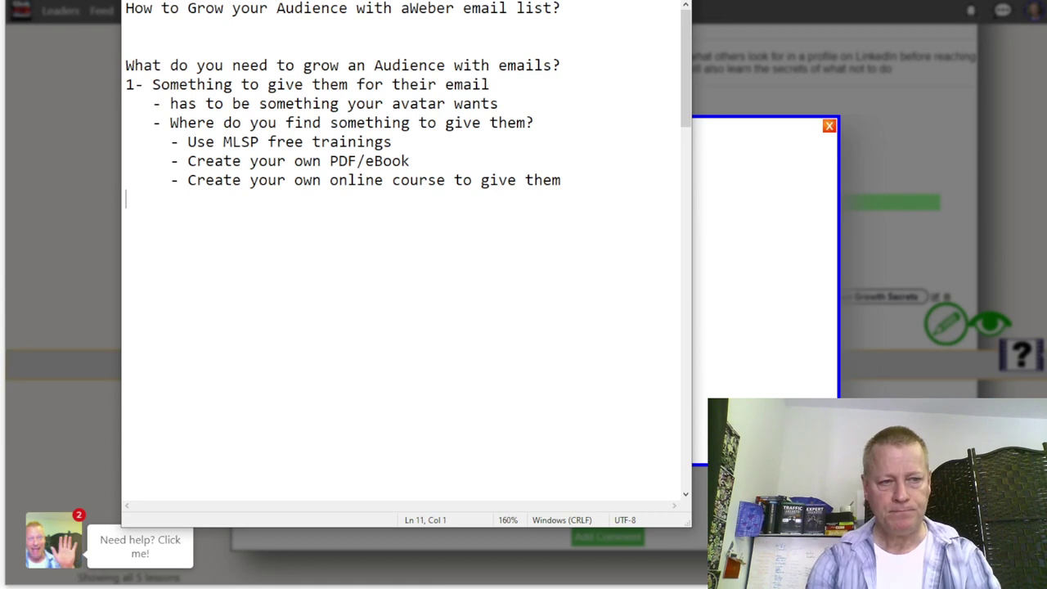
{"action": "type", "text": "- Use"}
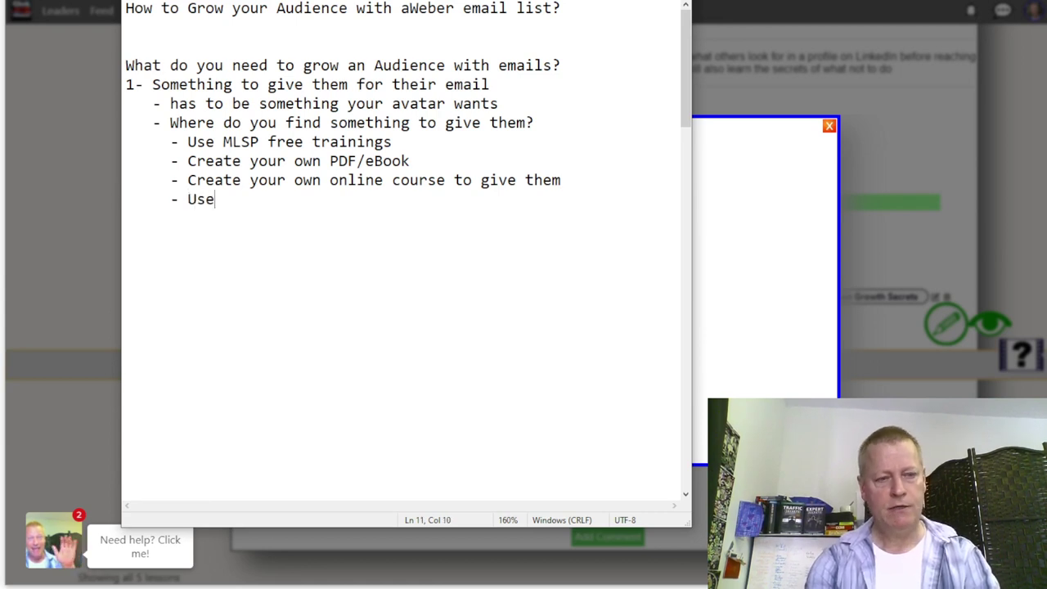
{"action": "type", "text": " a PLR (private la"}
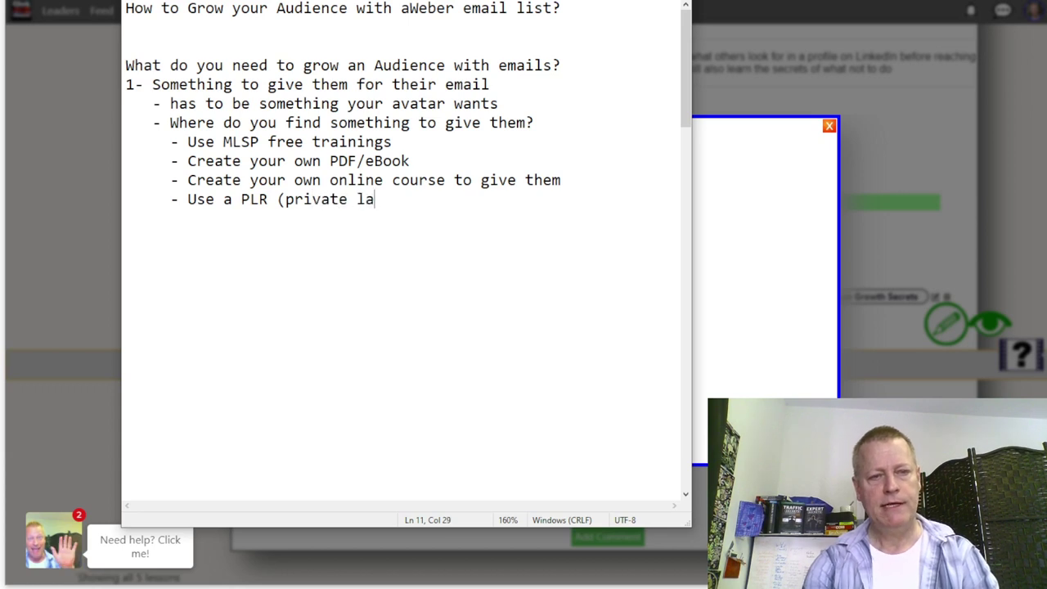
{"action": "type", "text": "bel rights) item"}
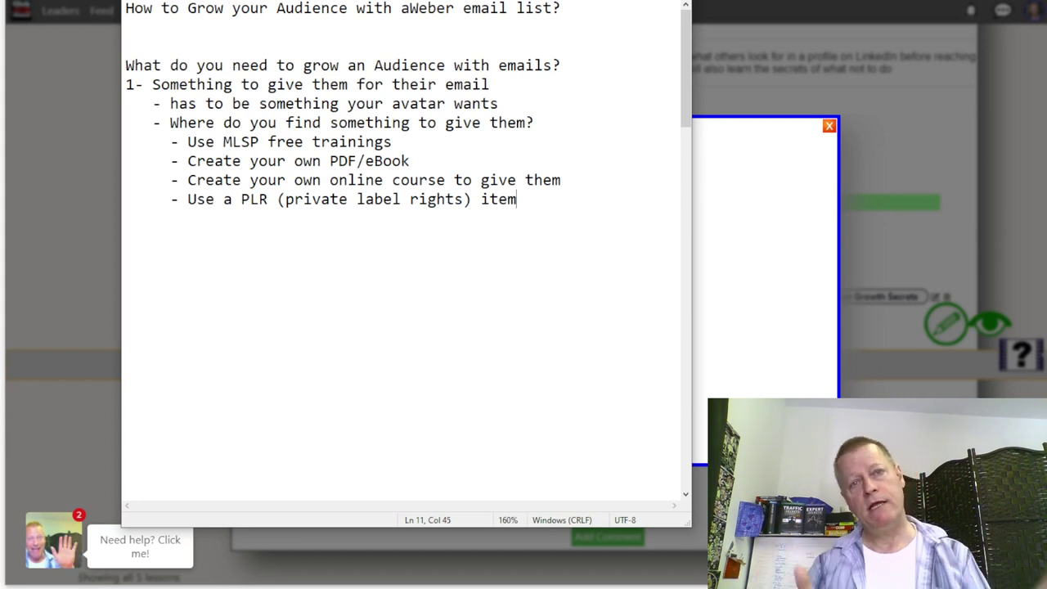
{"action": "key", "text": "Return"}
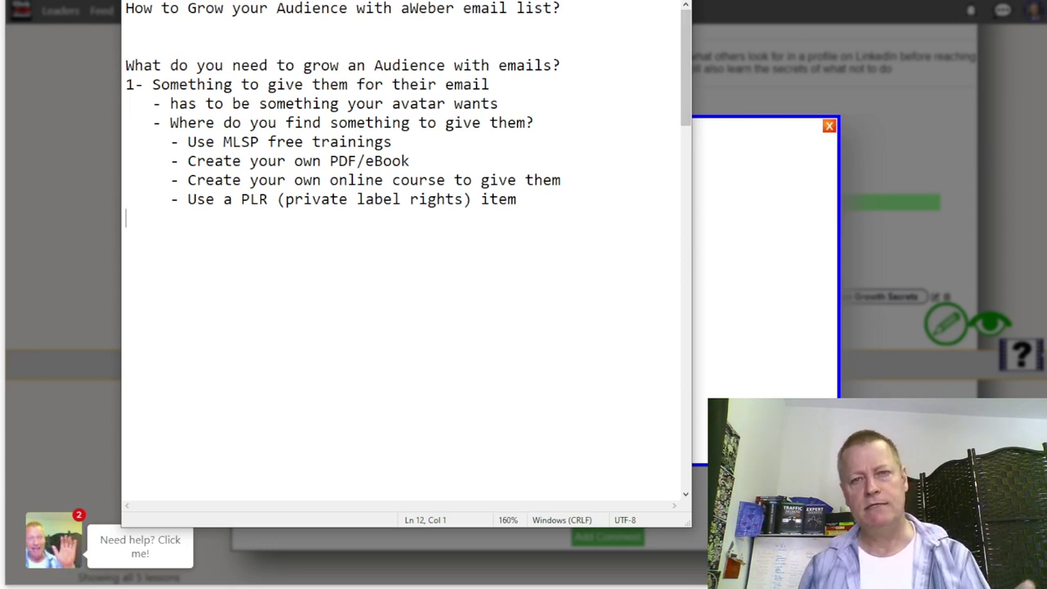
{"action": "key", "text": "alt+Tab"}
{"action": "key", "text": "ctrl+t"}
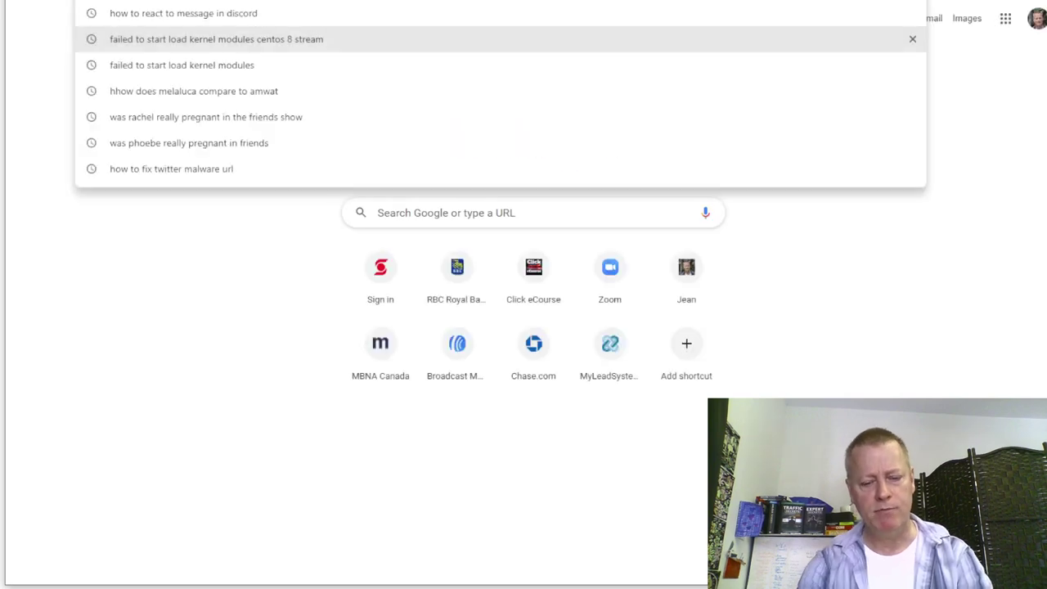
- Search 'plr' to reach Internet Marketing Zoom and log in to the membership
{"action": "type", "text": "pl"}
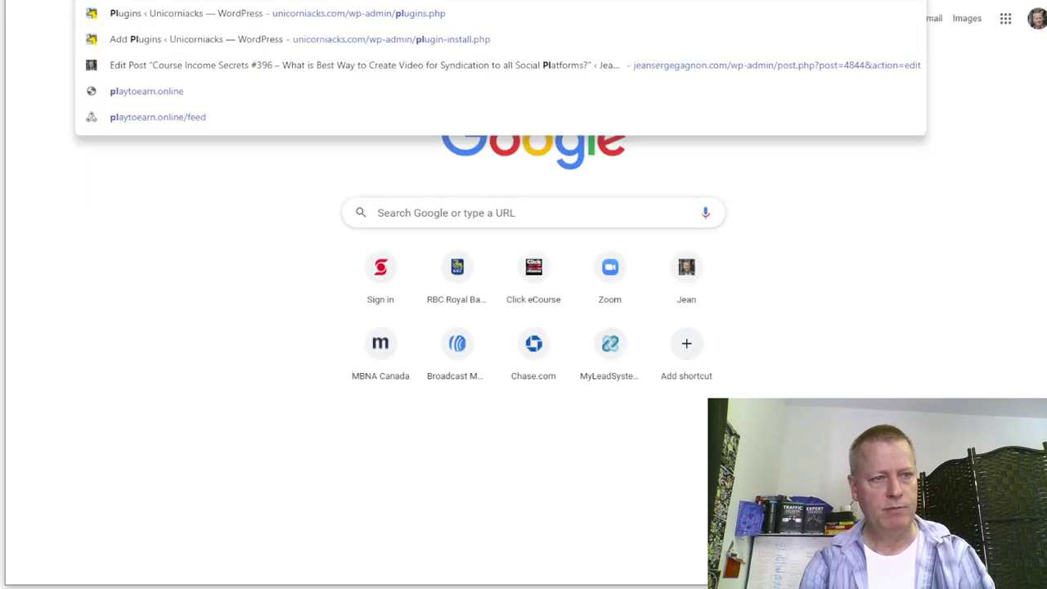
{"action": "type", "text": "r"}
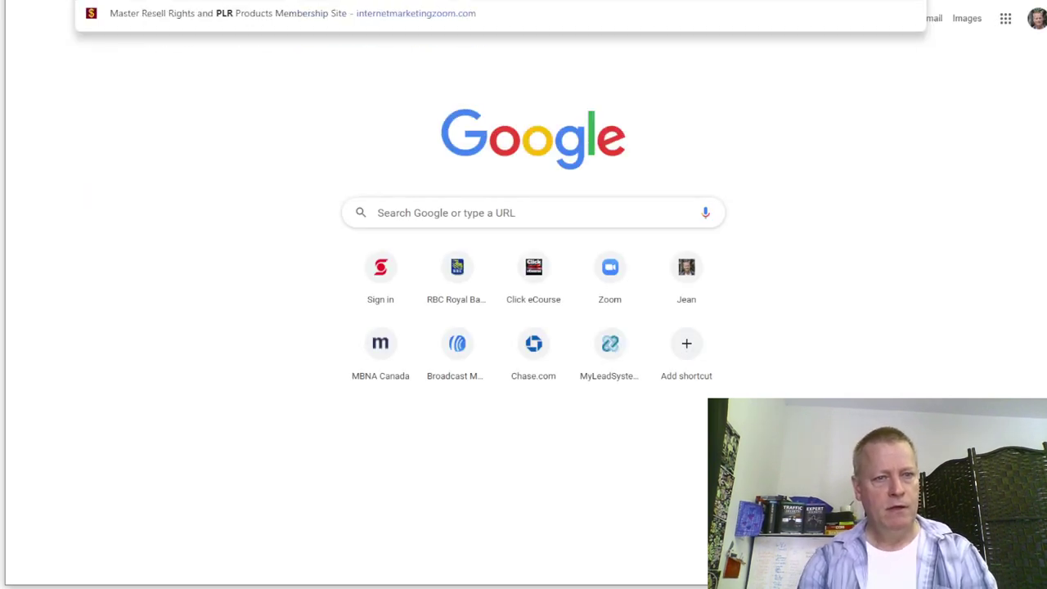
{"action": "key", "text": "Return"}
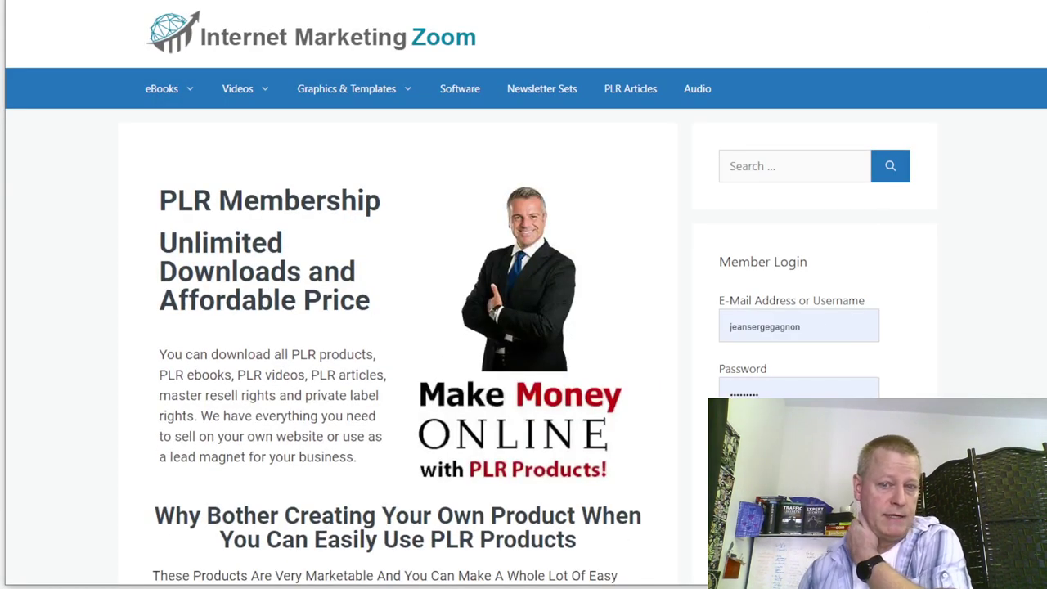
{"action": "left_click", "coordinate": [841, 397]}
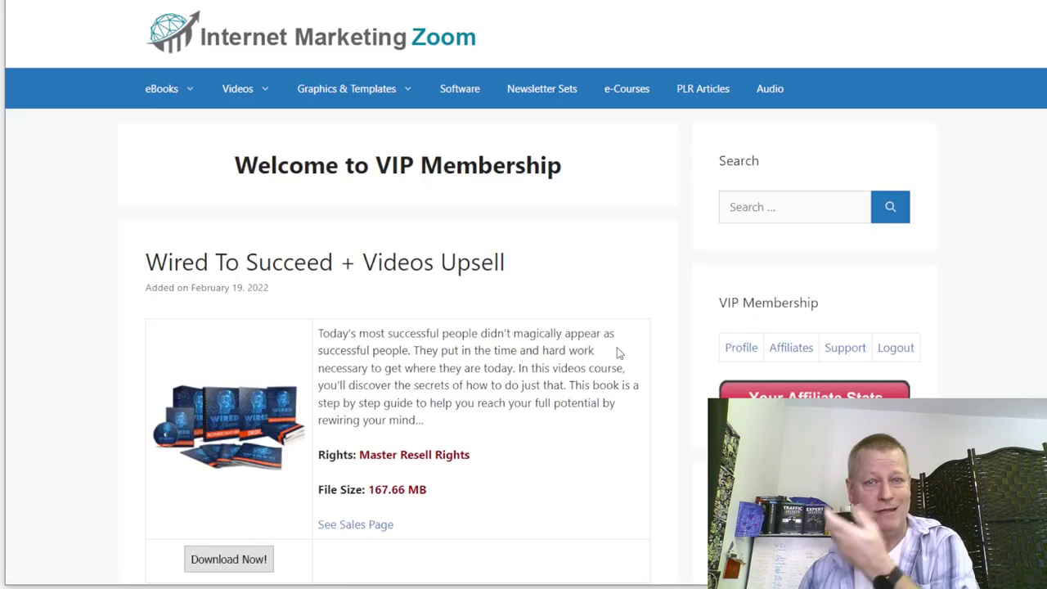
- Scroll through the VIP Membership PLR product posts to review the available downloads
{"action": "scroll", "coordinate": [608, 344], "scroll_direction": "down", "scroll_amount": 3}
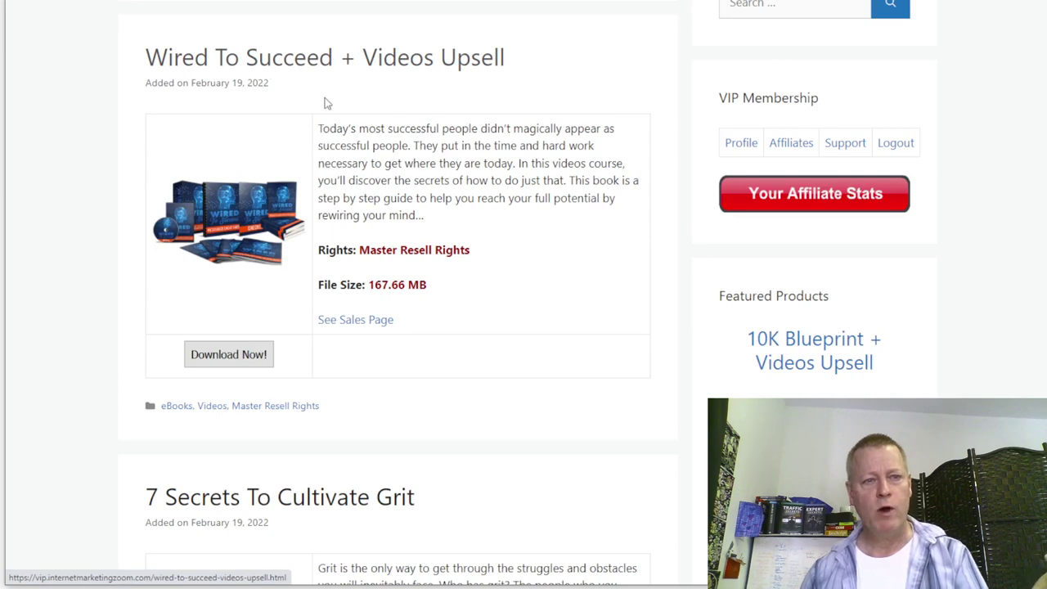
{"action": "scroll", "coordinate": [425, 192], "scroll_direction": "down", "scroll_amount": 4}
{"action": "scroll", "coordinate": [295, 159], "scroll_direction": "down", "scroll_amount": 4}
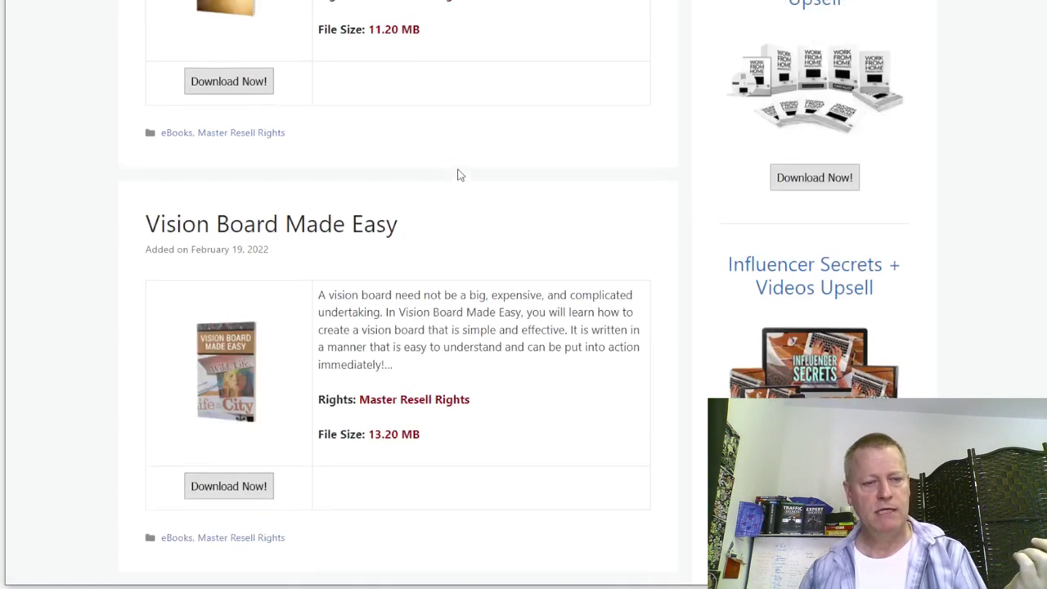
{"action": "scroll", "coordinate": [409, 235], "scroll_direction": "down", "scroll_amount": 4}
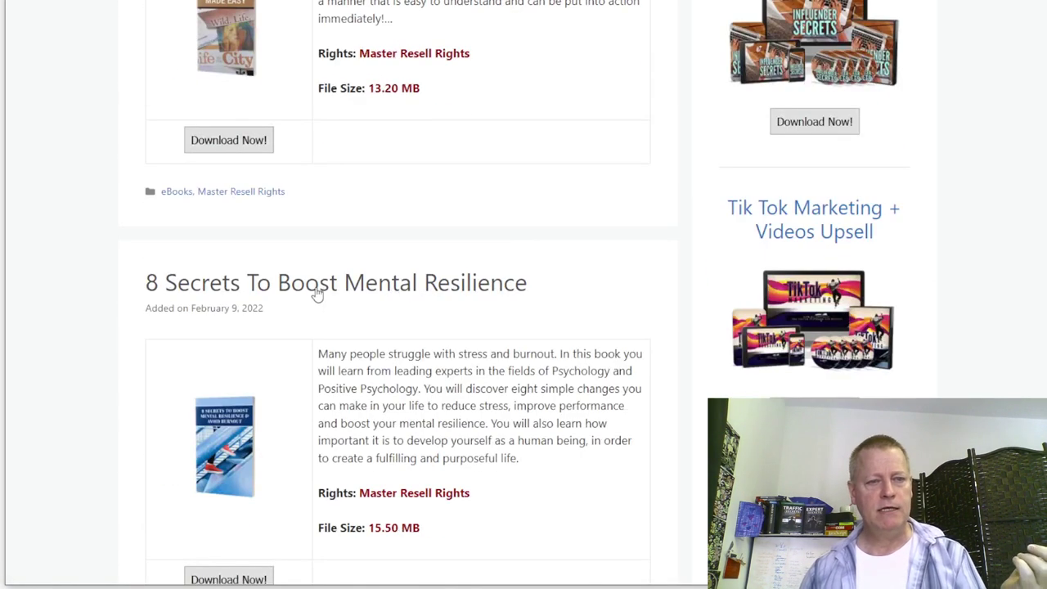
{"action": "scroll", "coordinate": [458, 299], "scroll_direction": "down", "scroll_amount": 2}
{"action": "scroll", "coordinate": [514, 287], "scroll_direction": "down", "scroll_amount": 12}
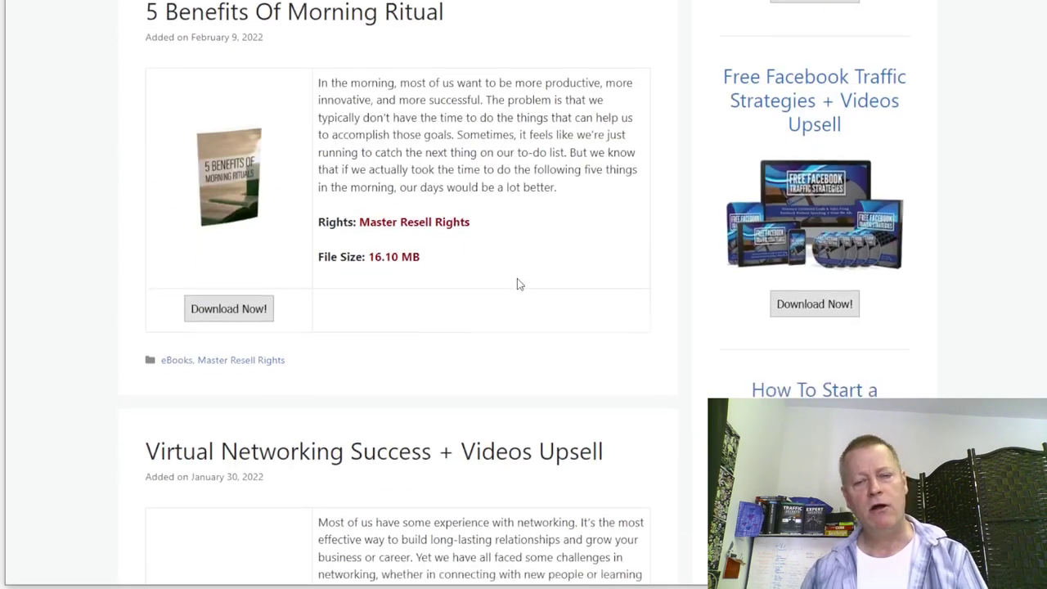
{"action": "scroll", "coordinate": [517, 278], "scroll_direction": "up", "scroll_amount": 16}
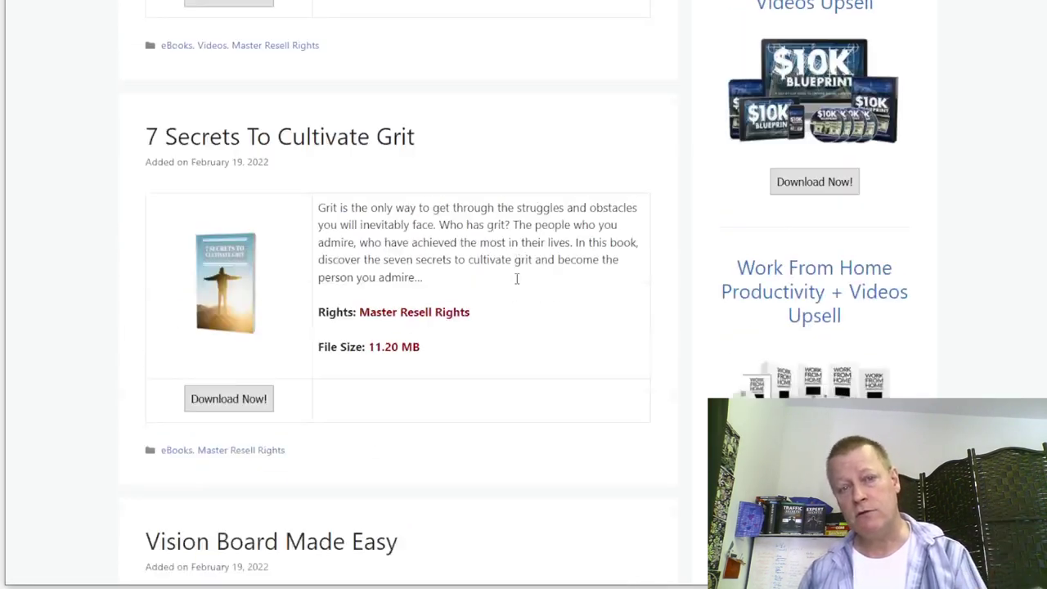
{"action": "scroll", "coordinate": [517, 279], "scroll_direction": "up", "scroll_amount": 5}
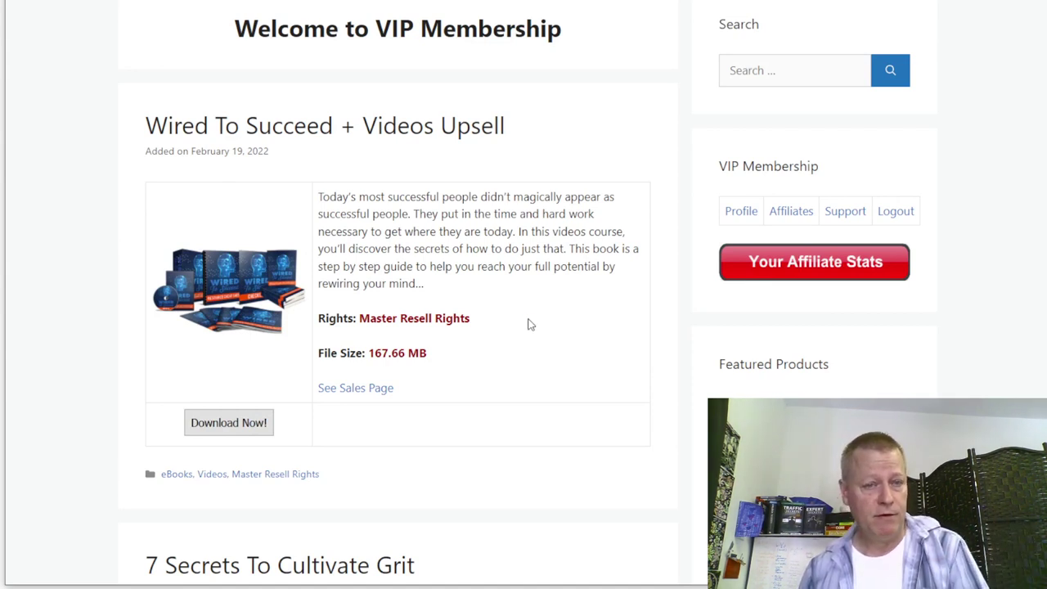
{"action": "scroll", "coordinate": [517, 298], "scroll_direction": "down", "scroll_amount": 8}
{"action": "scroll", "coordinate": [514, 303], "scroll_direction": "down", "scroll_amount": 12}
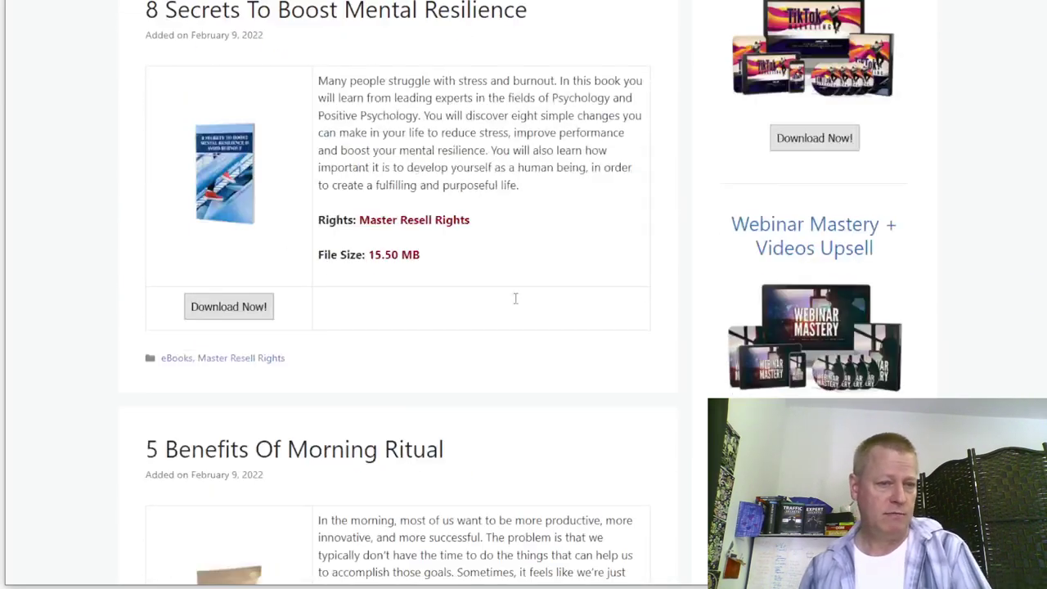
{"action": "scroll", "coordinate": [517, 303], "scroll_direction": "up", "scroll_amount": 1}
{"action": "scroll", "coordinate": [517, 303], "scroll_direction": "down", "scroll_amount": 1}
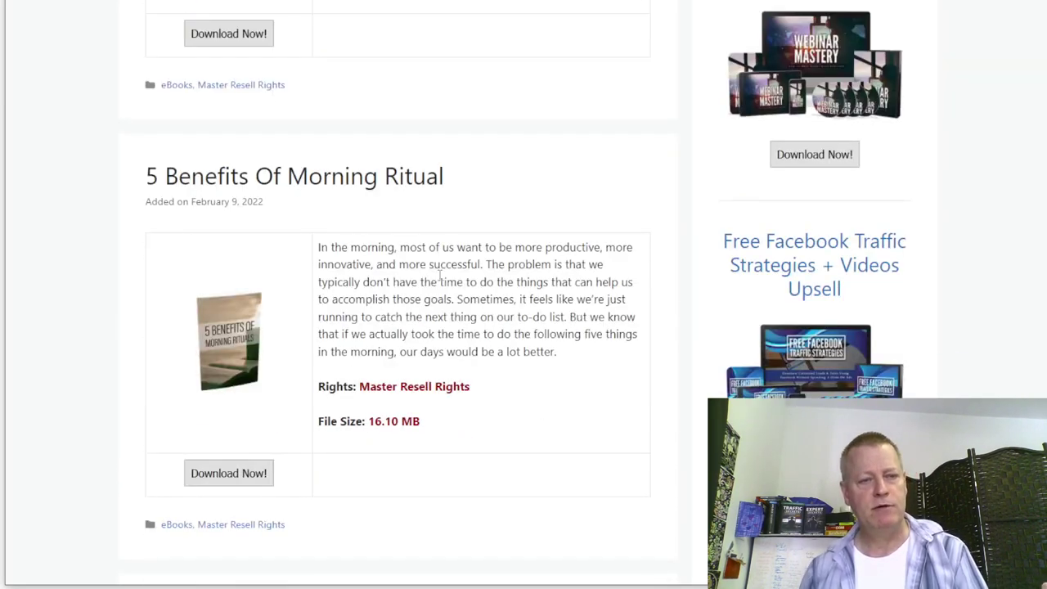
{"action": "scroll", "coordinate": [421, 315], "scroll_direction": "up", "scroll_amount": 20}
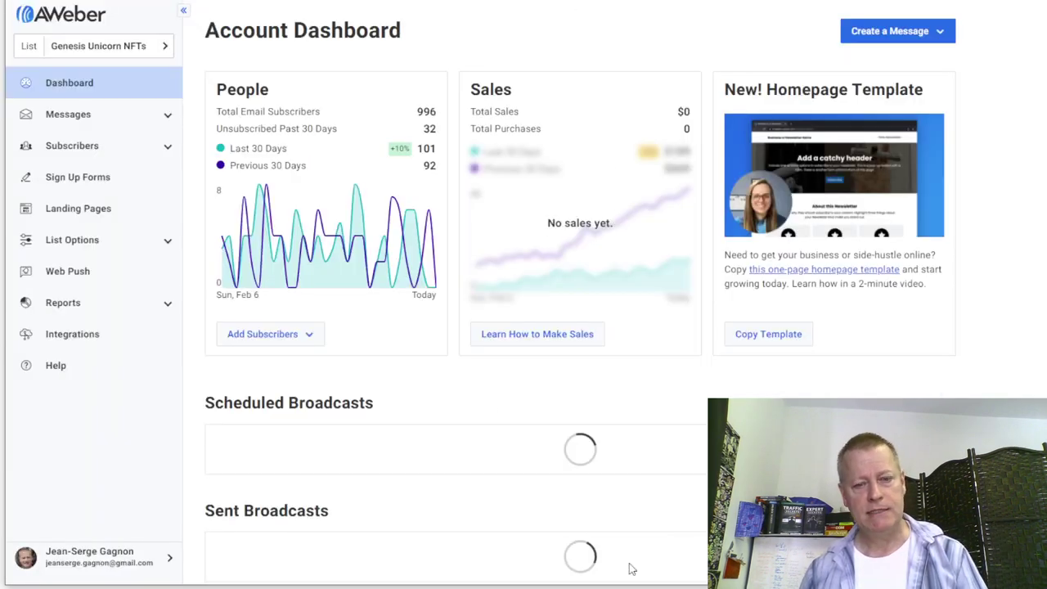
- Remove the extra blank lines above '2- A web site to ask for their email'
{"action": "key", "text": "alt+Tab"}
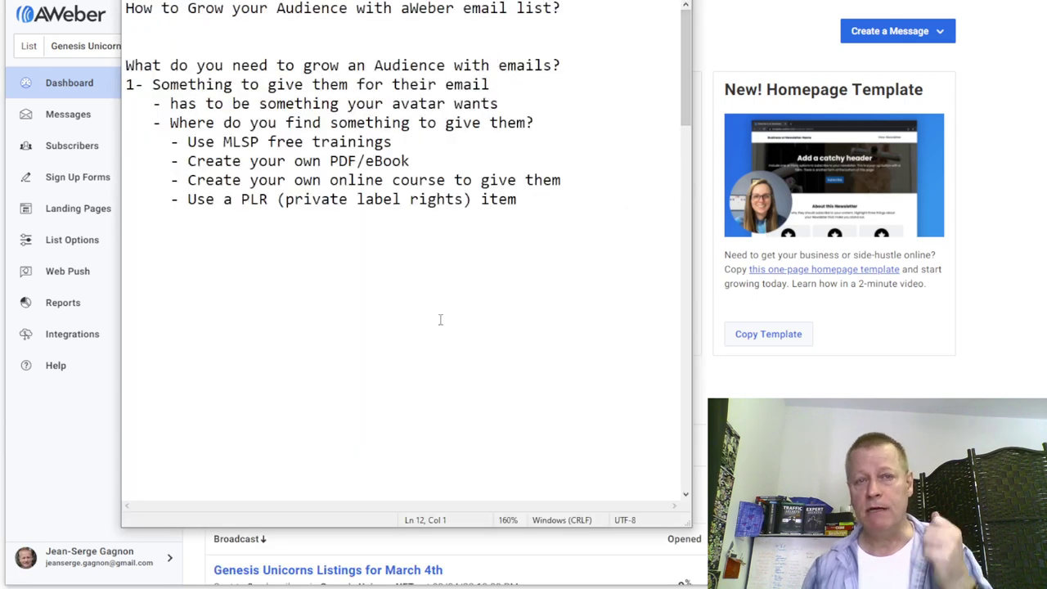
{"action": "key", "text": "Return"}
{"action": "key", "text": "Return"}
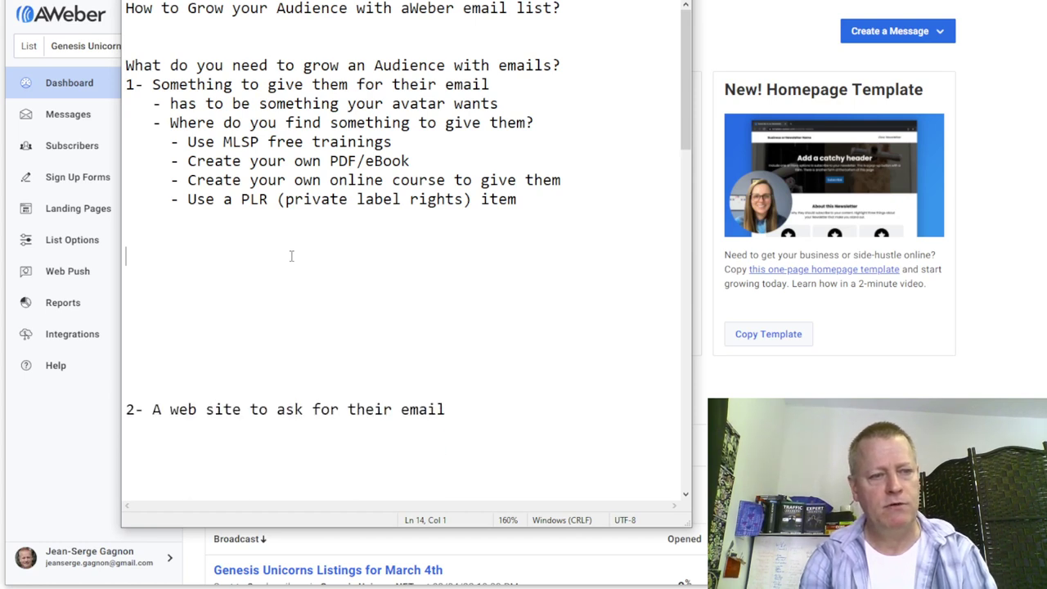
{"action": "key", "text": "Delete"}
{"action": "key", "text": "Delete"}
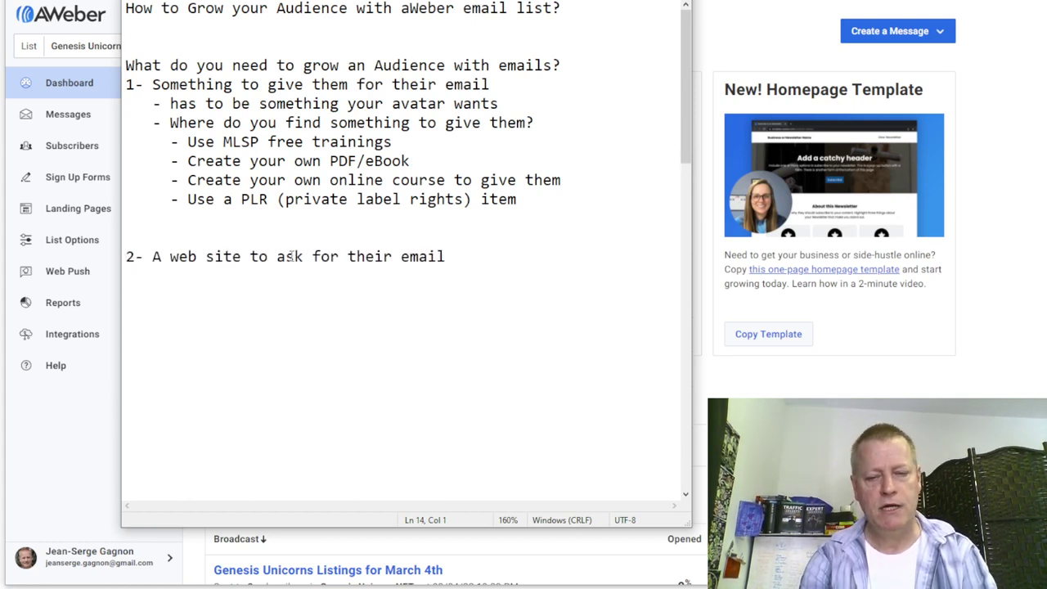
{"action": "key", "text": "BackSpace"}
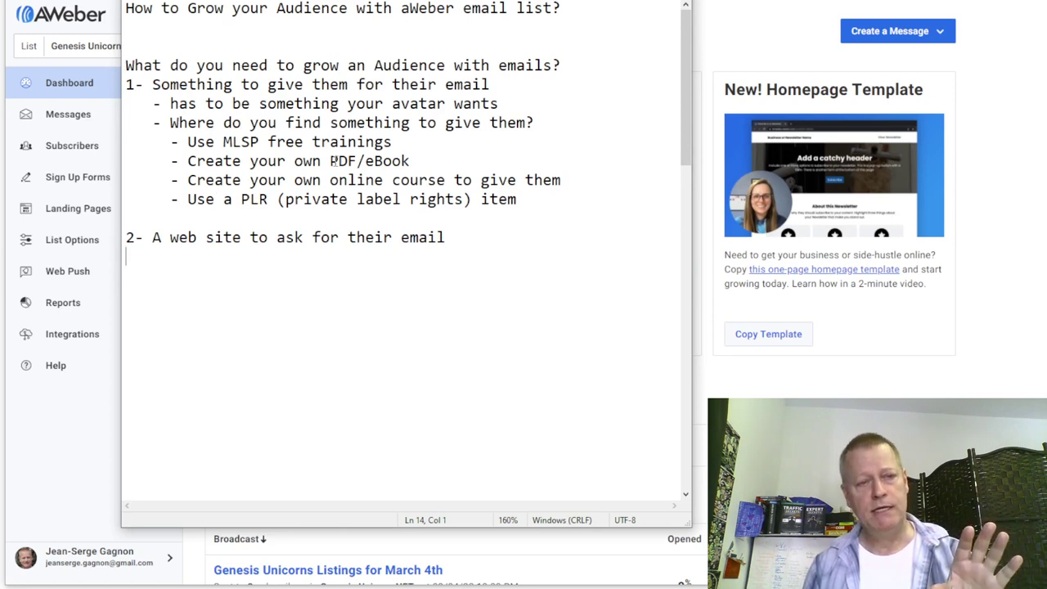
- Add the sub-bullet 'as simpe as a aWeber form' under the web site point
{"action": "left_click", "coordinate": [400, 142]}
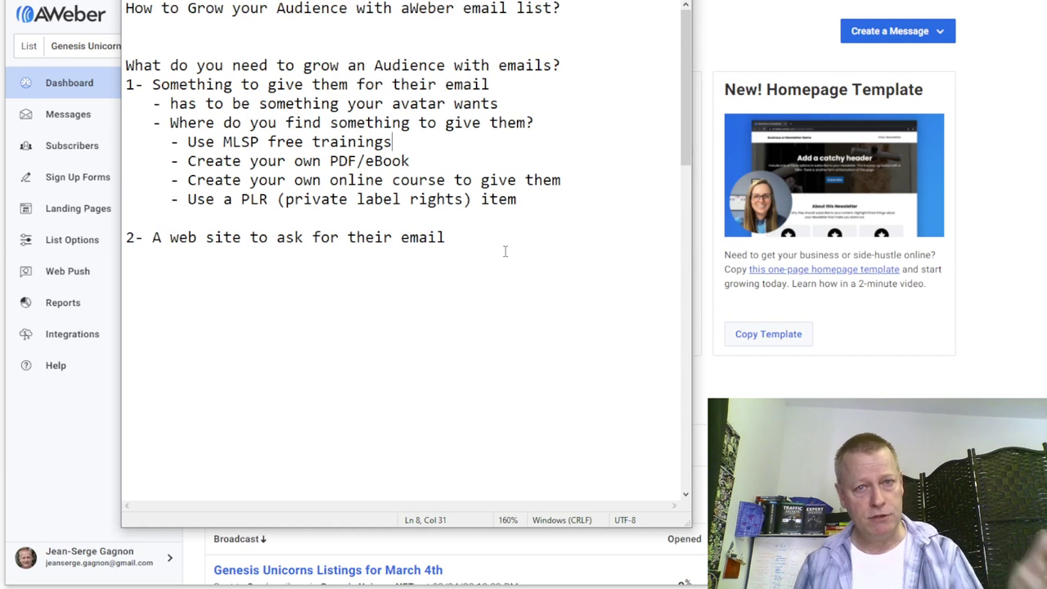
{"action": "left_click", "coordinate": [481, 238]}
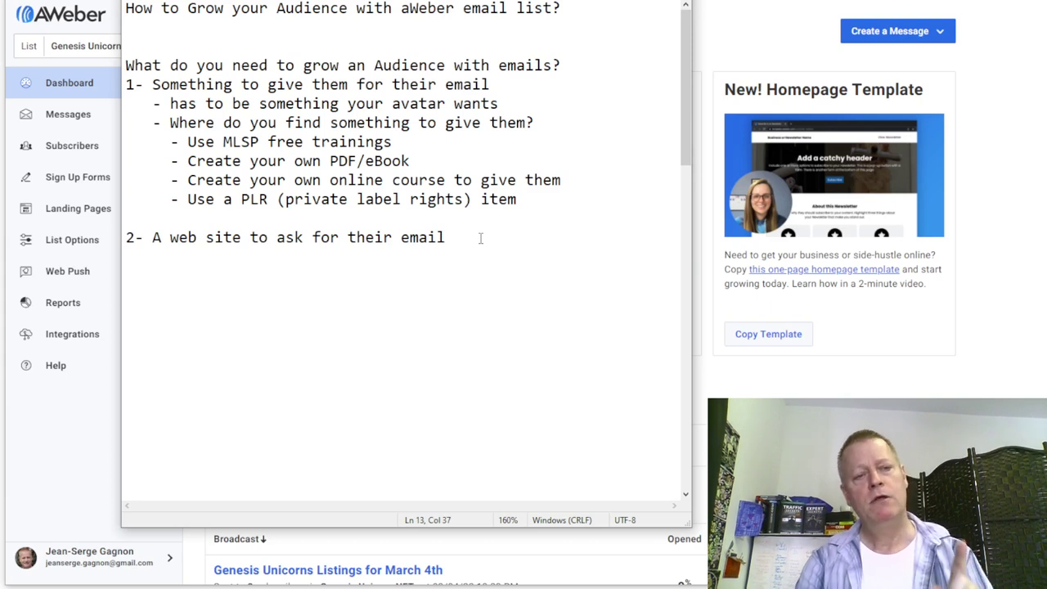
{"action": "type", "text": "0 "}
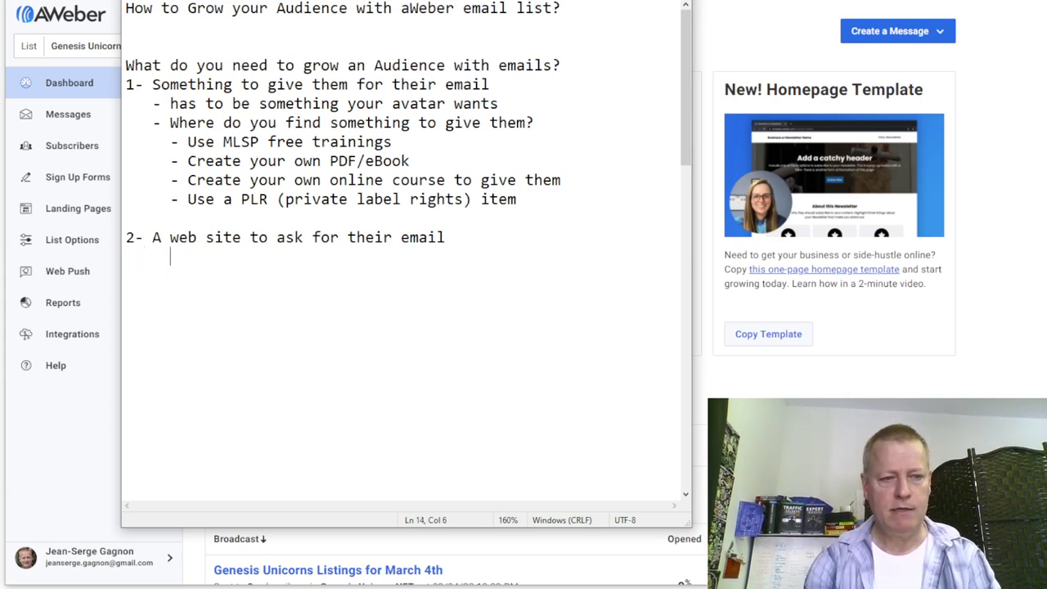
{"action": "type", "text": "as simpe as a a"}
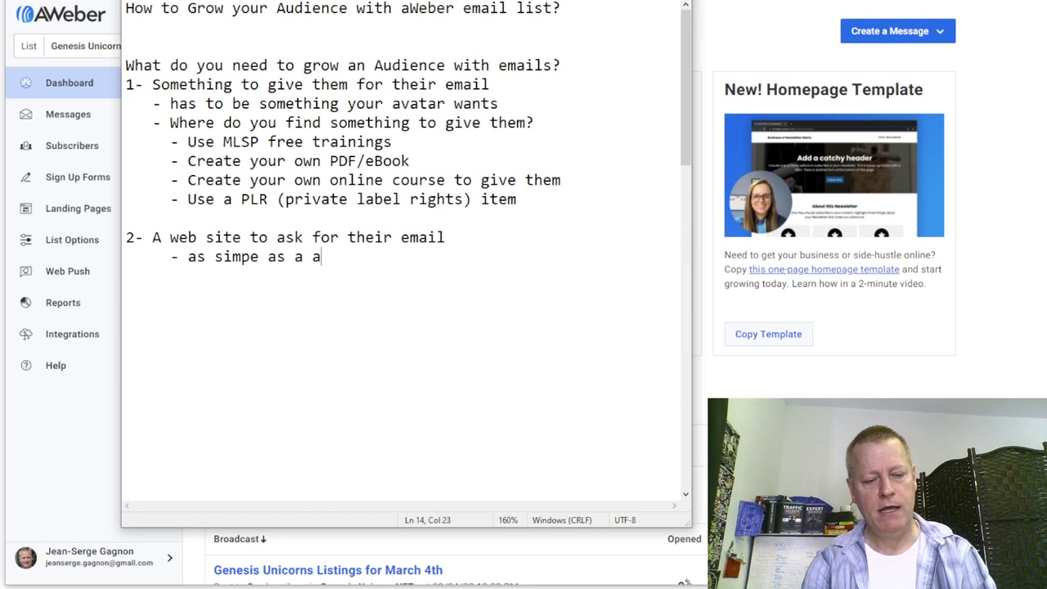
{"action": "type", "text": "Weber form"}
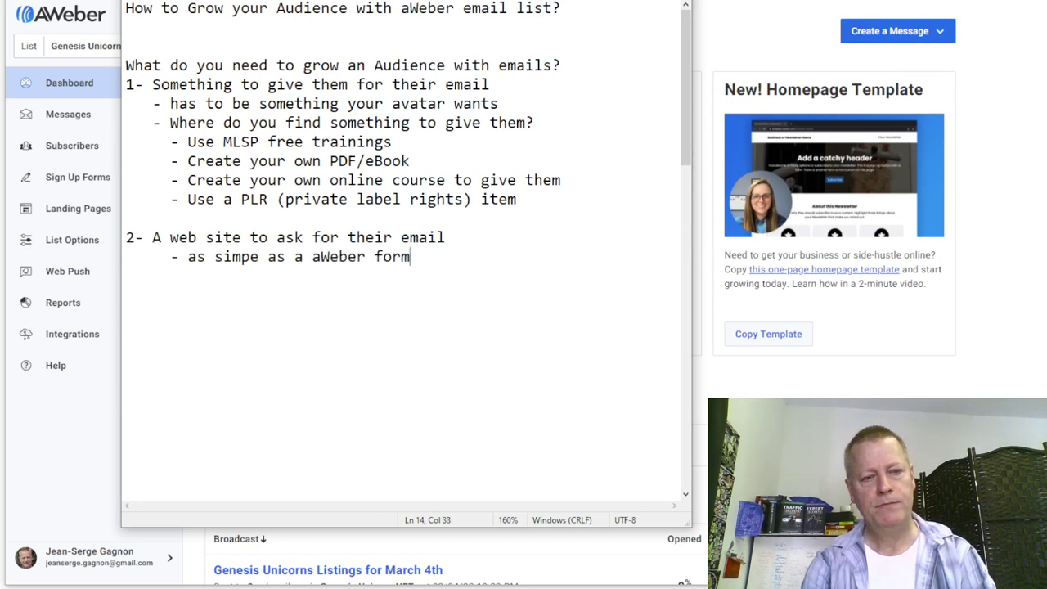
{"action": "key", "text": "Return"}
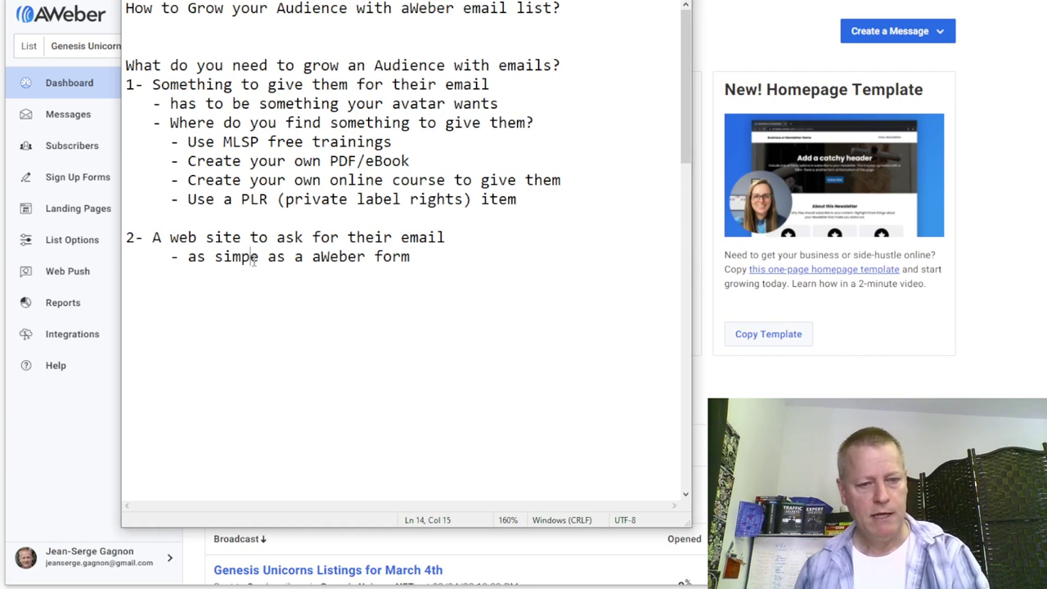
{"action": "type", "text": "l"}
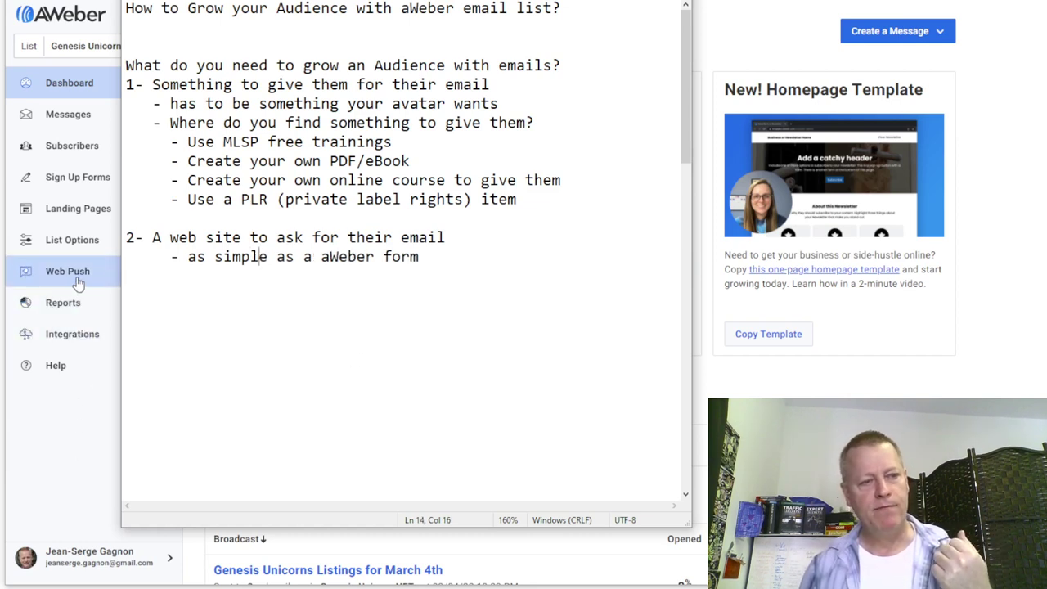
- From AWeber's Sign Up Forms, open the Publish Form page for the Join NFT list form
{"action": "left_click", "coordinate": [70, 396]}
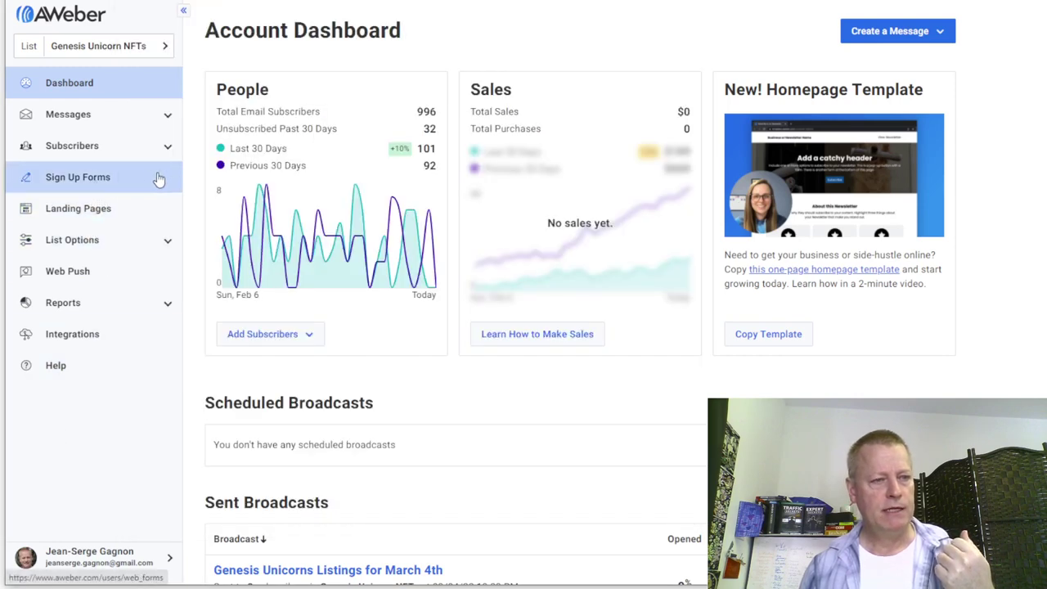
{"action": "left_click", "coordinate": [99, 176]}
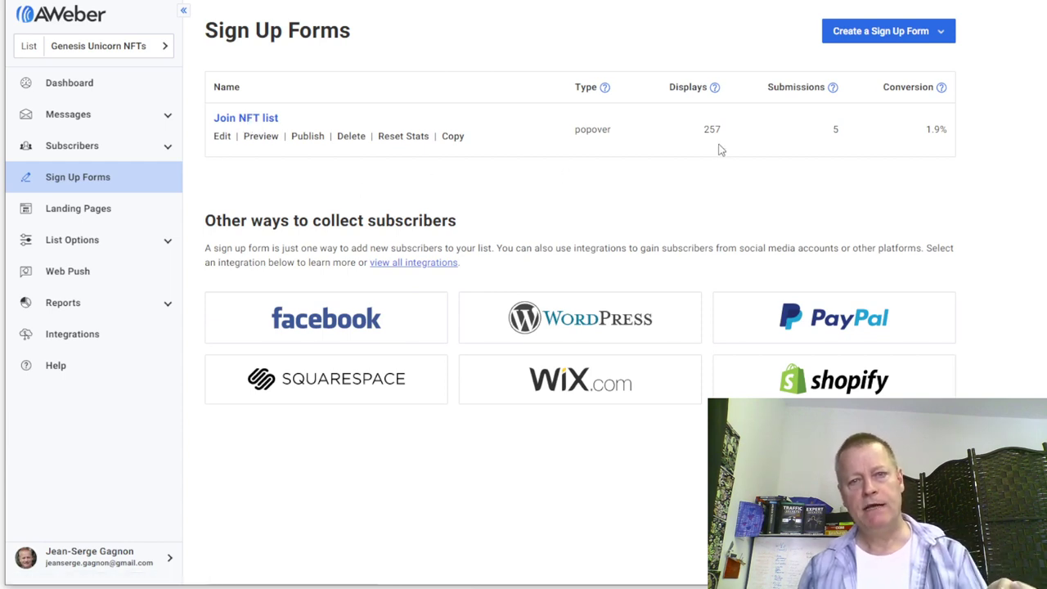
{"action": "double_click", "coordinate": [836, 131]}
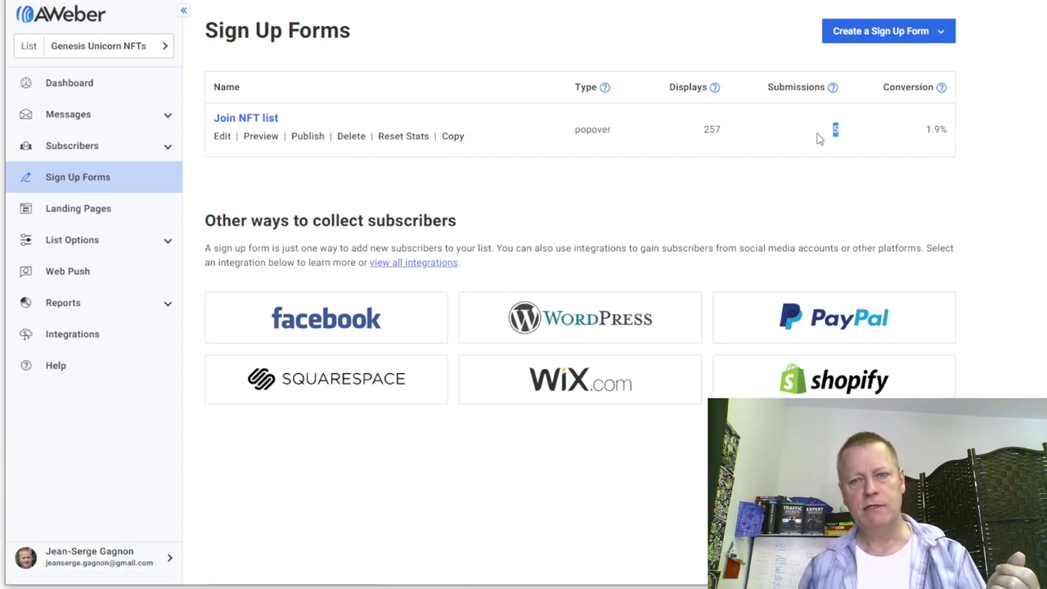
{"action": "left_click", "coordinate": [714, 131]}
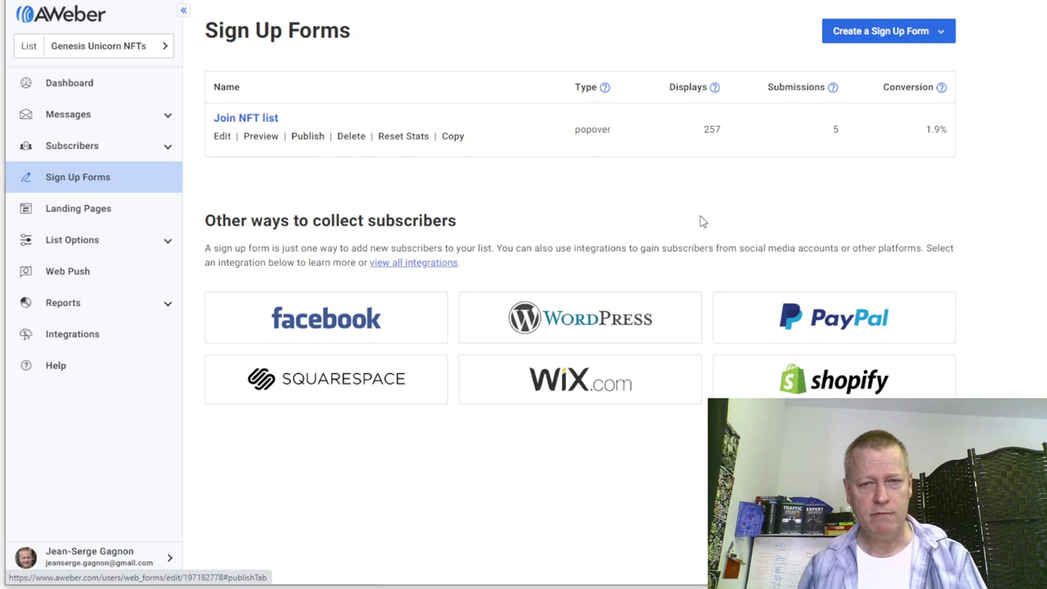
{"action": "key", "text": "F5"}
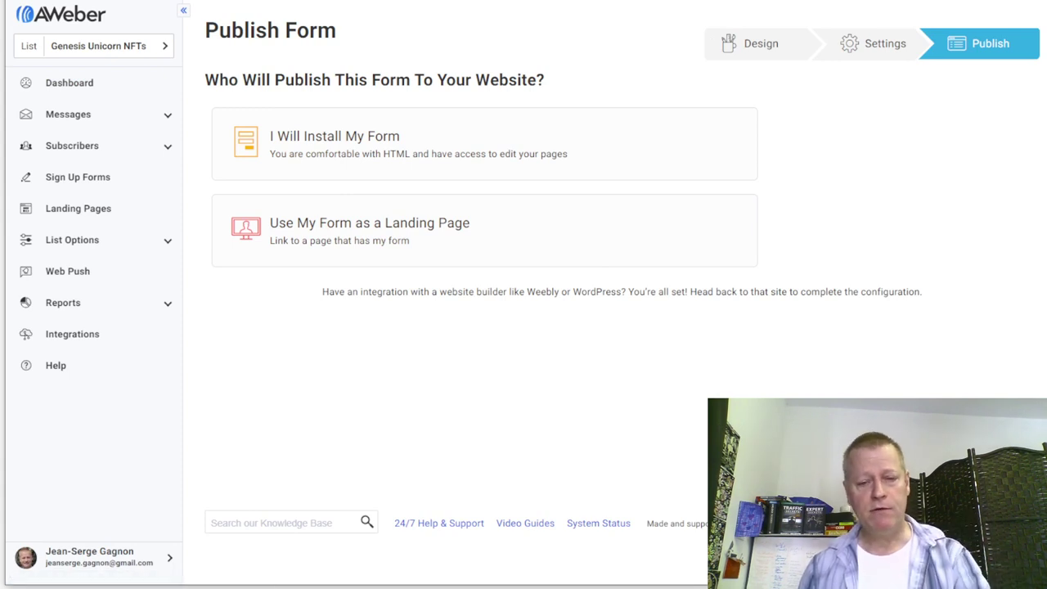
{"action": "key", "text": "alt+Tab"}
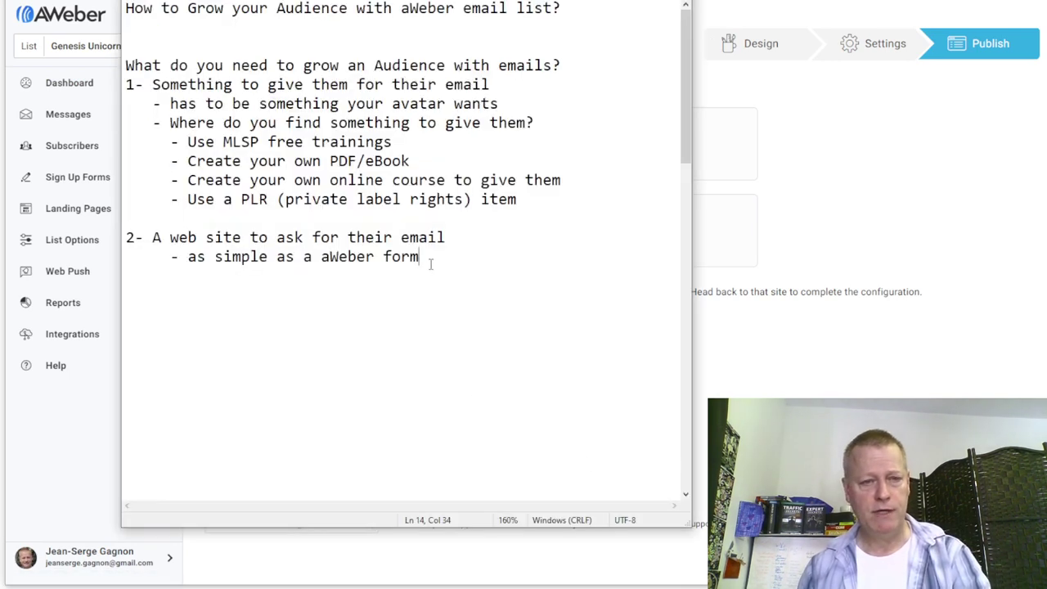
- Add the sub-bullet 'create optin page in funnel builder (MLSP funnelizer or Click Funnels)' under section 2
{"action": "key", "text": "Return"}
{"action": "type", "text": "- create optin pa"}
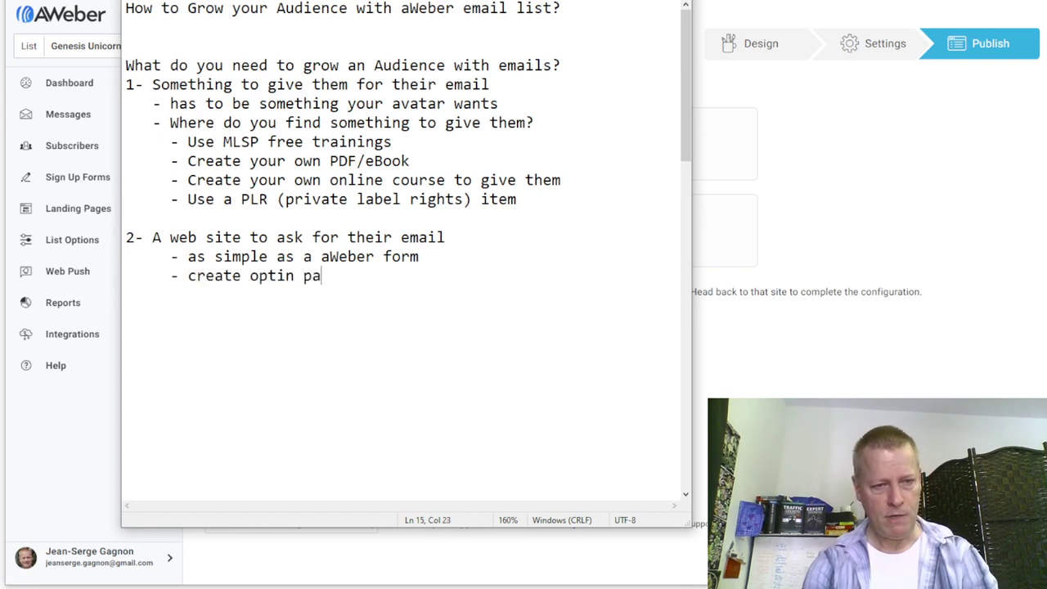
{"action": "type", "text": "ge in funnel builder"}
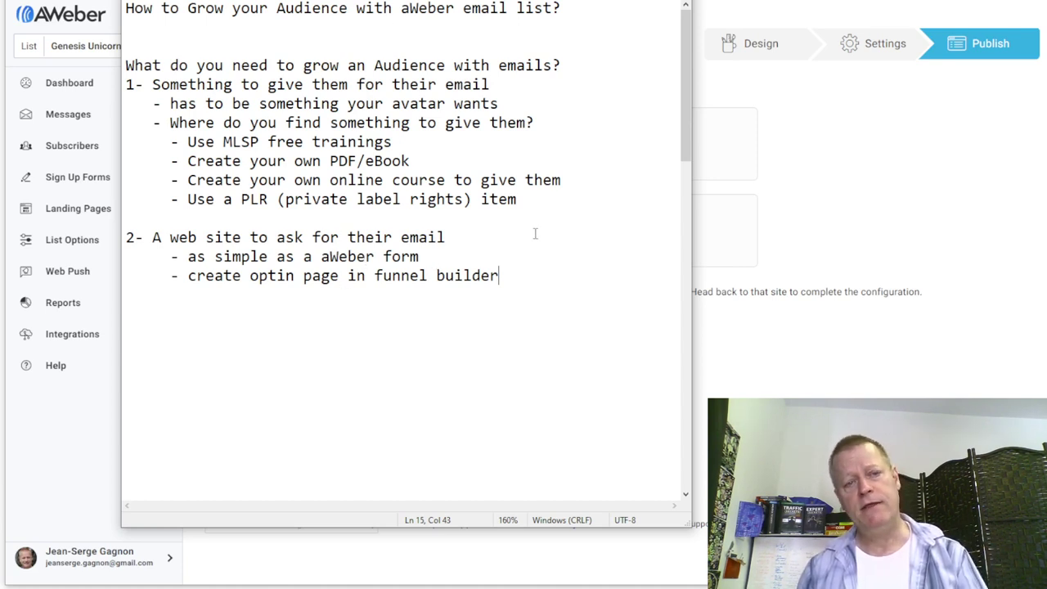
{"action": "type", "text": "(MLPS"}
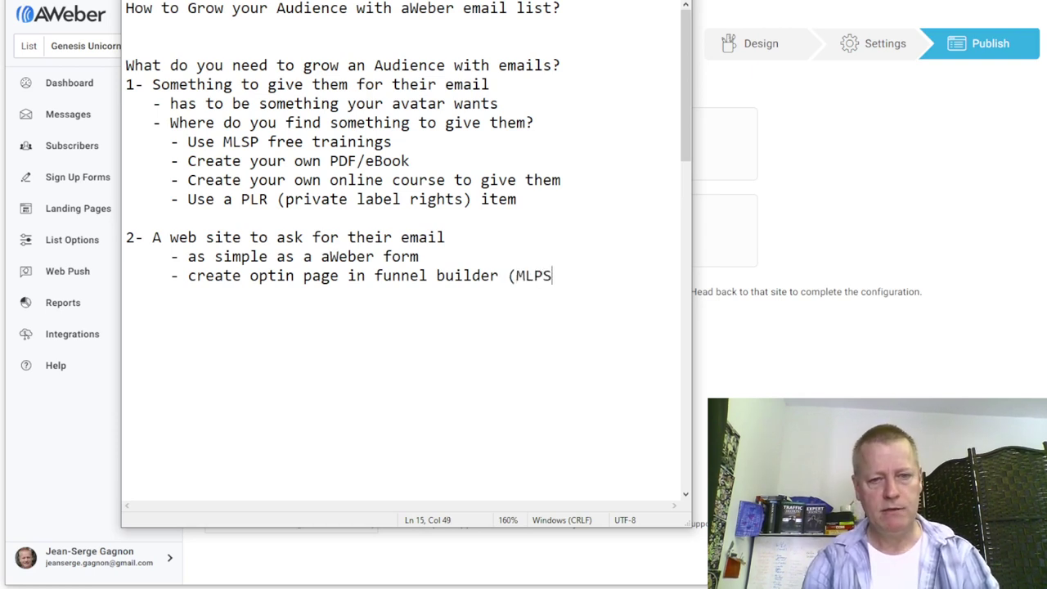
{"action": "key", "text": "BackSpace"}
{"action": "key", "text": "BackSpace"}
{"action": "key", "text": "BackSpace"}
{"action": "key", "text": "BackSpace"}
{"action": "type", "text": "MLSP fune"}
{"action": "key", "text": "BackSpace"}
{"action": "type", "text": "nelizer"}
{"action": "key", "text": "Return"}
{"action": "type", "text": "or "}
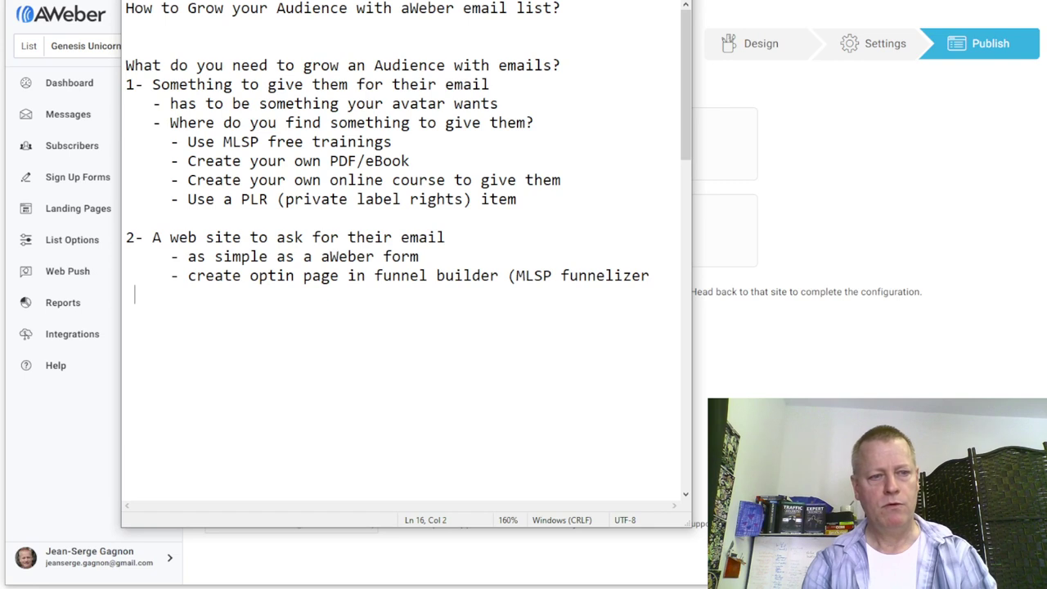
{"action": "type", "text": "Click Fune"}
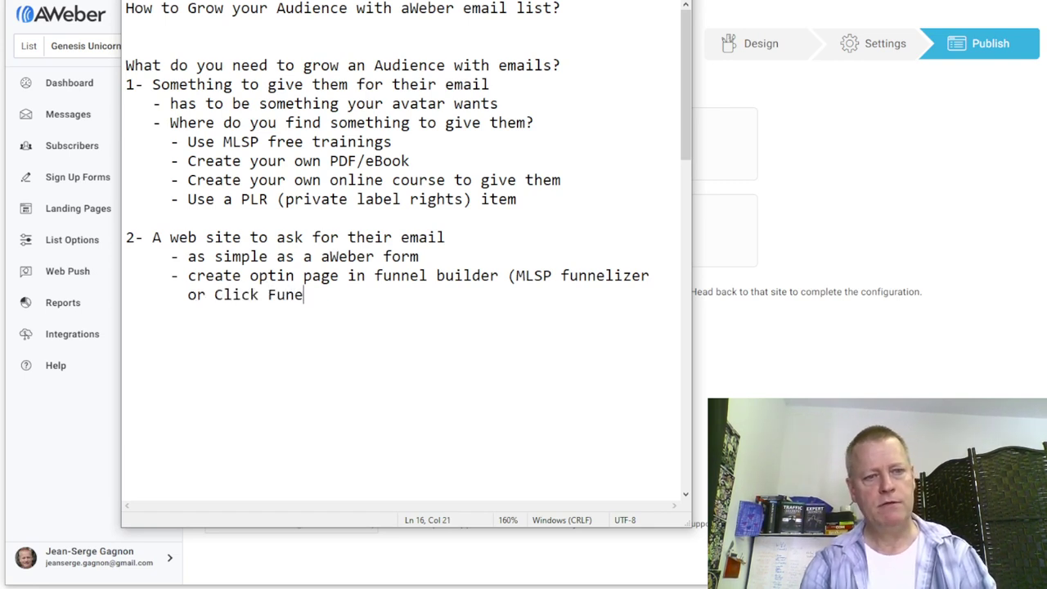
{"action": "key", "text": "BackSpace"}
{"action": "type", "text": "nels)"}
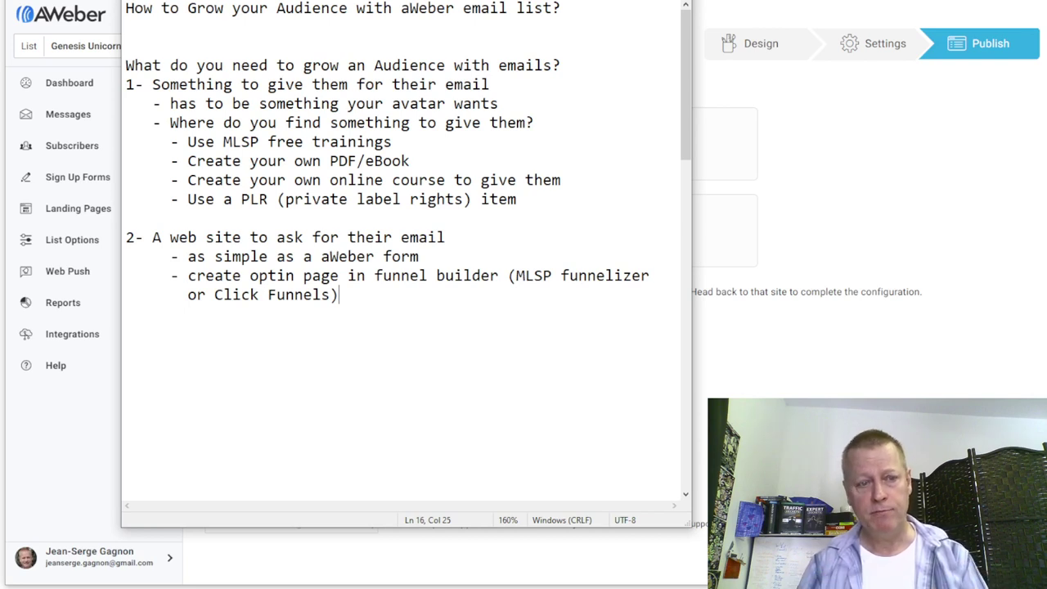
{"action": "key", "text": "Return"}
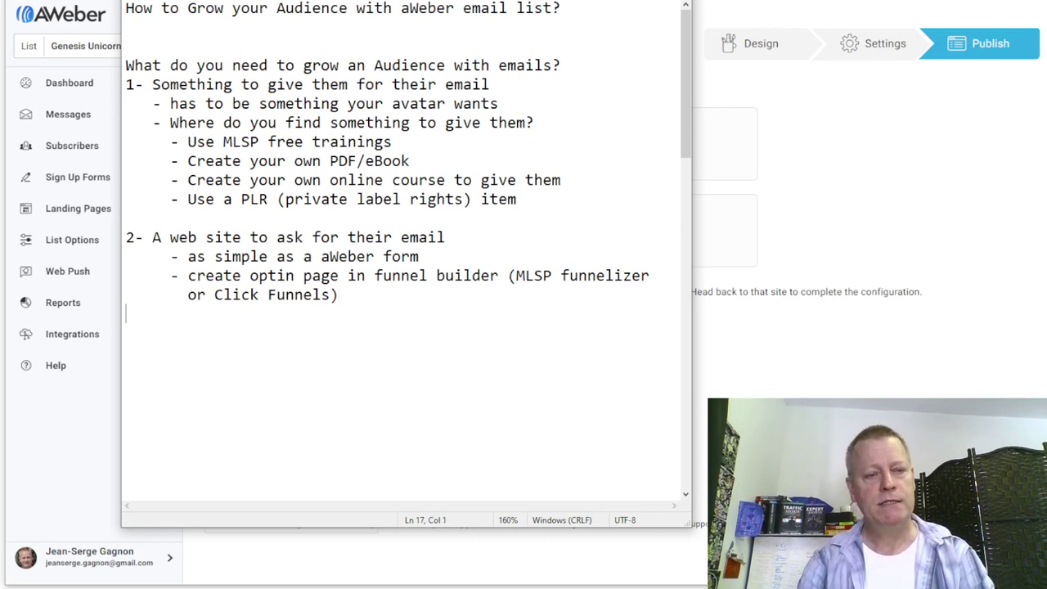
- Write section 2's third sub-bullet 'use WordPress with plugins to ask for email', fixing typos
{"action": "type", "text": "- "}
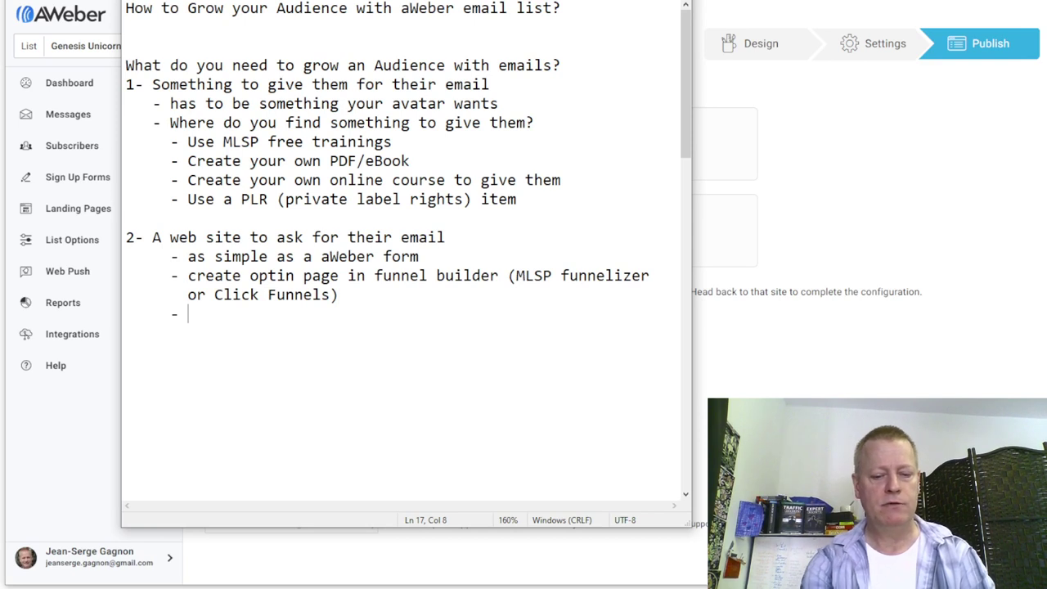
{"action": "type", "text": "use Word"}
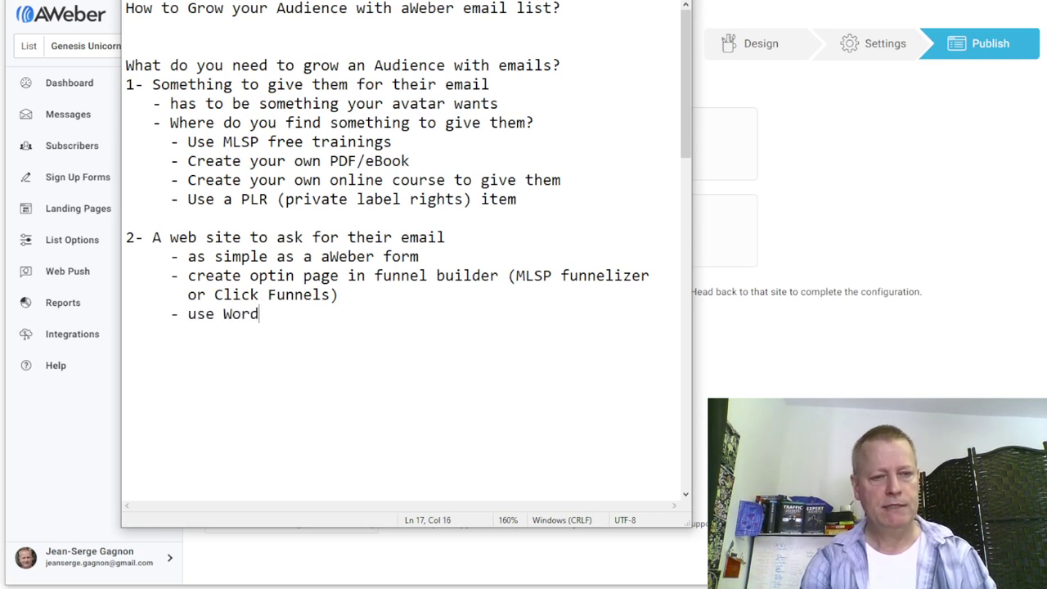
{"action": "type", "text": "Press with pl"}
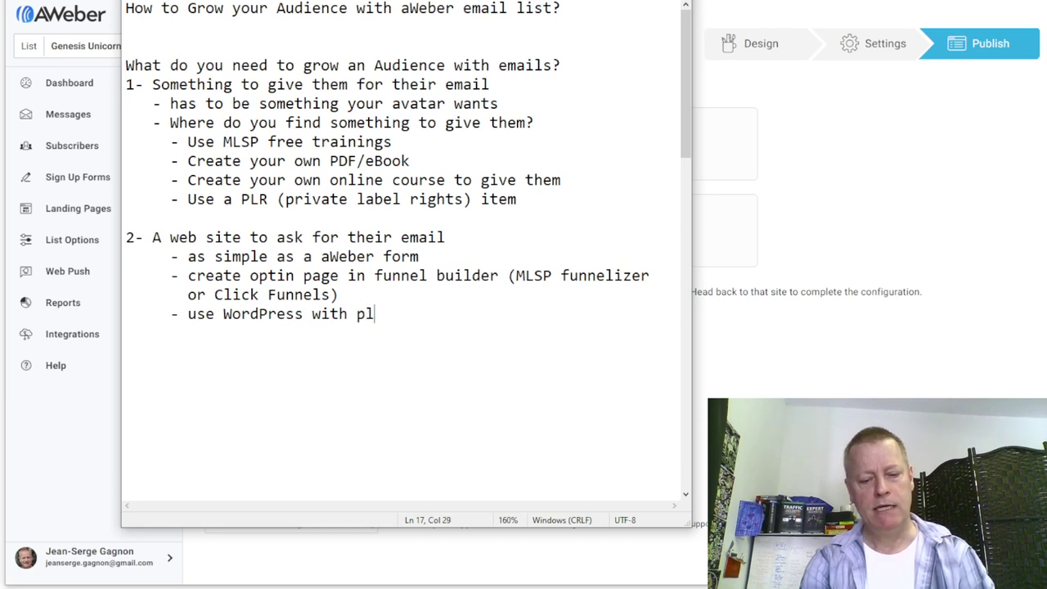
{"action": "type", "text": "ugins to build email list"}
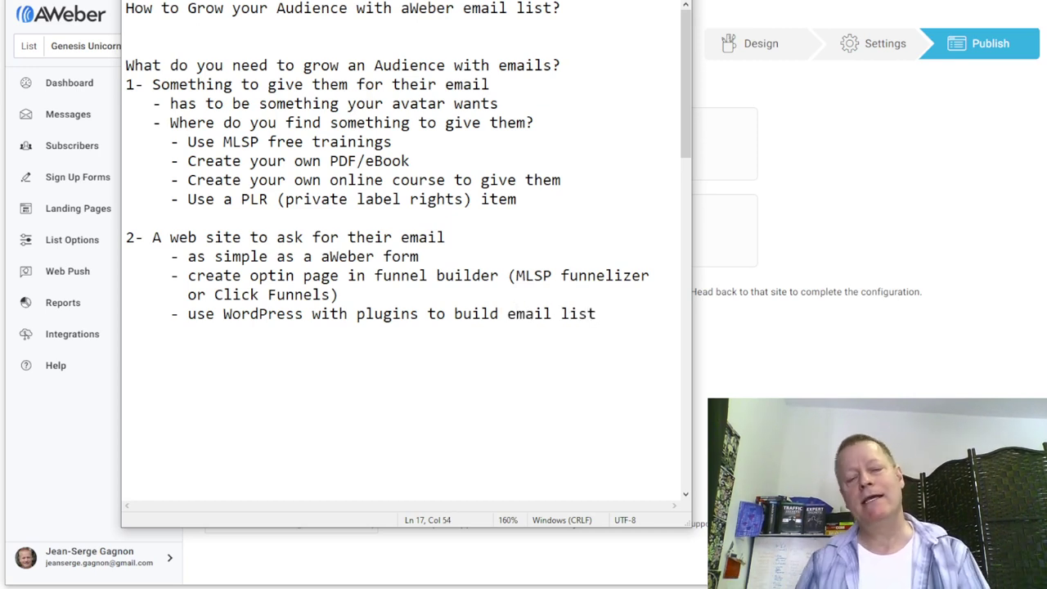
{"action": "left_click_drag", "start_coordinate": [455, 314], "coordinate": [605, 311]}
{"action": "type", "text": "ask for e"}
{"action": "type", "text": "amil"}
{"action": "key", "text": "BackSpace"}
{"action": "key", "text": "BackSpace"}
{"action": "key", "text": "BackSpace"}
{"action": "key", "text": "BackSpace"}
{"action": "type", "text": "mail"}
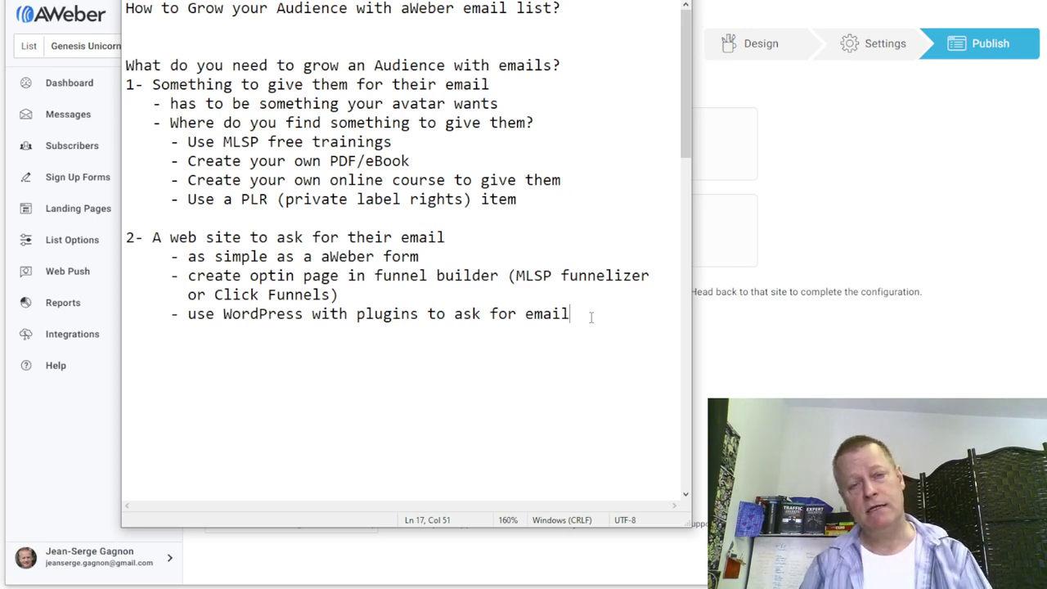
{"action": "key", "text": "Return"}
{"action": "key", "text": "Return"}
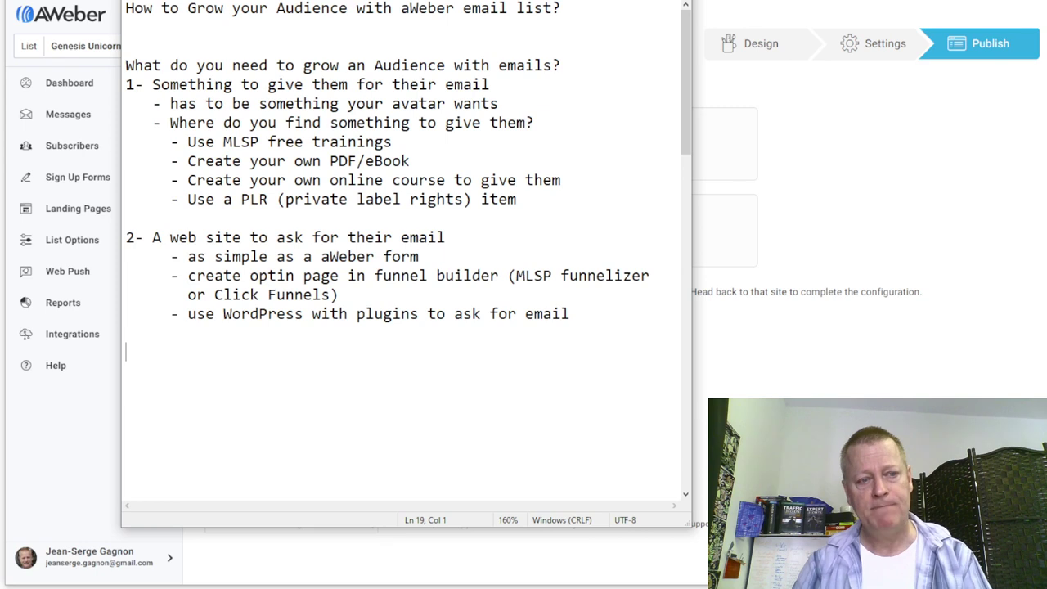
- Clear blank lines above item 3 and change it to read 'Initial emails to send them so they get to know you'
{"action": "type", "text": "3- Initial email to send them so they get to know you"}
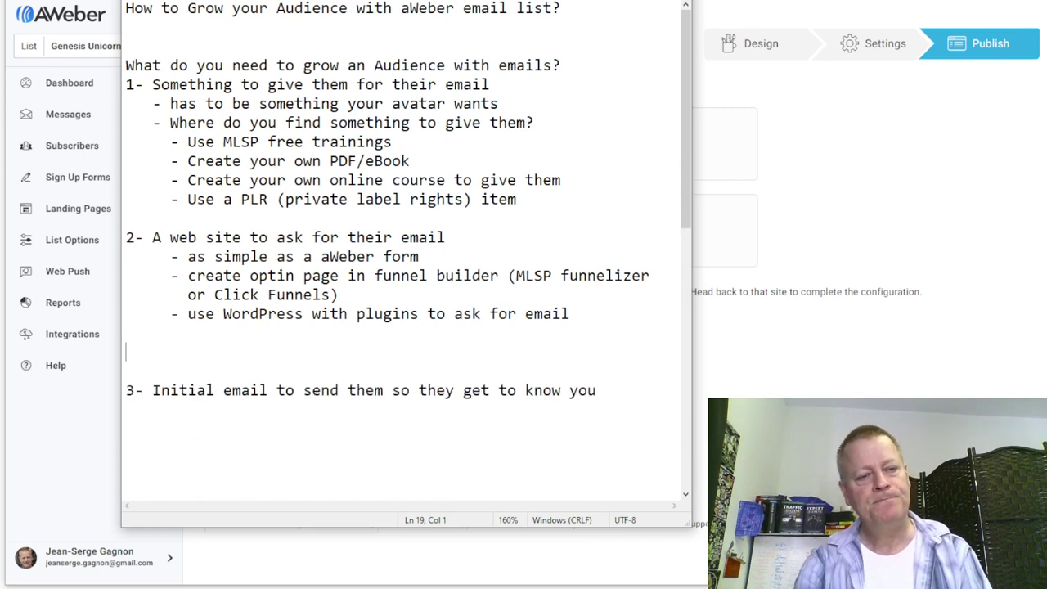
{"action": "key", "text": "Delete"}
{"action": "key", "text": "Delete"}
{"action": "key", "text": "Delete"}
{"action": "type", "text": "3"}
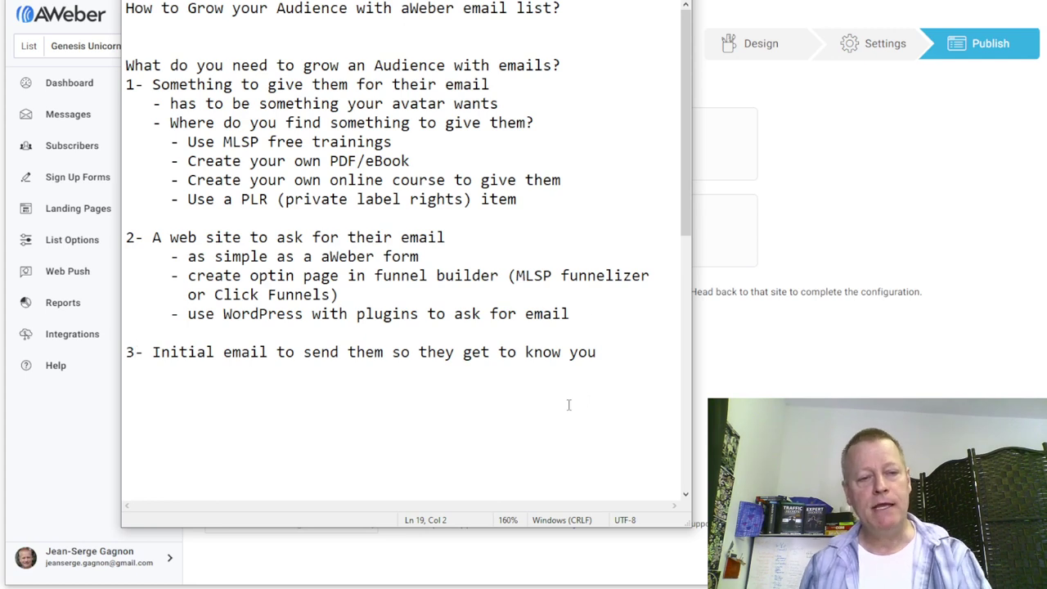
{"action": "left_click", "coordinate": [268, 353]}
{"action": "type", "text": "s"}
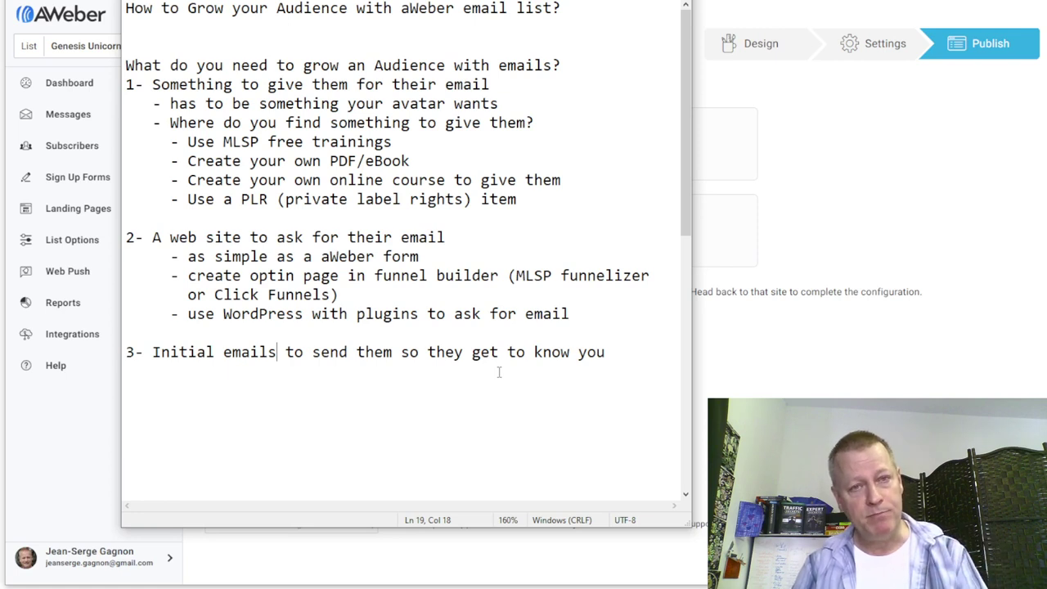
{"action": "left_click", "coordinate": [493, 370]}
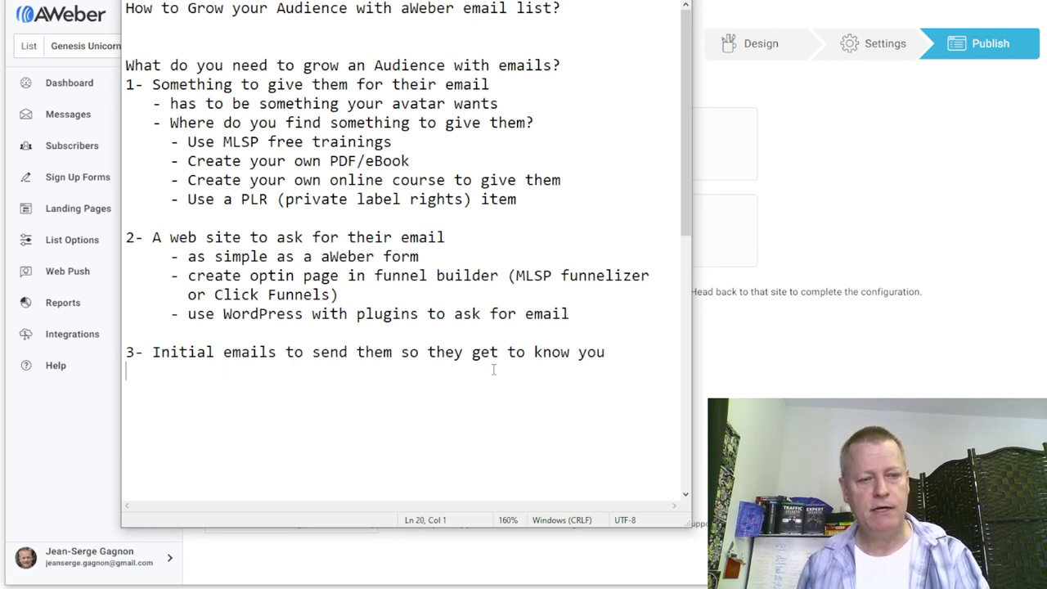
- Write '- Soap opera sequence style' beneath item 3, correcting the misspelled 'sequence'
{"action": "type", "text": "- "}
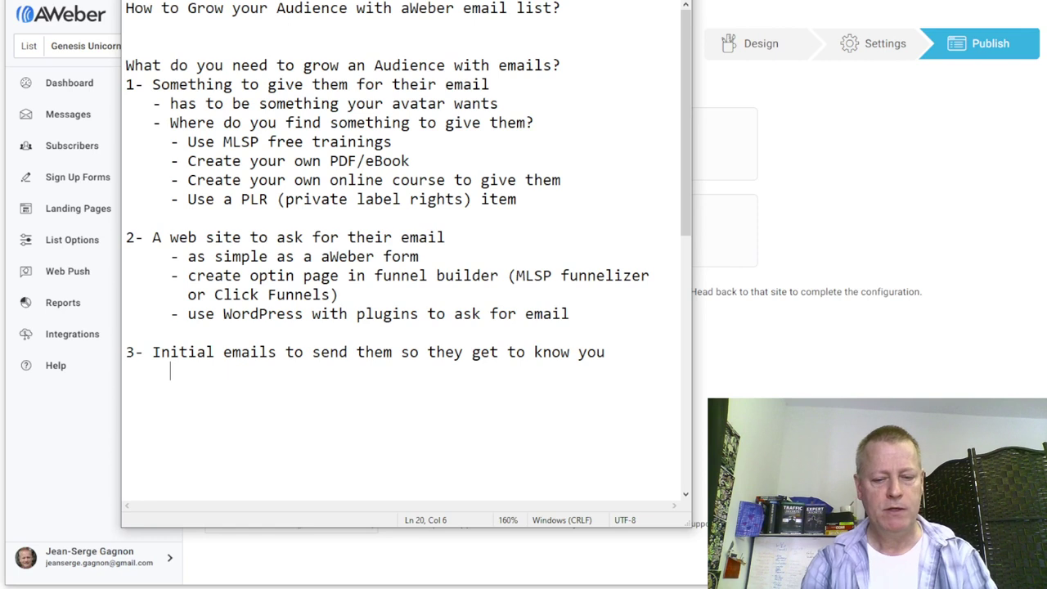
{"action": "type", "text": "Soap opera sequece"}
{"action": "key", "text": "BackSpace"}
{"action": "key", "text": "BackSpace"}
{"action": "key", "text": "BackSpace"}
{"action": "key", "text": "BackSpace"}
{"action": "type", "text": "ence"}
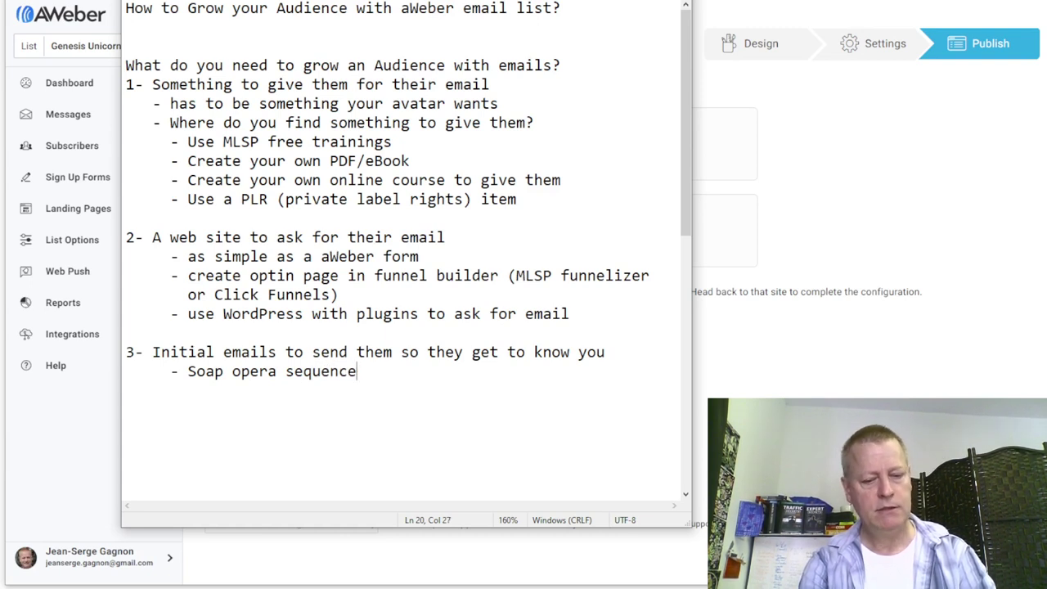
{"action": "type", "text": " style"}
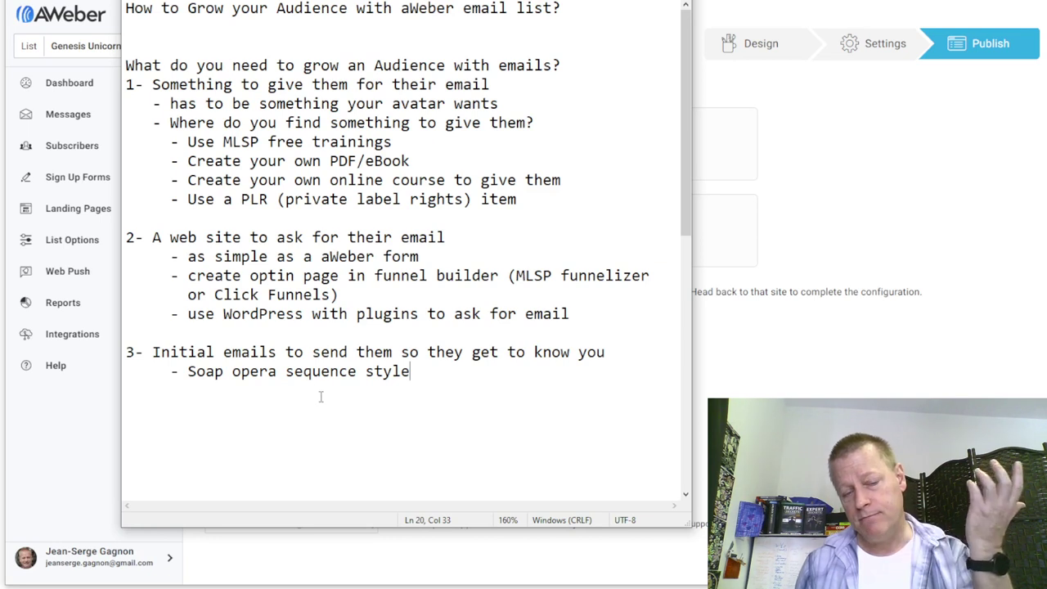
- Add '- Each email should have an open loop to next one' below the soap opera sub-point
{"action": "key", "text": "Return"}
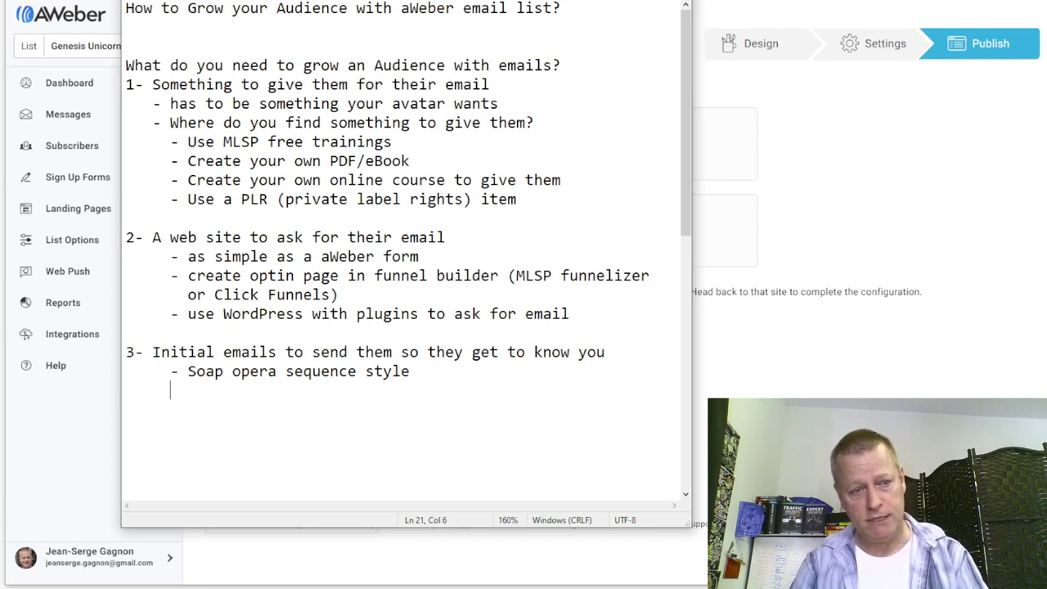
{"action": "type", "text": "- Each email should have an op"}
{"action": "type", "text": "t"}
{"action": "key", "text": "BackSpace"}
{"action": "type", "text": "e an"}
{"action": "key", "text": "BackSpace"}
{"action": "key", "text": "BackSpace"}
{"action": "type", "text": "n loop to next one"}
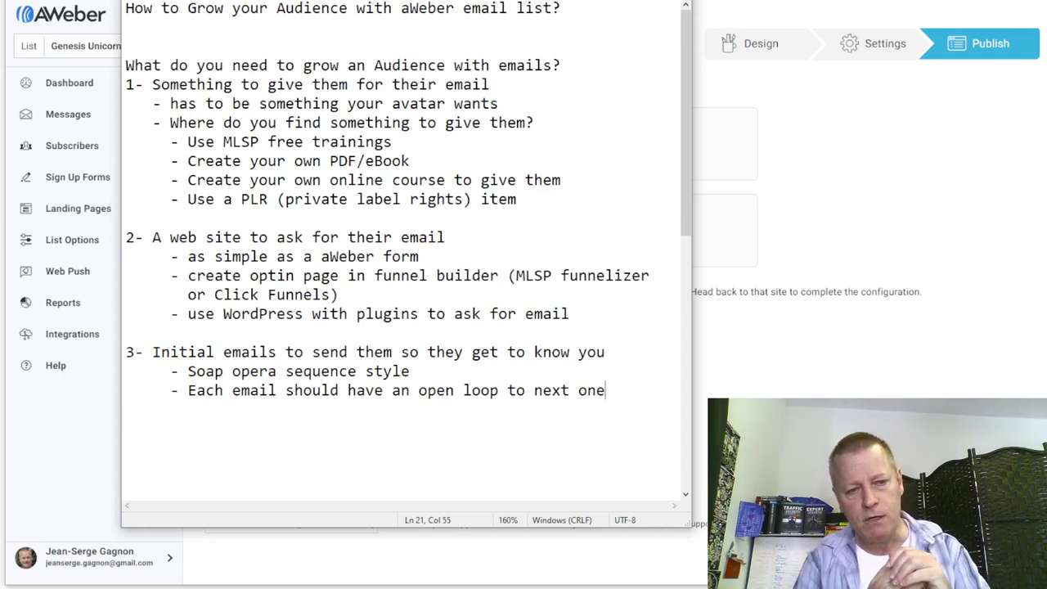
{"action": "key", "text": "Return"}
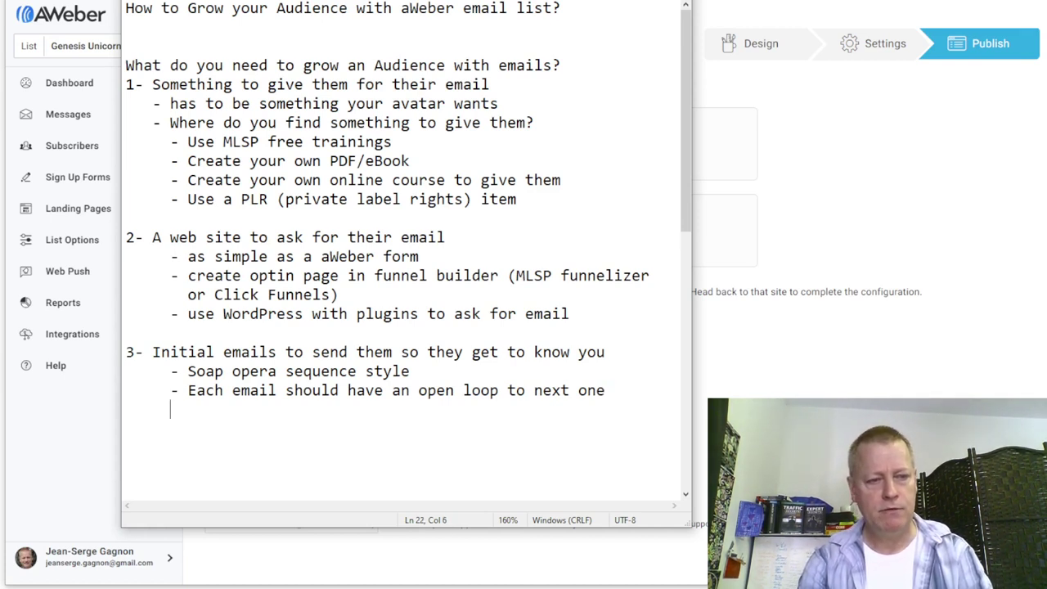
- Add the sub-point '- Include a call to action (CTA) to follow or subscribe' under item 3
{"action": "type", "text": "- INclude"}
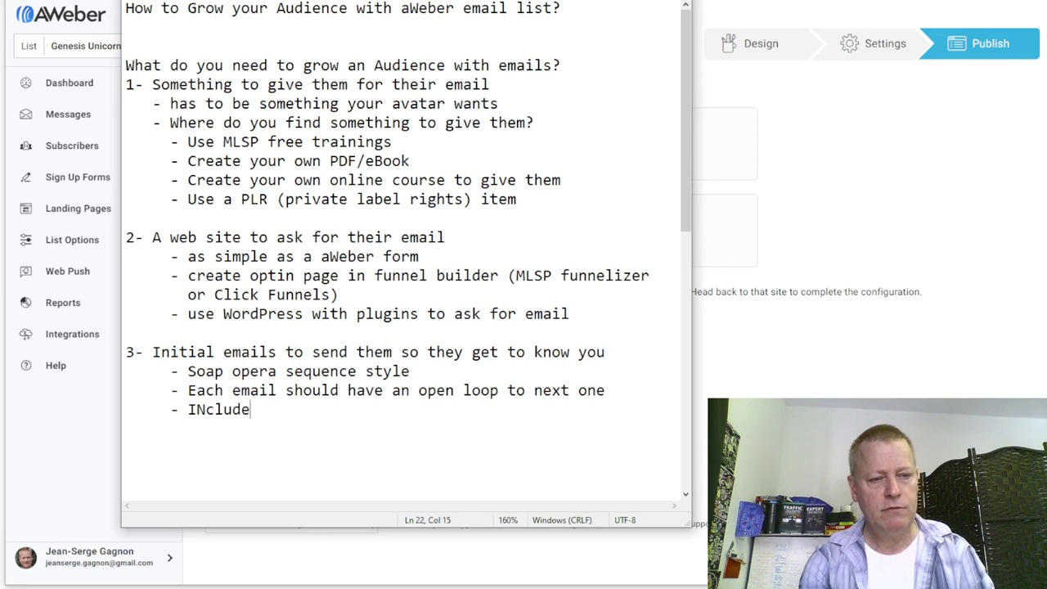
{"action": "key", "text": "BackSpace"}
{"action": "key", "text": "BackSpace"}
{"action": "key", "text": "BackSpace"}
{"action": "key", "text": "BackSpace"}
{"action": "key", "text": "BackSpace"}
{"action": "key", "text": "BackSpace"}
{"action": "type", "text": "nclick"}
{"action": "key", "text": "BackSpace"}
{"action": "key", "text": "BackSpace"}
{"action": "key", "text": "BackSpace"}
{"action": "type", "text": "u"}
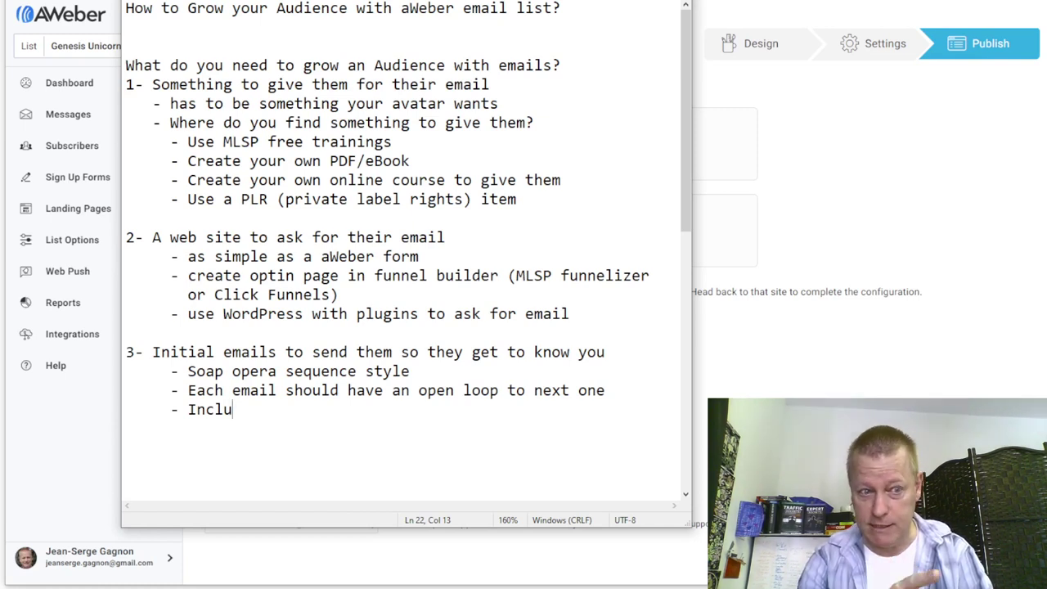
{"action": "type", "text": "de a "}
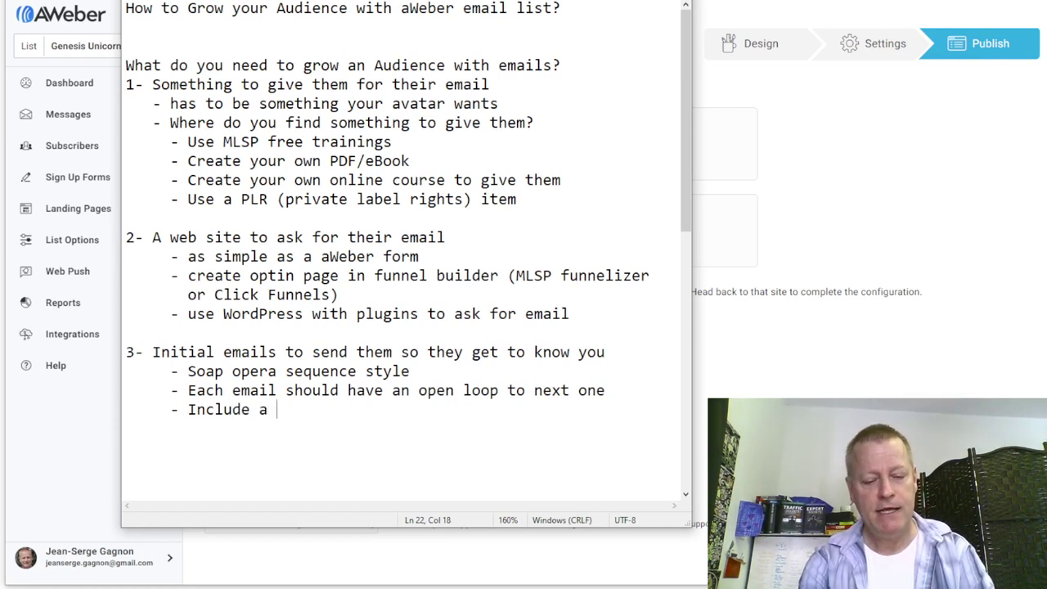
{"action": "type", "text": "call to action (C"}
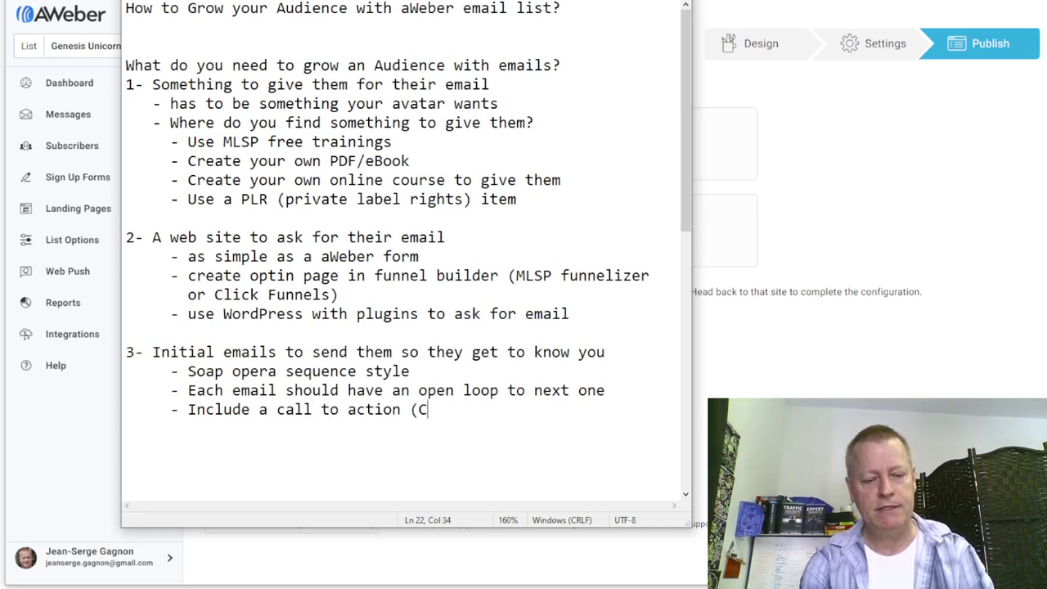
{"action": "type", "text": "TA) to fol"}
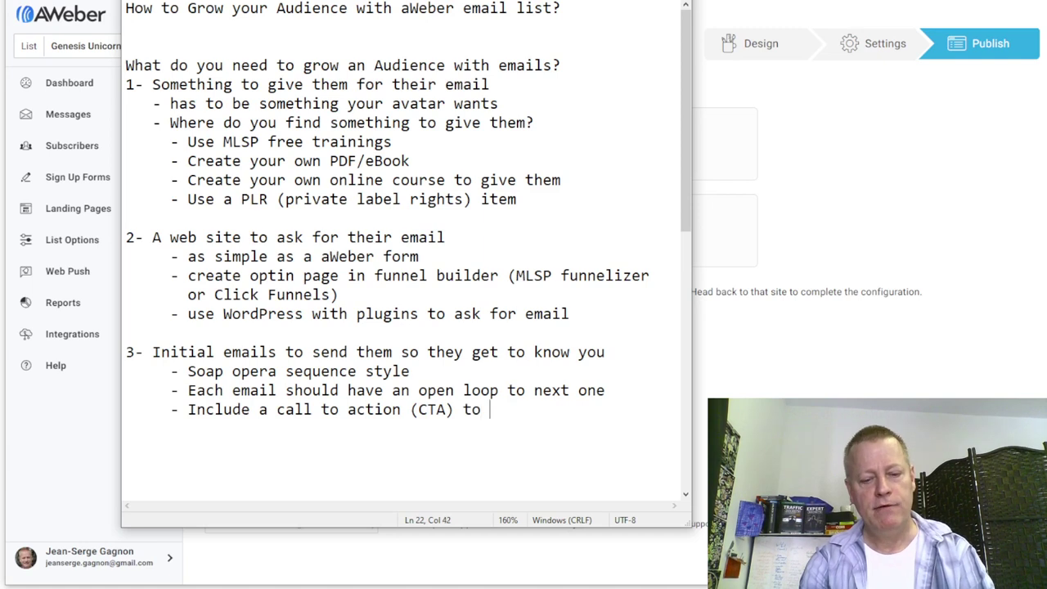
{"action": "type", "text": "or "}
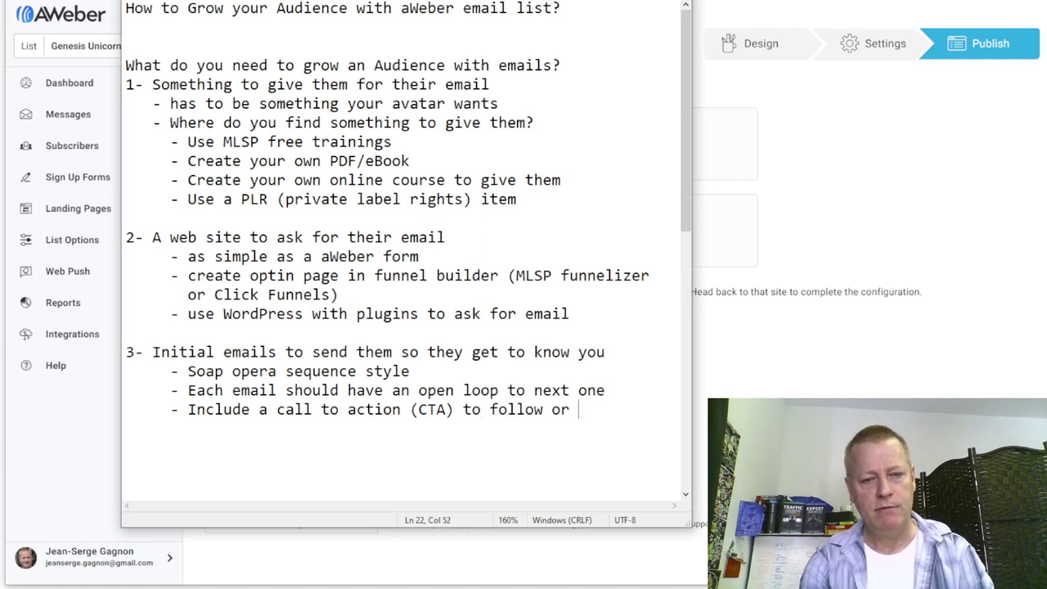
{"action": "type", "text": "subscribe"}
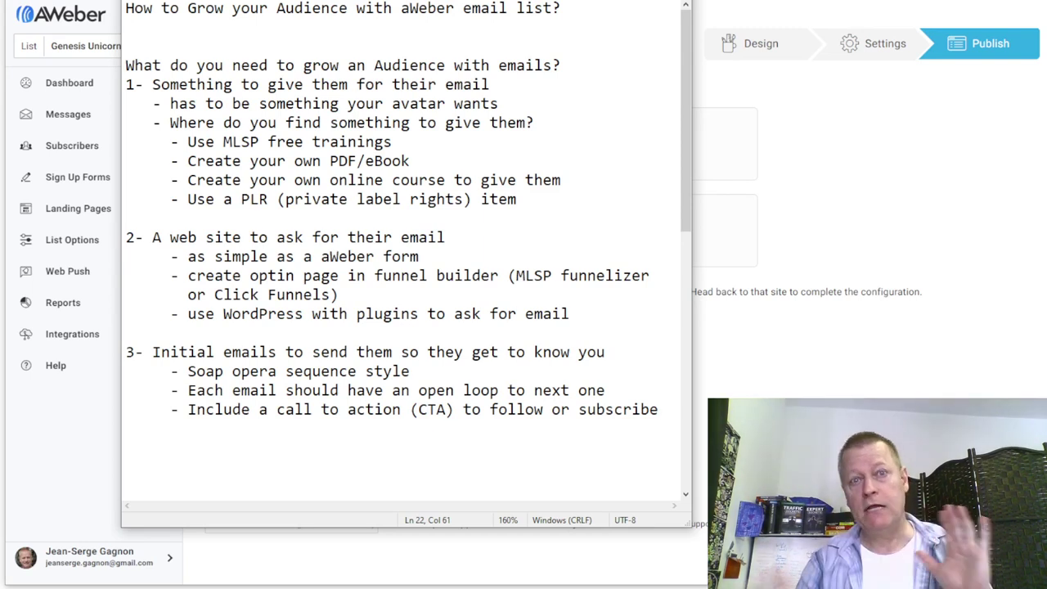
- Paste '4- Regular emails to build relationship' as item 4 directly below item 3
{"action": "key", "text": "Return"}
{"action": "key", "text": "Return"}
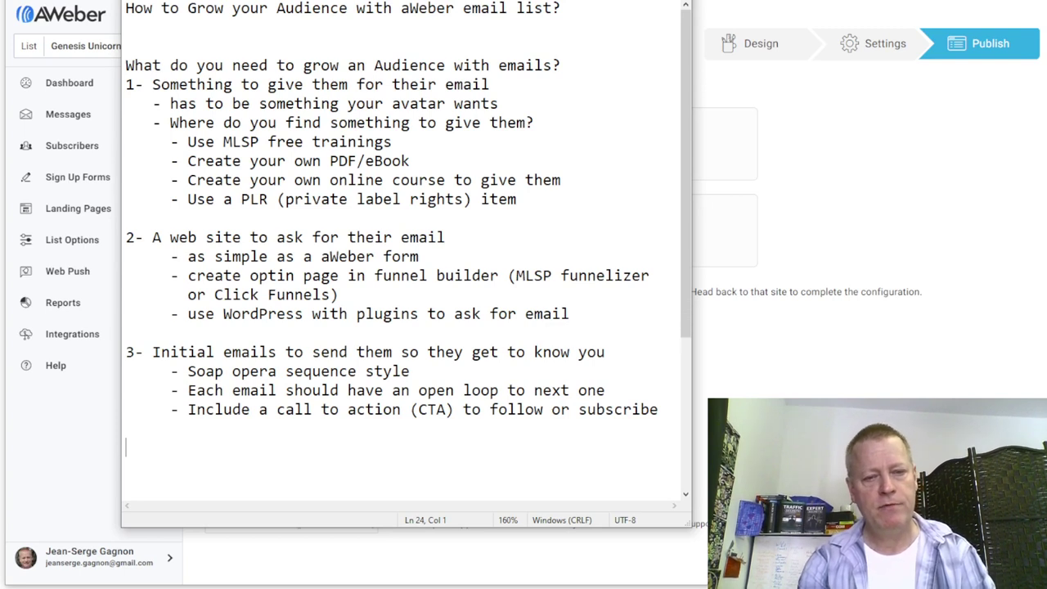
{"action": "type", "text": "4- Regular emails to build relationship"}
{"action": "key", "text": "Delete"}
{"action": "key", "text": "Delete"}
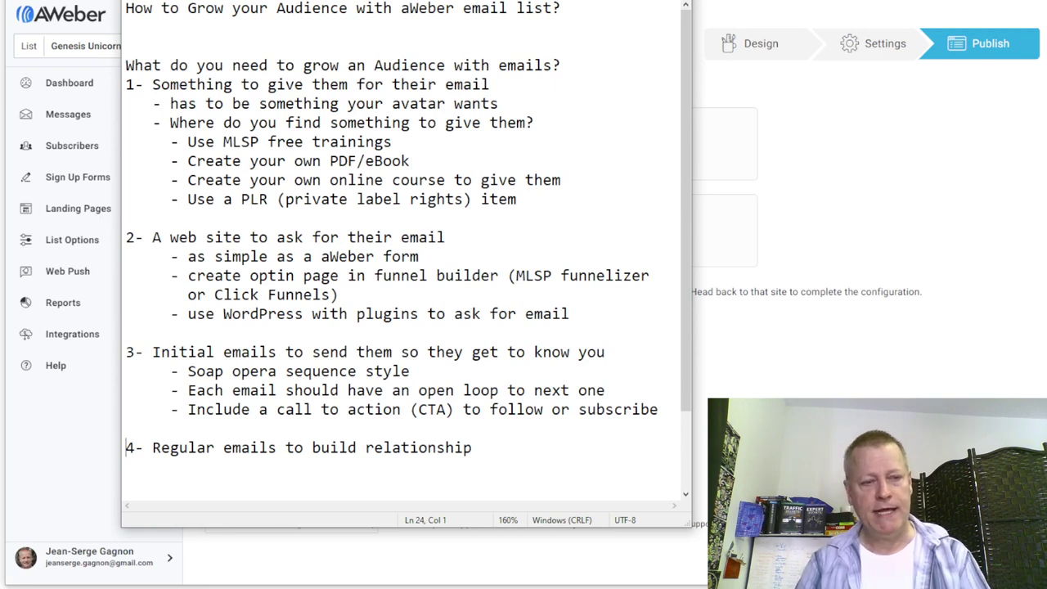
- Add the sub-point '- Seinfeld emails - emails about nothing' under item 4
{"action": "key", "text": "Down"}
{"action": "key", "text": "Down"}
{"action": "key", "text": "Down"}
{"action": "key", "text": "Down"}
{"action": "key", "text": "Down"}
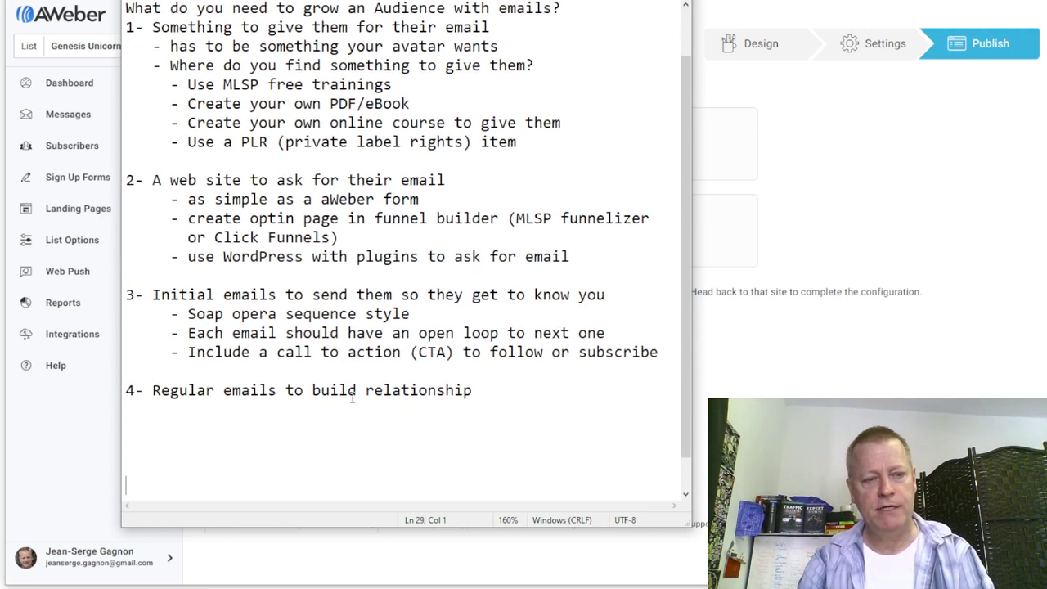
{"action": "key", "text": "Down"}
{"action": "key", "text": "Up"}
{"action": "key", "text": "Up"}
{"action": "key", "text": "Up"}
{"action": "key", "text": "Up"}
{"action": "key", "text": "Up"}
{"action": "key", "text": "Up"}
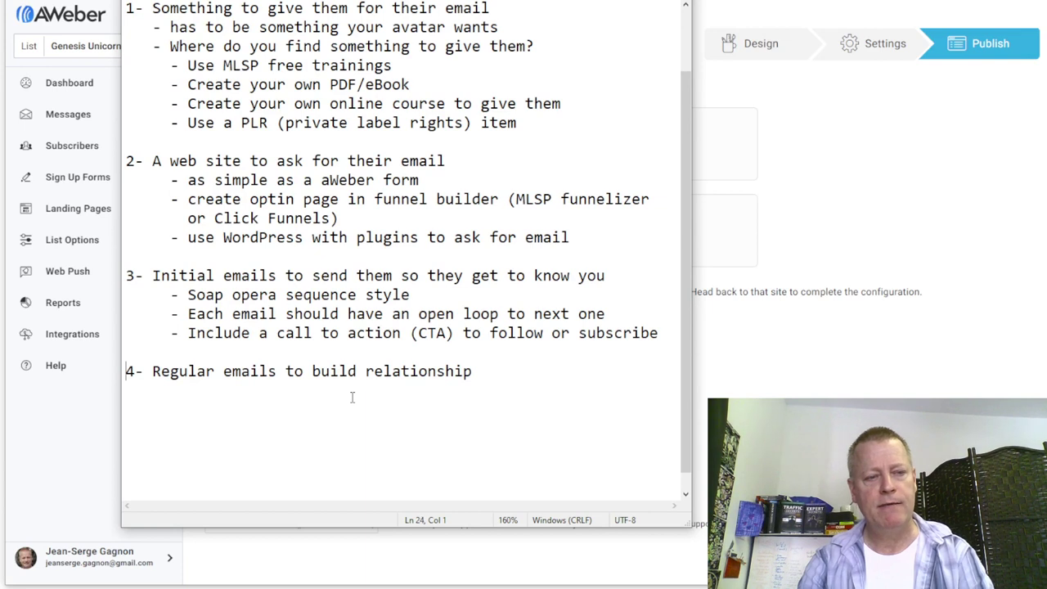
{"action": "key", "text": "Down"}
{"action": "key", "text": "BackSpace"}
{"action": "type", "text": "- Sein"}
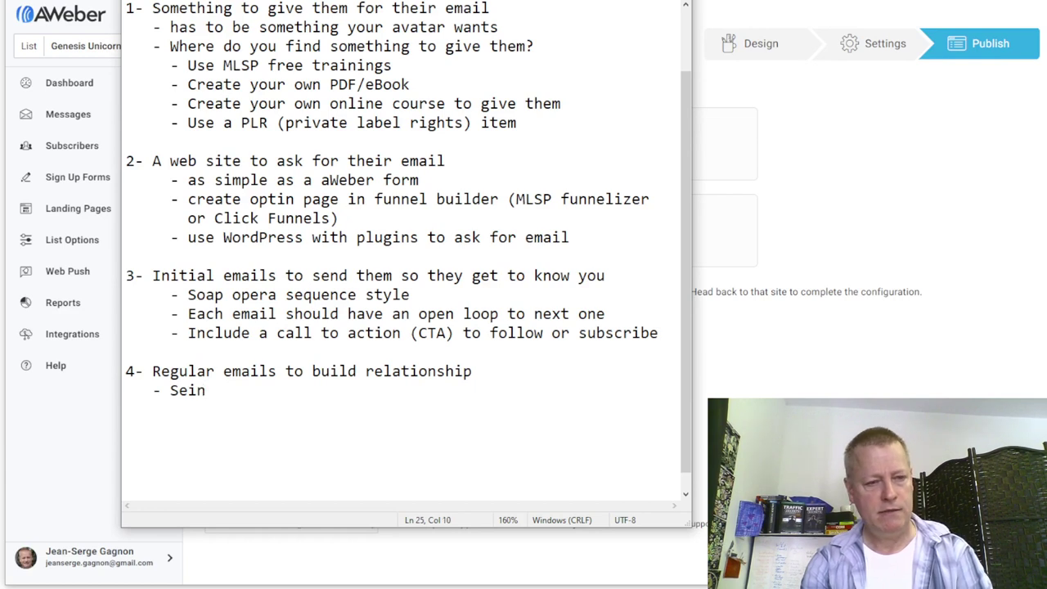
{"action": "type", "text": "feld emails "}
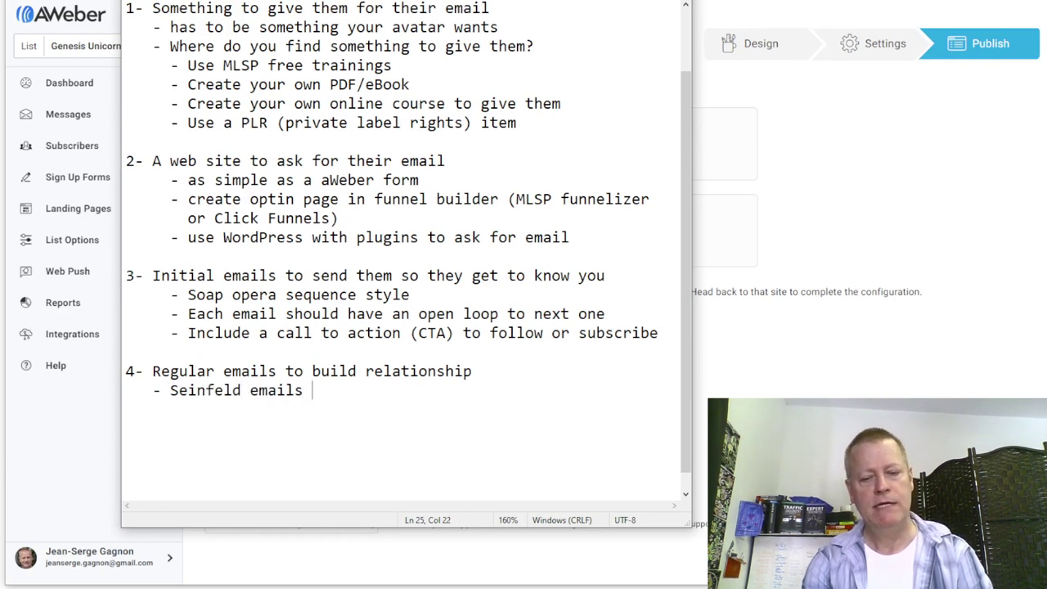
{"action": "type", "text": "- emails about nothing"}
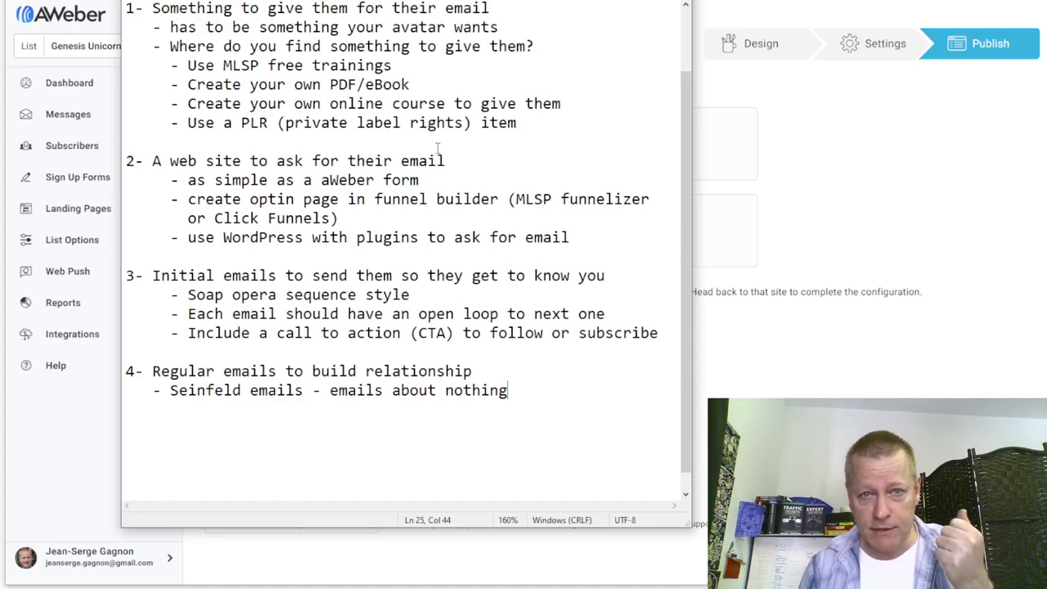
- Leave the finished Notepad outline and open a new browser tab
{"action": "scroll", "coordinate": [435, 94], "scroll_direction": "up", "scroll_amount": 2}
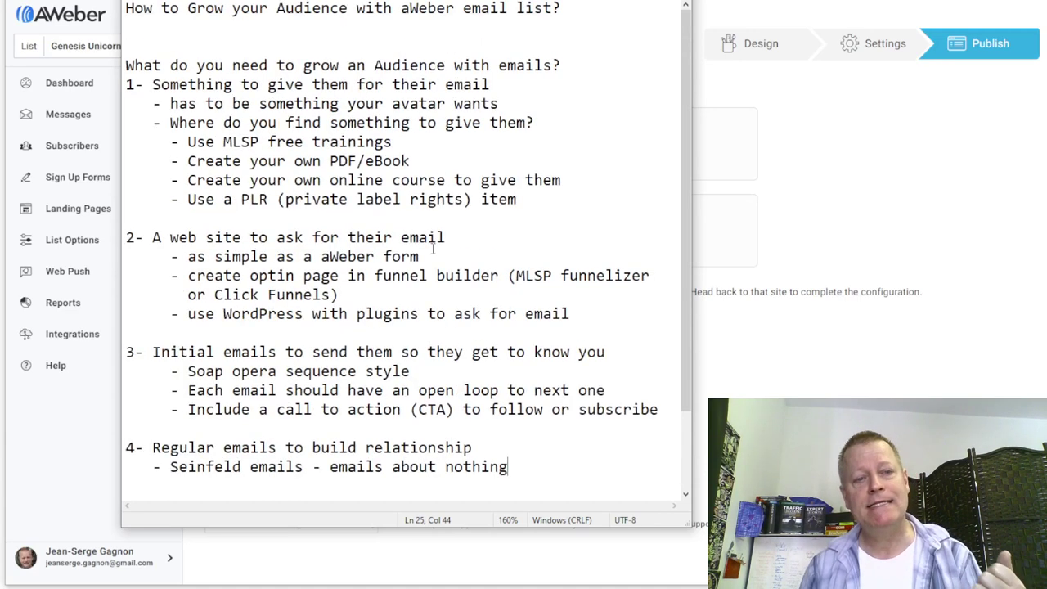
{"action": "scroll", "coordinate": [434, 250], "scroll_direction": "down", "scroll_amount": 2}
{"action": "left_click", "coordinate": [336, 421]}
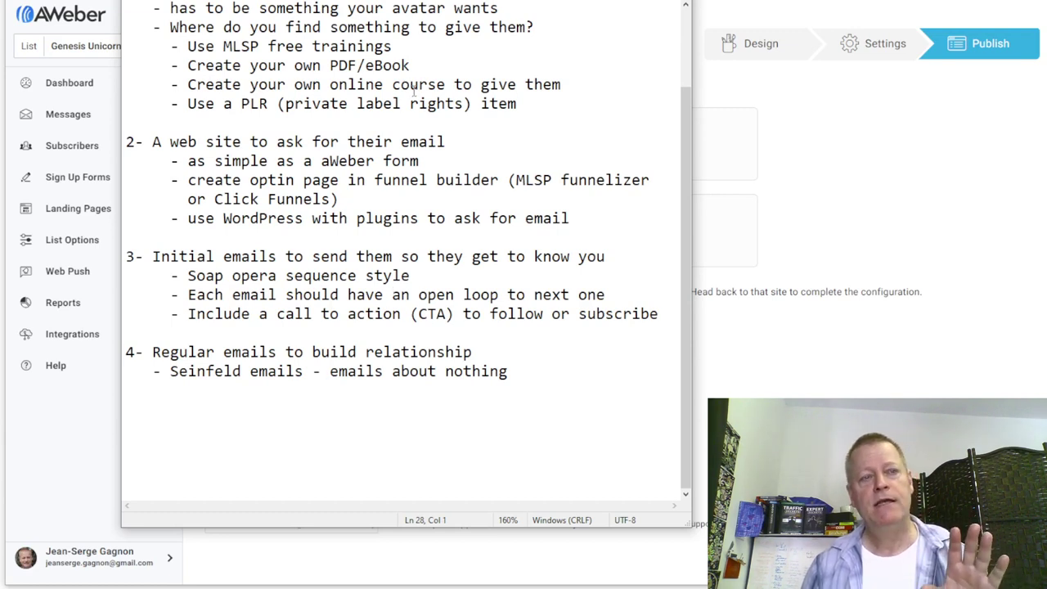
{"action": "key", "text": "alt+Tab"}
{"action": "key", "text": "ctrl+t"}
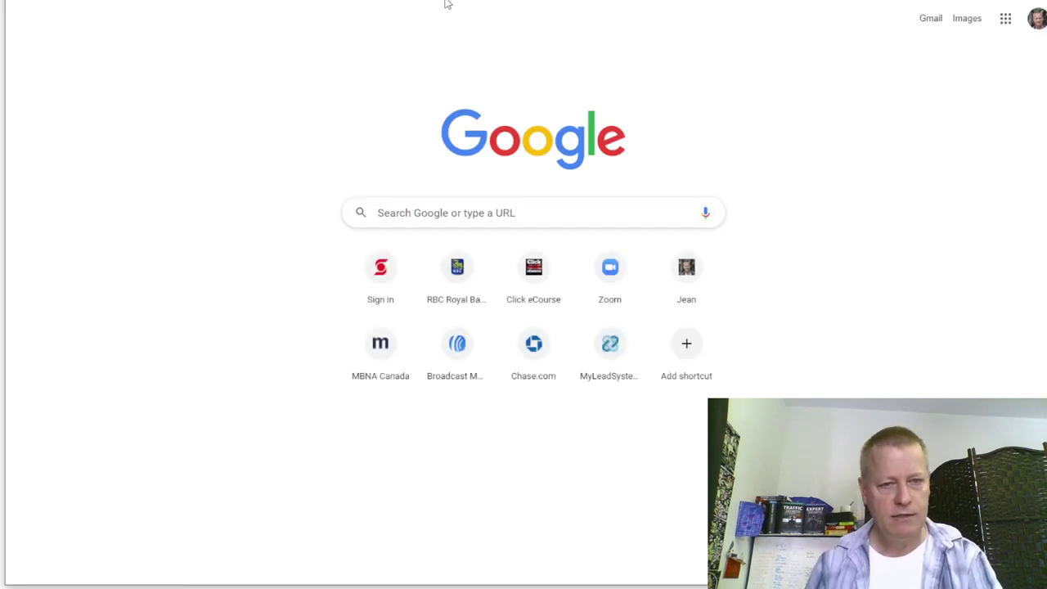
- Go to the AWeber site address to load the Genesis Unicorn NFTs account dashboard
{"action": "left_click", "coordinate": [480, 203]}
{"action": "type", "text": "j"}
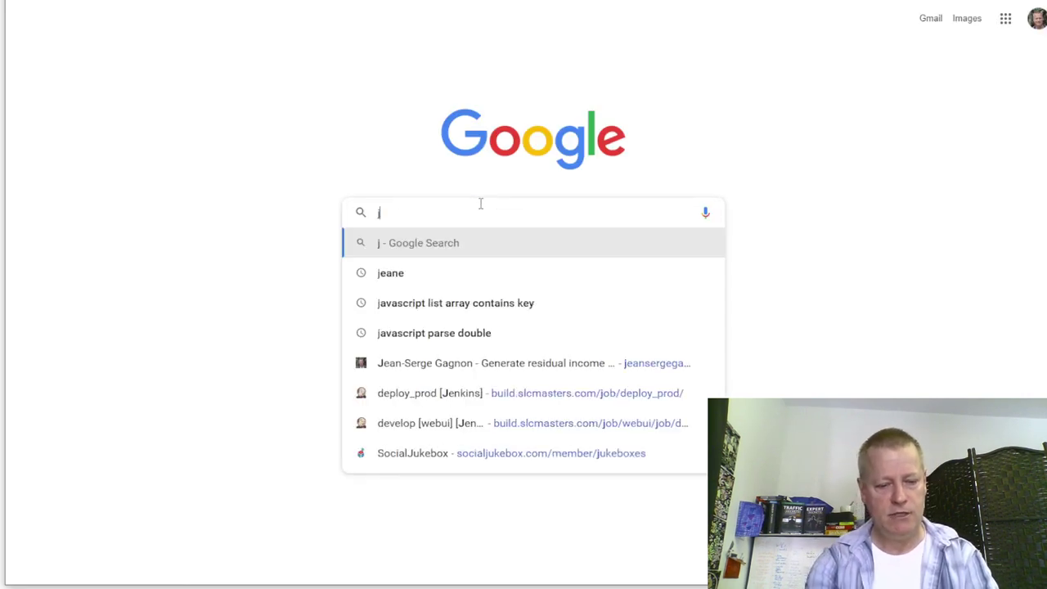
{"action": "type", "text": "e"}
{"action": "key", "text": "BackSpace"}
{"action": "key", "text": "BackSpace"}
{"action": "type", "text": "aweber.jsgagnon.com"}
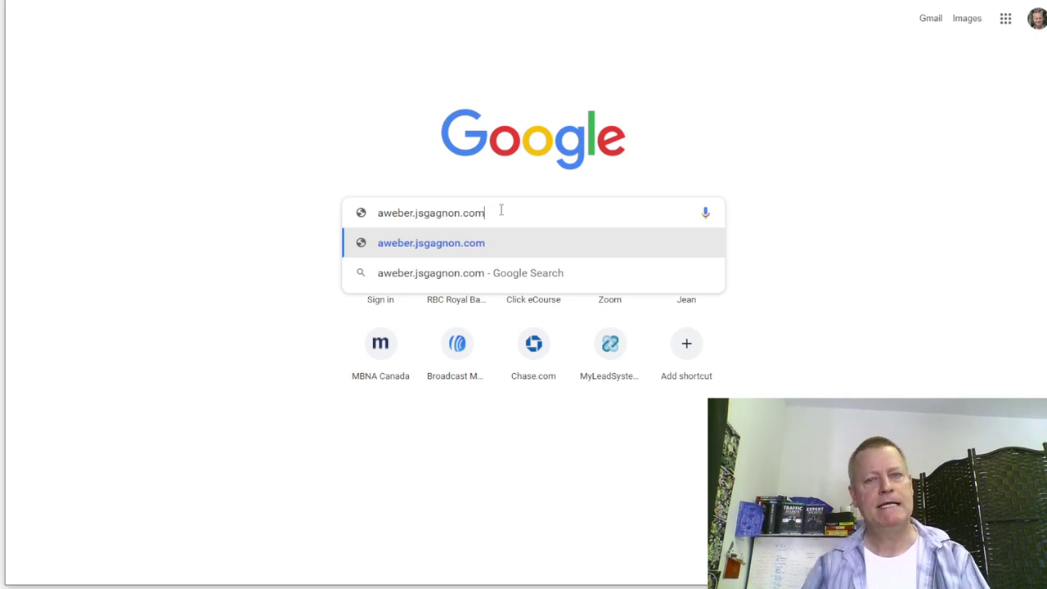
{"action": "key", "text": "Return"}
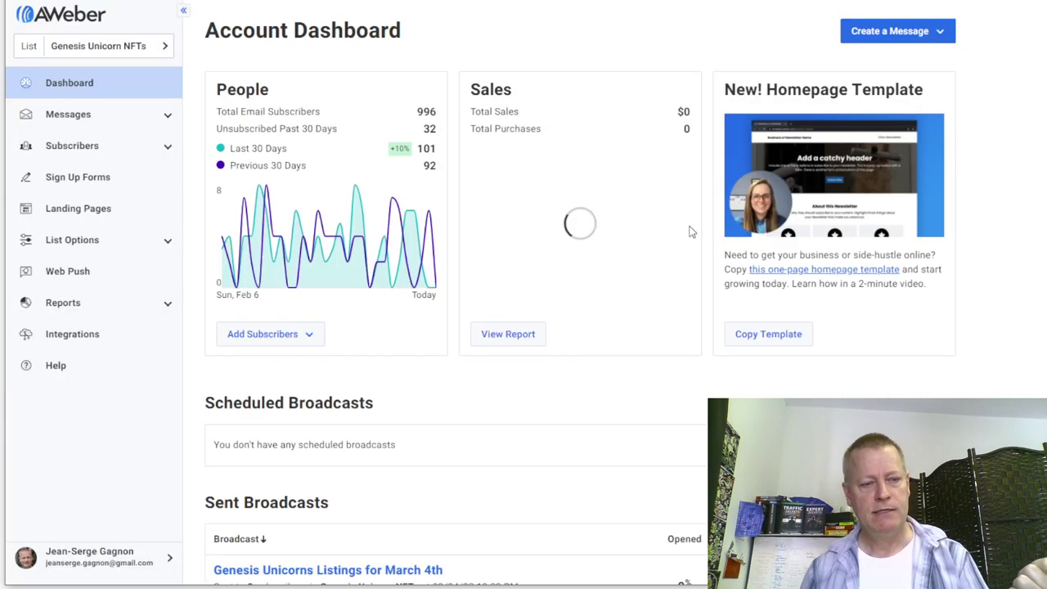
- Log out of the AWeber account and open a new Incognito window
{"action": "left_click", "coordinate": [143, 558]}
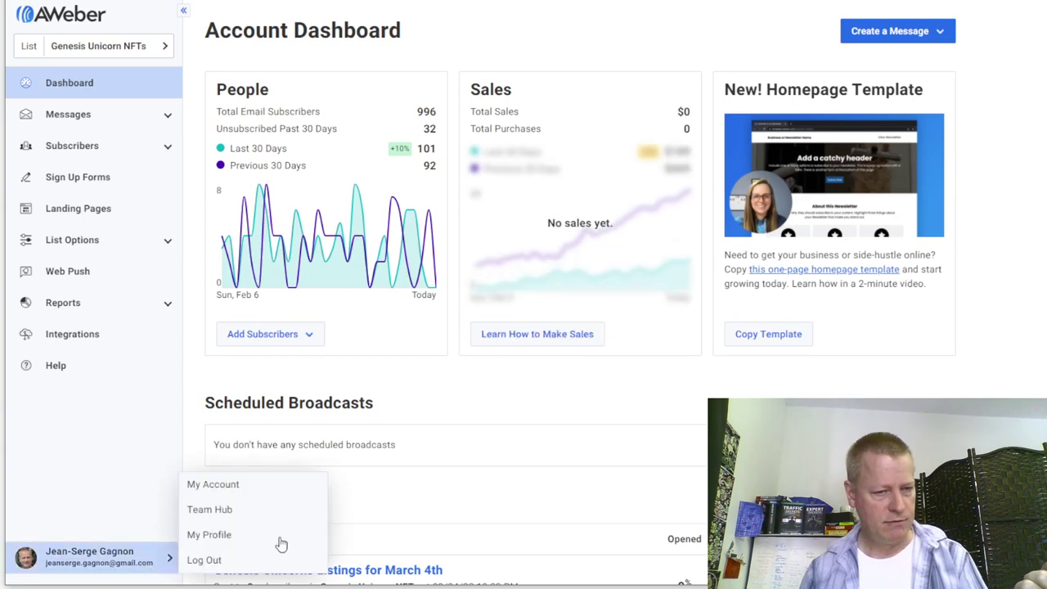
{"action": "left_click", "coordinate": [234, 563]}
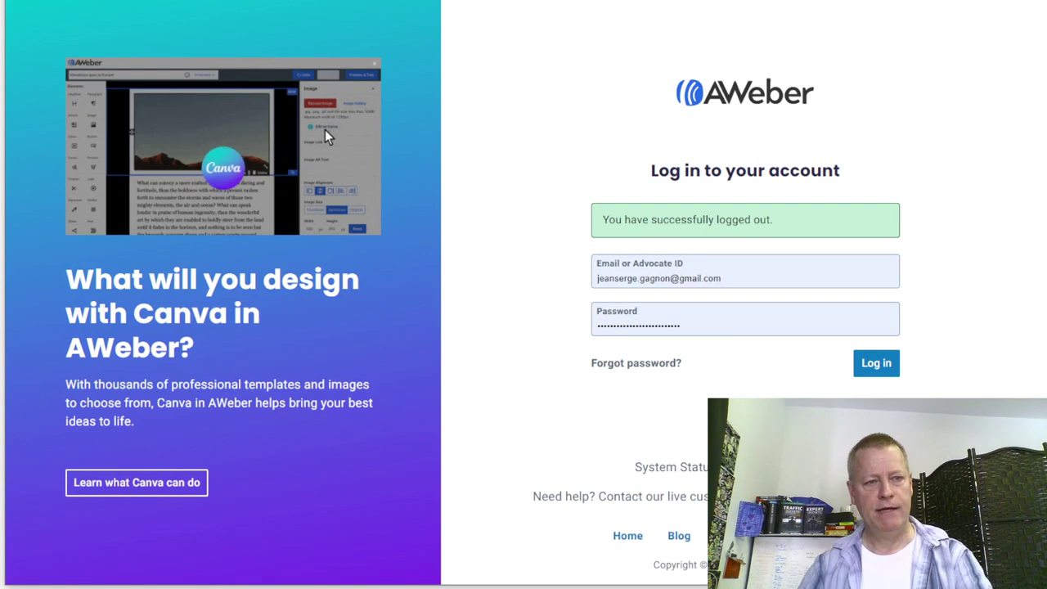
{"action": "key", "text": "ctrl+l"}
{"action": "type", "text": "aweb"}
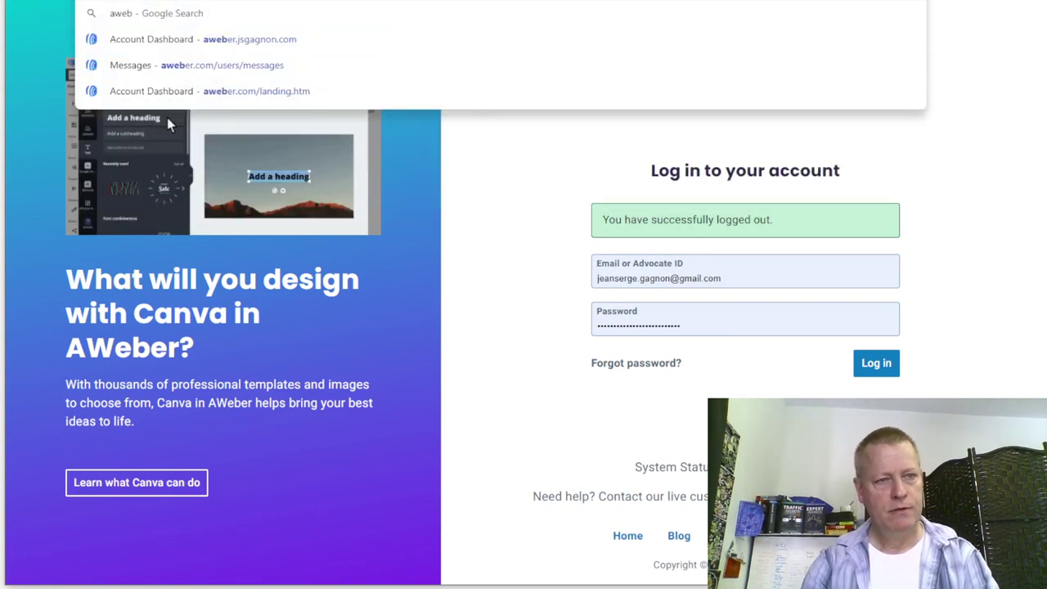
{"action": "type", "text": "er."}
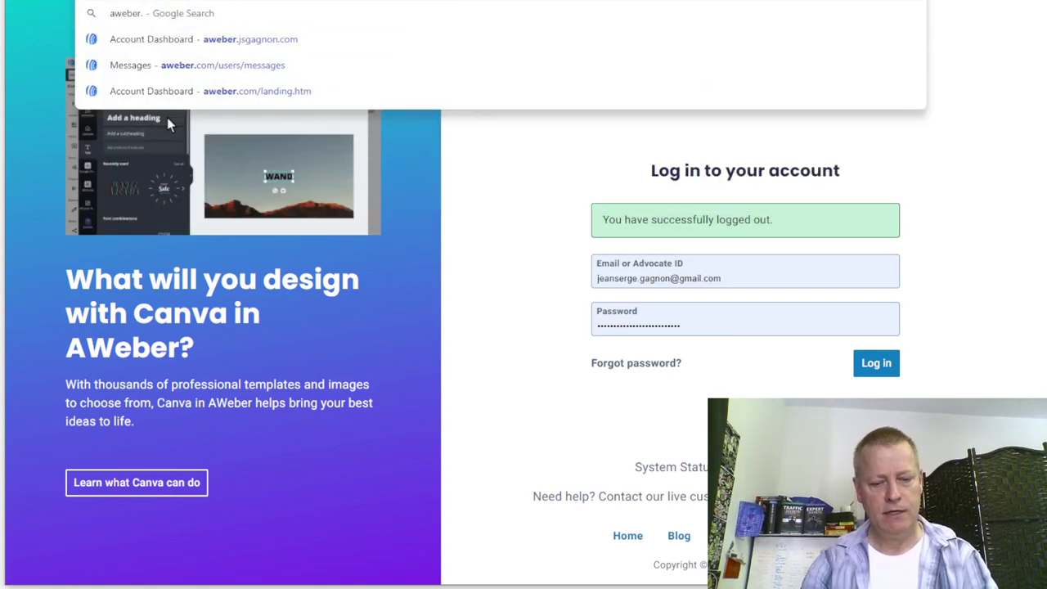
{"action": "type", "text": "jsergegagnon.com"}
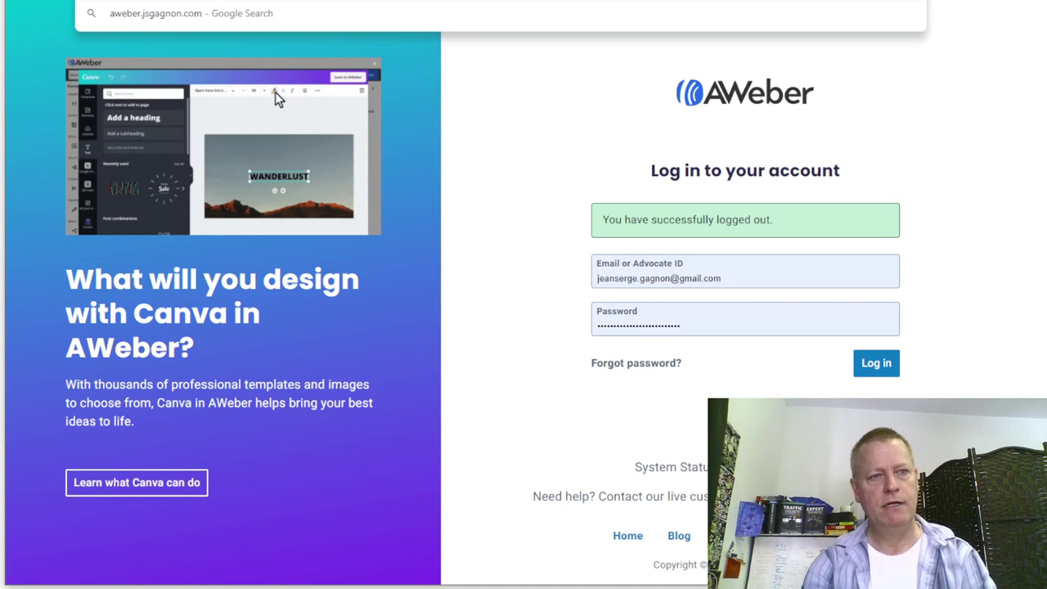
{"action": "key", "text": "Escape"}
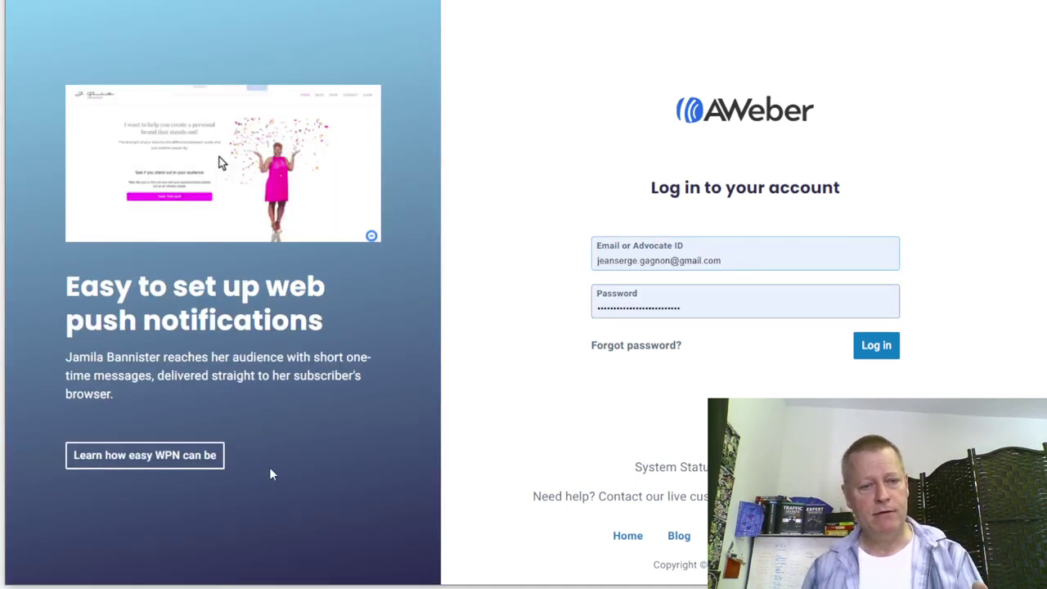
{"action": "left_click", "coordinate": [596, 446]}
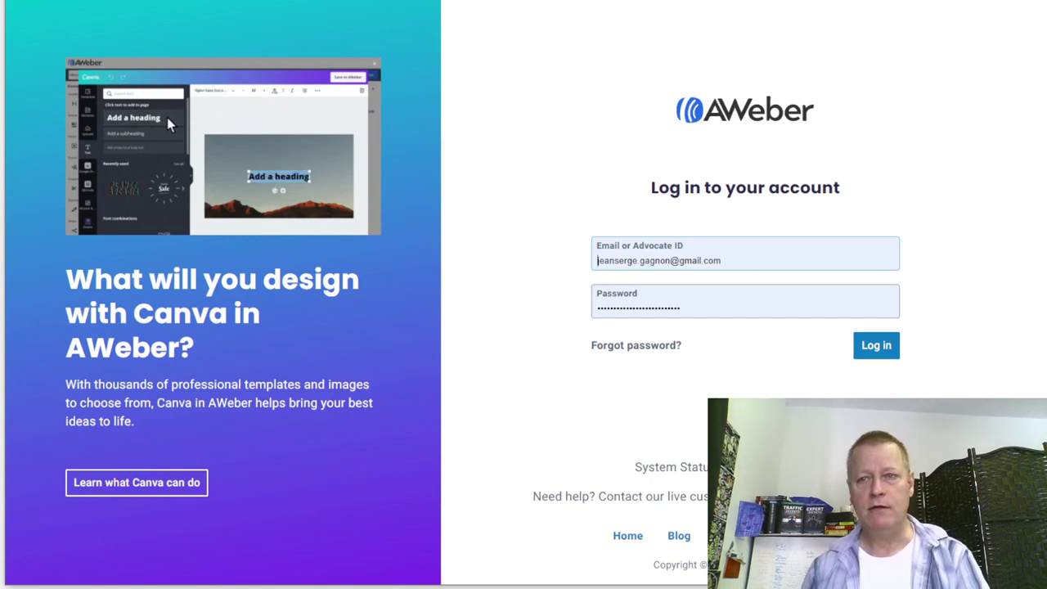
{"action": "key", "text": "alt+f"}
{"action": "left_click", "coordinate": [940, 14]}
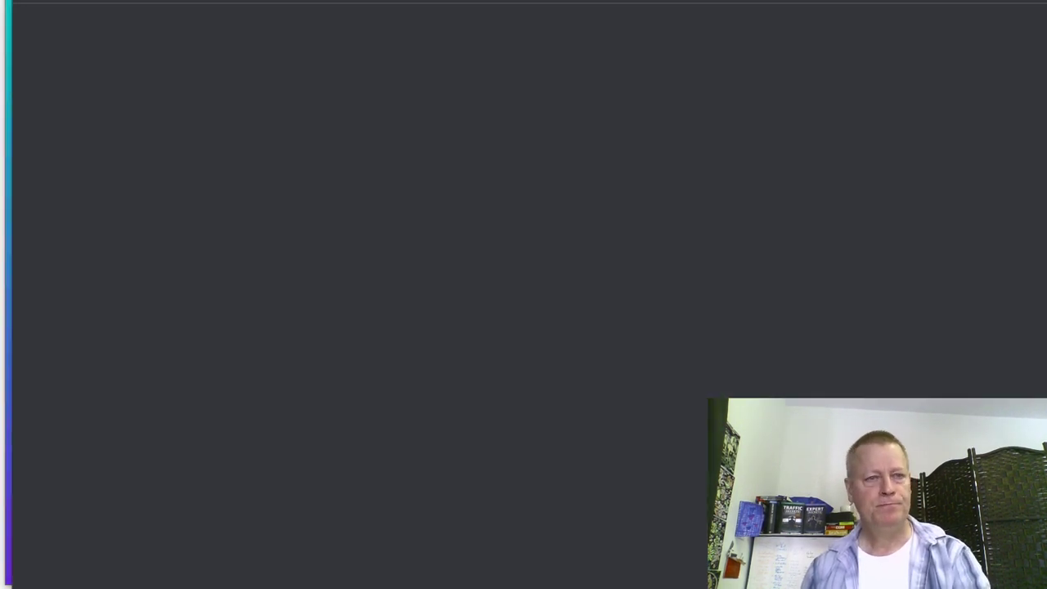
- Load the AWeber homepage with its name and email sign-up form in the Incognito window
{"action": "type", "text": "awe"}
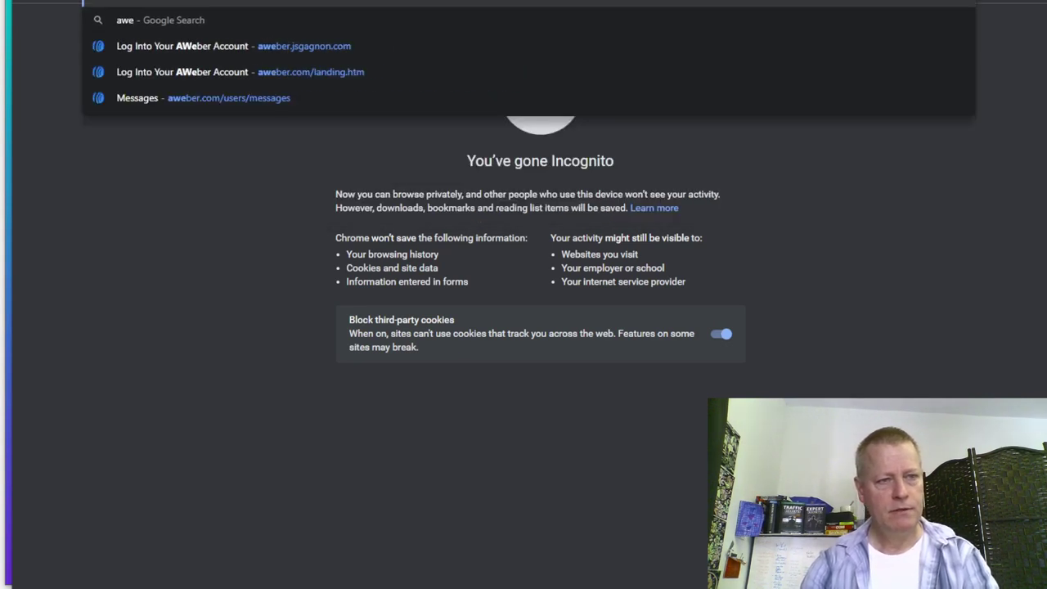
{"action": "type", "text": "ber.jsgagnon"}
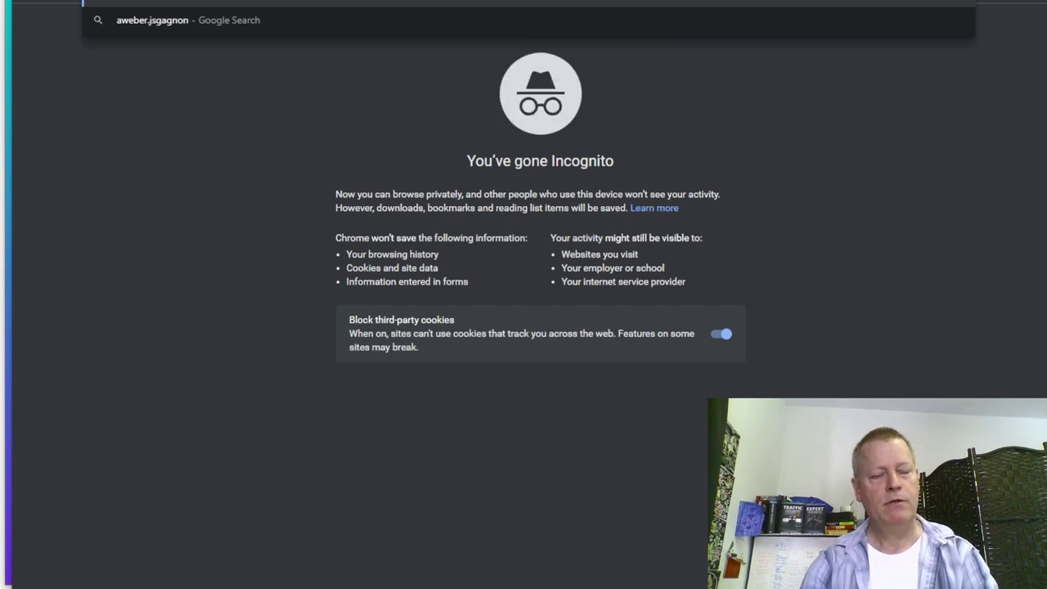
{"action": "key", "text": "Return"}
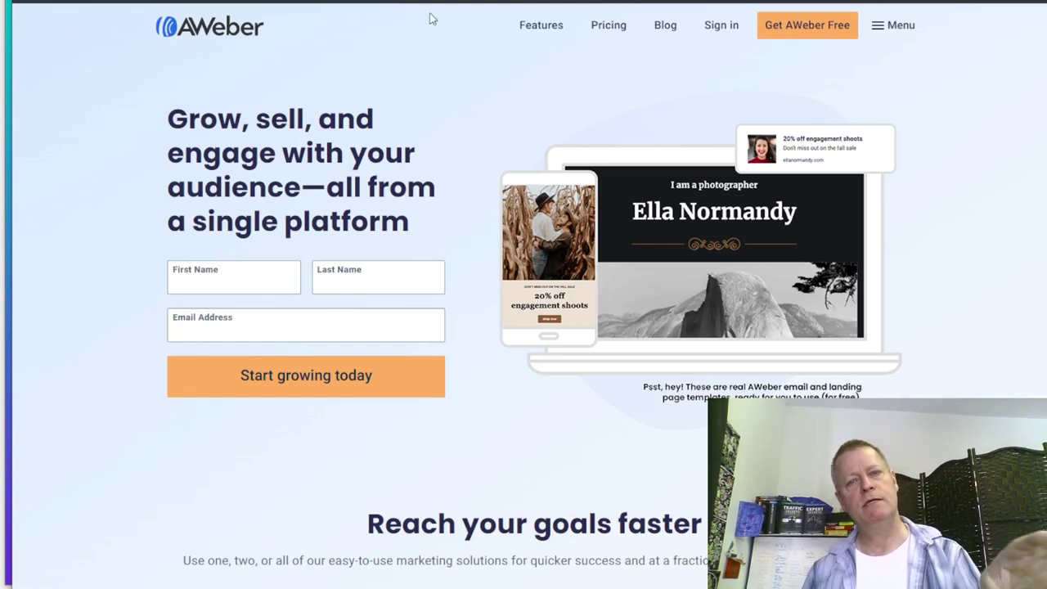
- Scroll through the AWeber homepage's marketing feature sections
{"action": "scroll", "coordinate": [579, 365], "scroll_direction": "down", "scroll_amount": 3}
{"action": "scroll", "coordinate": [579, 365], "scroll_direction": "down", "scroll_amount": 11}
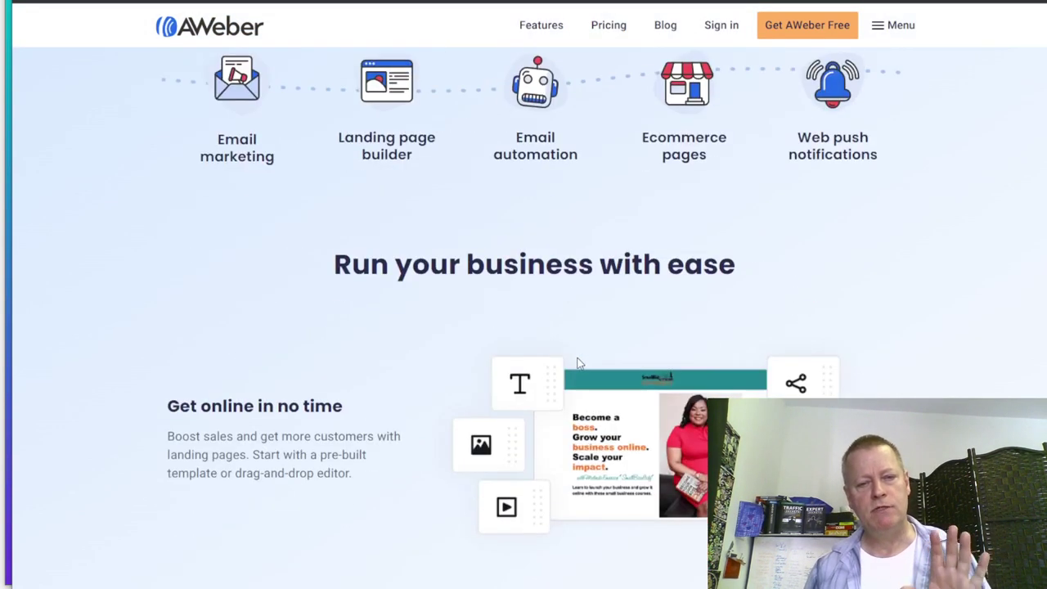
{"action": "scroll", "coordinate": [580, 360], "scroll_direction": "up", "scroll_amount": 14}
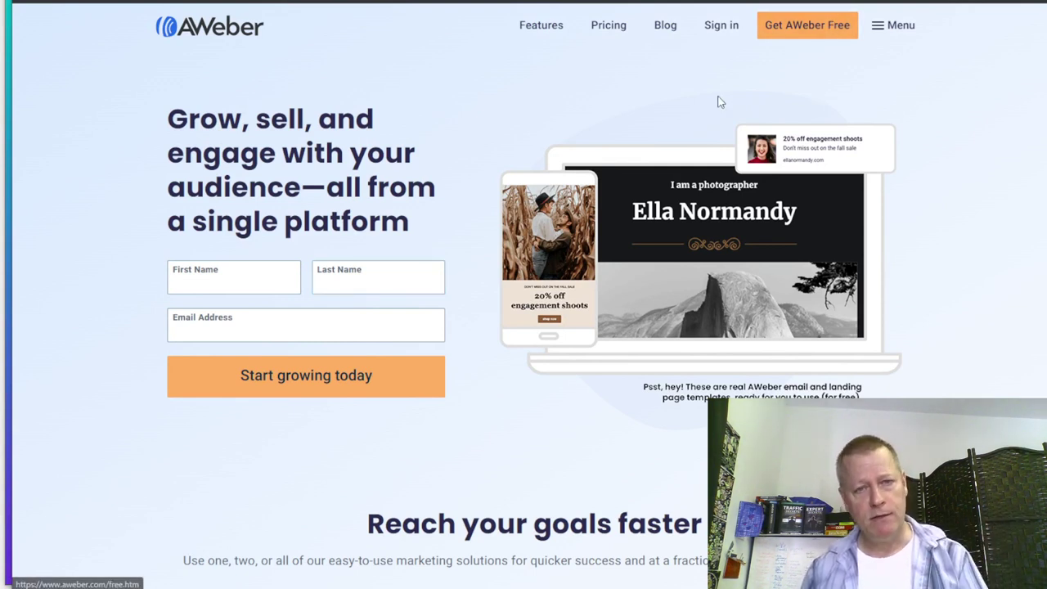
{"action": "scroll", "coordinate": [641, 422], "scroll_direction": "down", "scroll_amount": 6}
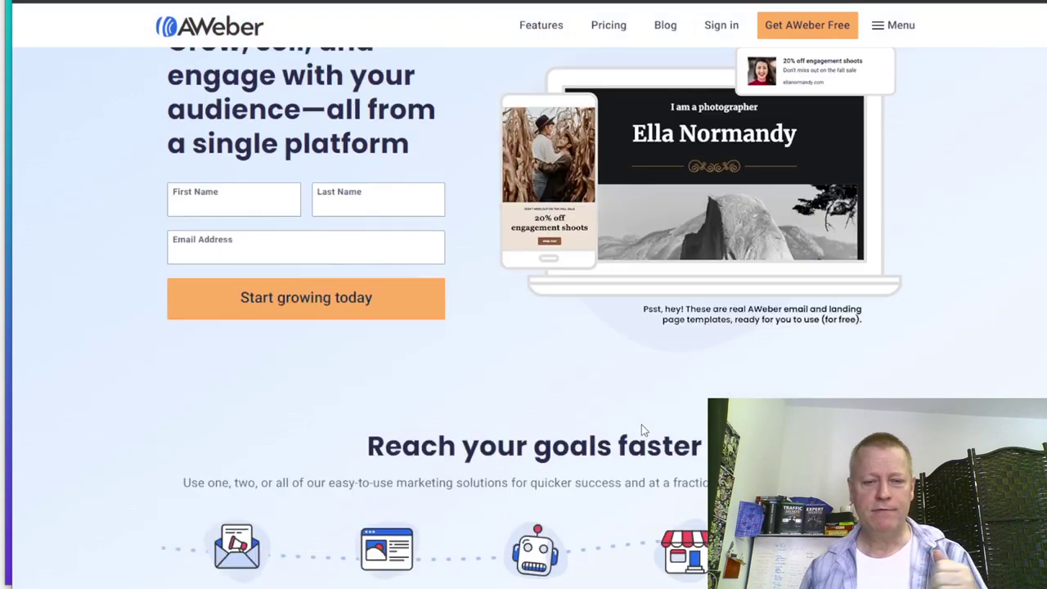
{"action": "scroll", "coordinate": [641, 421], "scroll_direction": "down", "scroll_amount": 3}
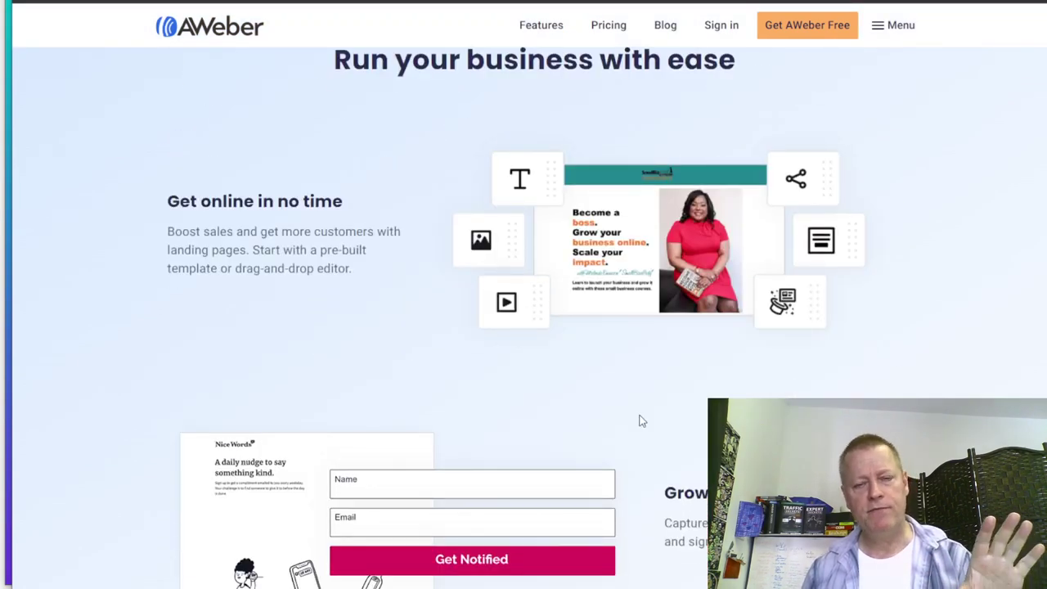
{"action": "scroll", "coordinate": [642, 421], "scroll_direction": "down", "scroll_amount": 4}
{"action": "scroll", "coordinate": [634, 410], "scroll_direction": "down", "scroll_amount": 7}
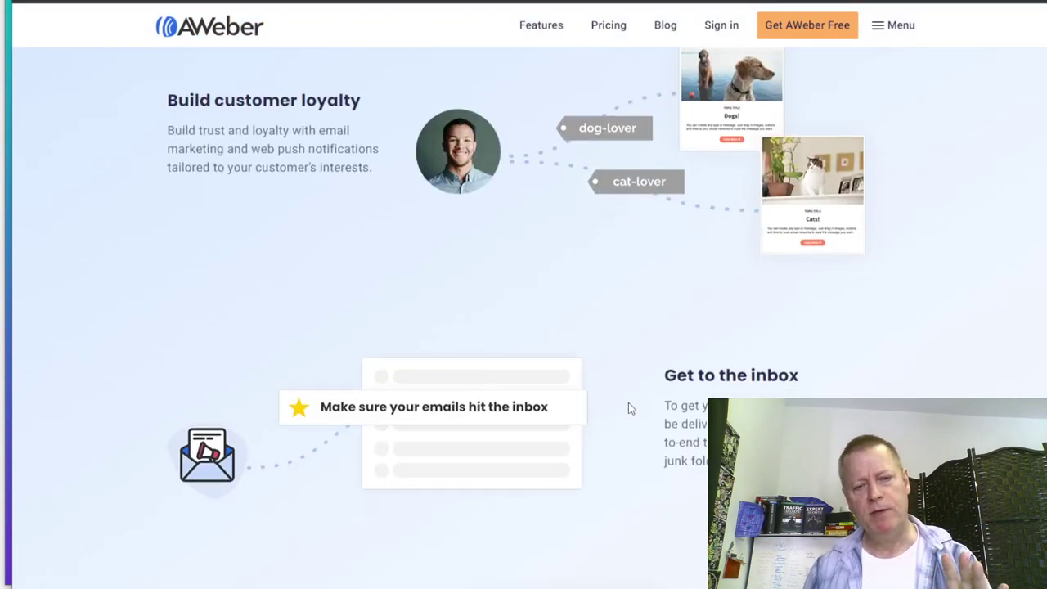
{"action": "scroll", "coordinate": [629, 404], "scroll_direction": "up", "scroll_amount": 9}
{"action": "scroll", "coordinate": [628, 407], "scroll_direction": "up", "scroll_amount": 8}
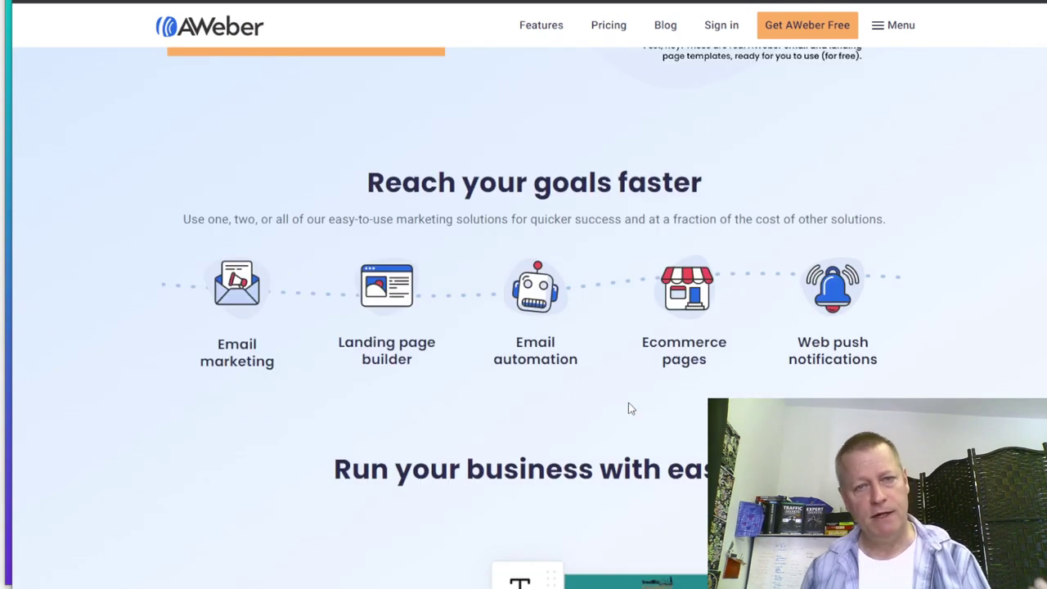
{"action": "scroll", "coordinate": [631, 408], "scroll_direction": "up", "scroll_amount": 4}
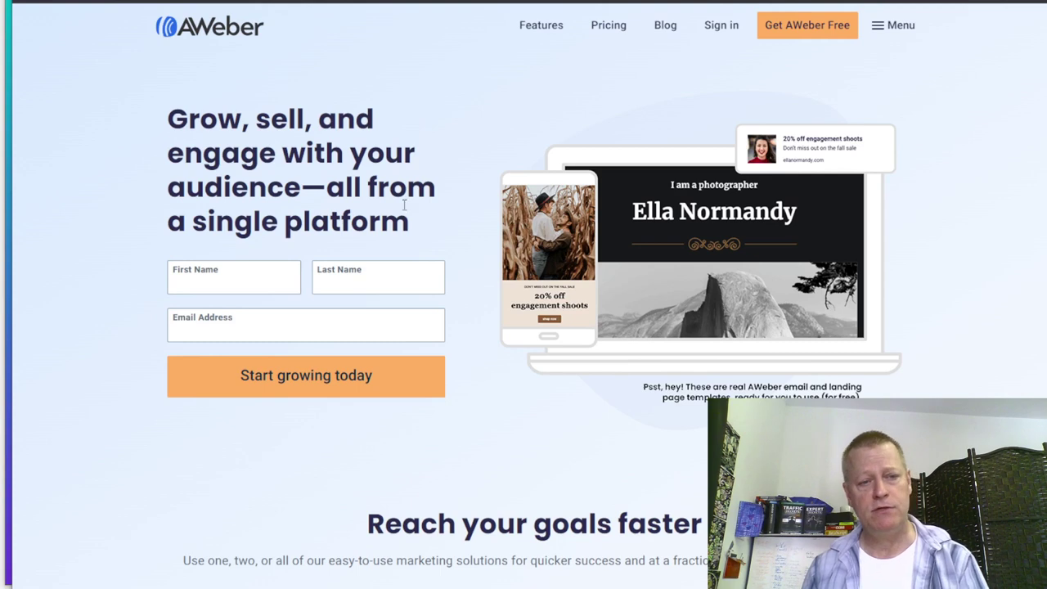
{"action": "scroll", "coordinate": [433, 221], "scroll_direction": "down", "scroll_amount": 3}
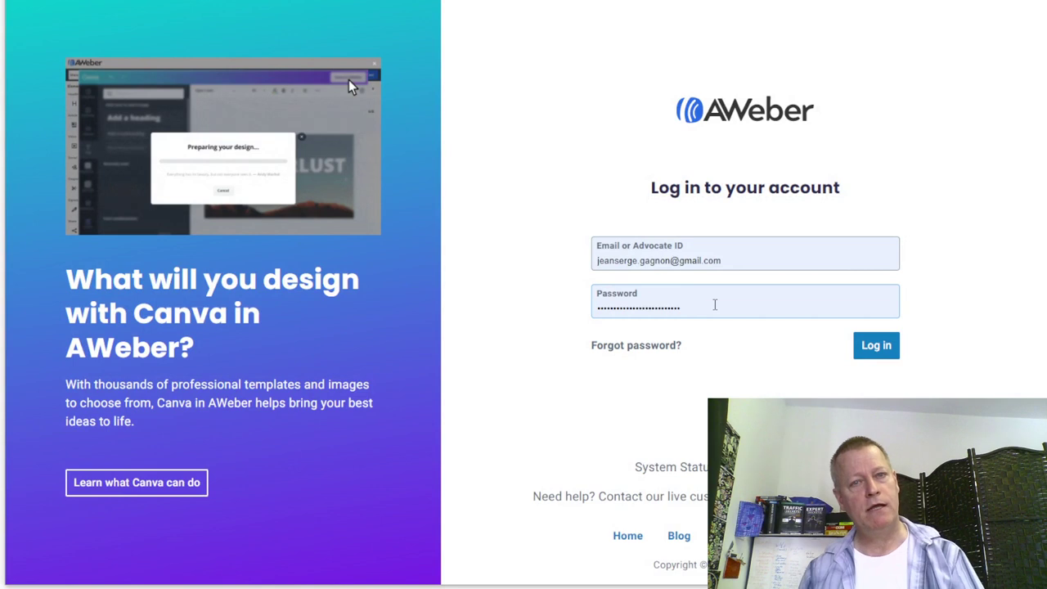
- Log in to AWeber and choose Create New List from the sidebar list selector
{"action": "left_click", "coordinate": [874, 346]}
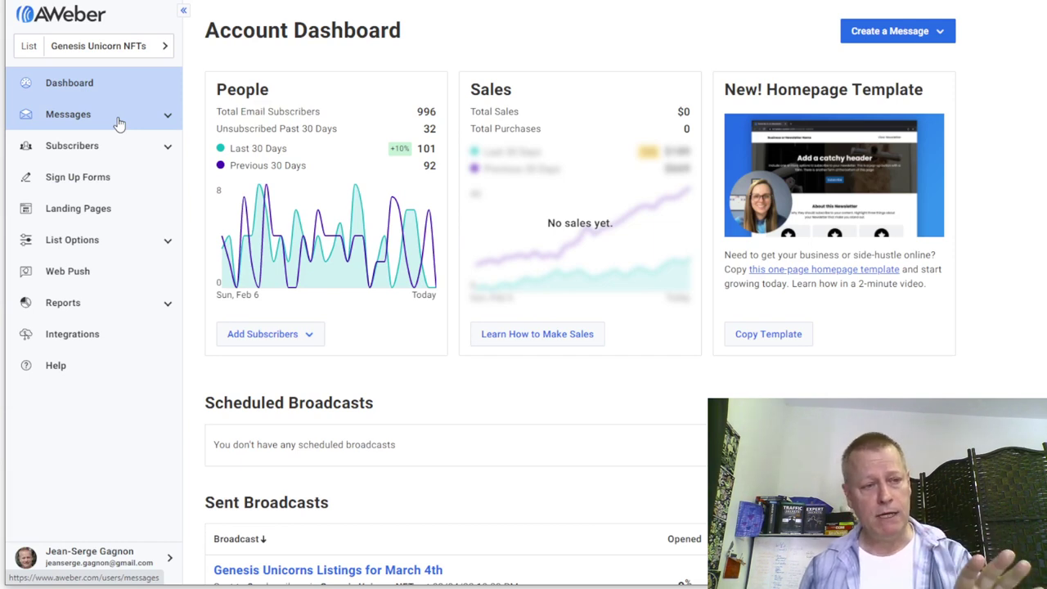
{"action": "left_click", "coordinate": [155, 51]}
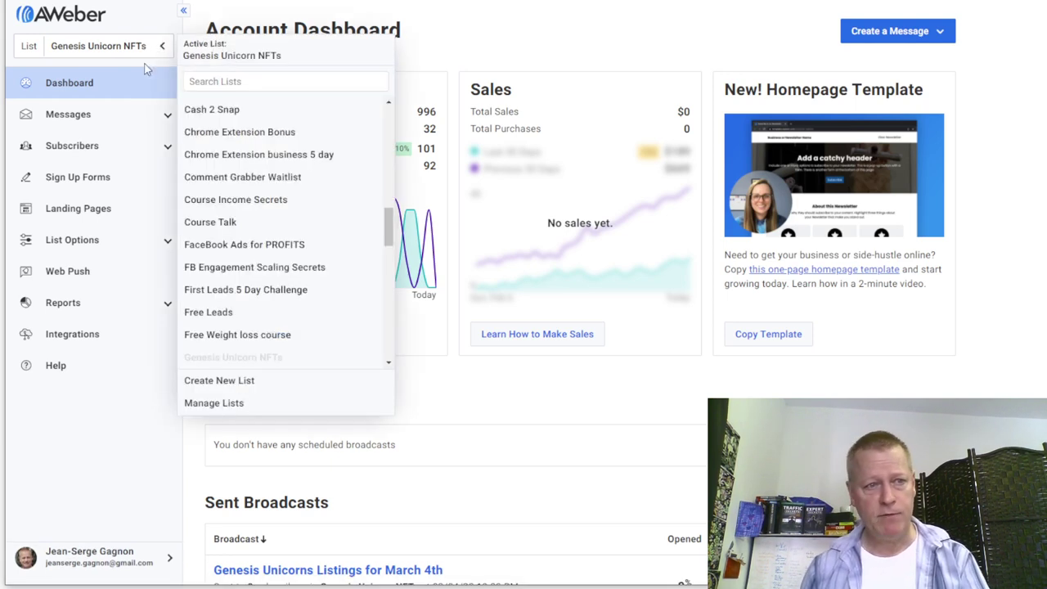
{"action": "left_click", "coordinate": [232, 391]}
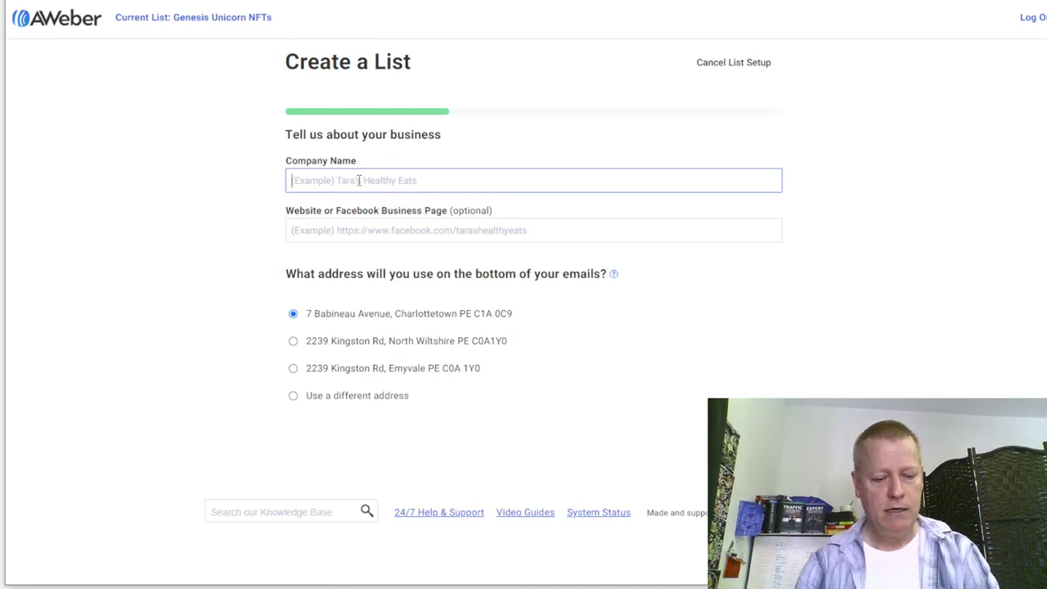
- Enter 'The Niacks' as the company name and continue to the list description step
{"action": "type", "text": "Learning about NFTs"}
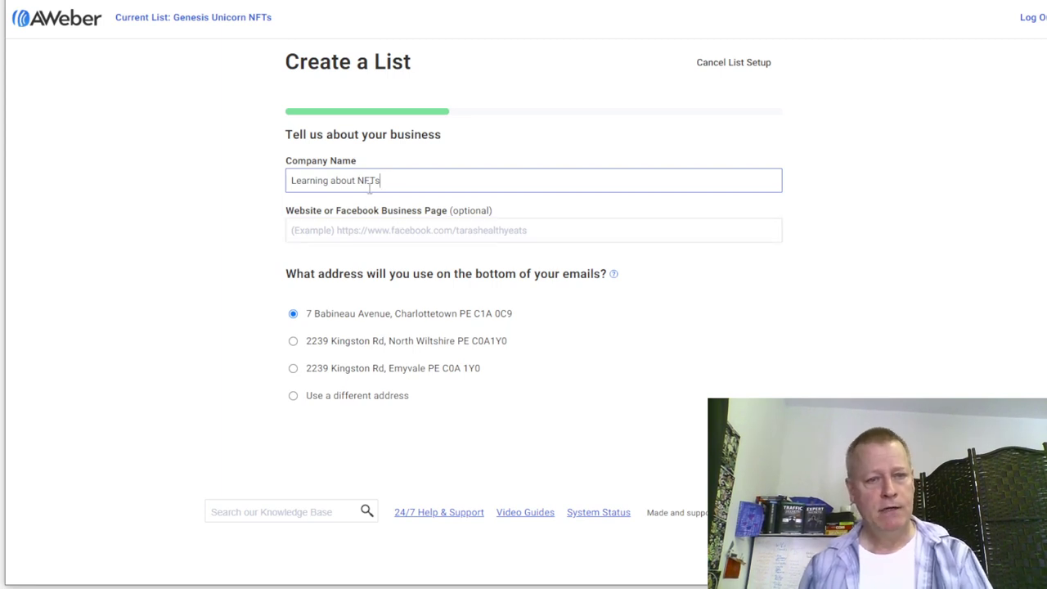
{"action": "left_click_drag", "start_coordinate": [382, 181], "coordinate": [188, 175]}
{"action": "type", "text": "JS"}
{"action": "key", "text": "BackSpace"}
{"action": "key", "text": "BackSpace"}
{"action": "type", "text": "Unicorniacks"}
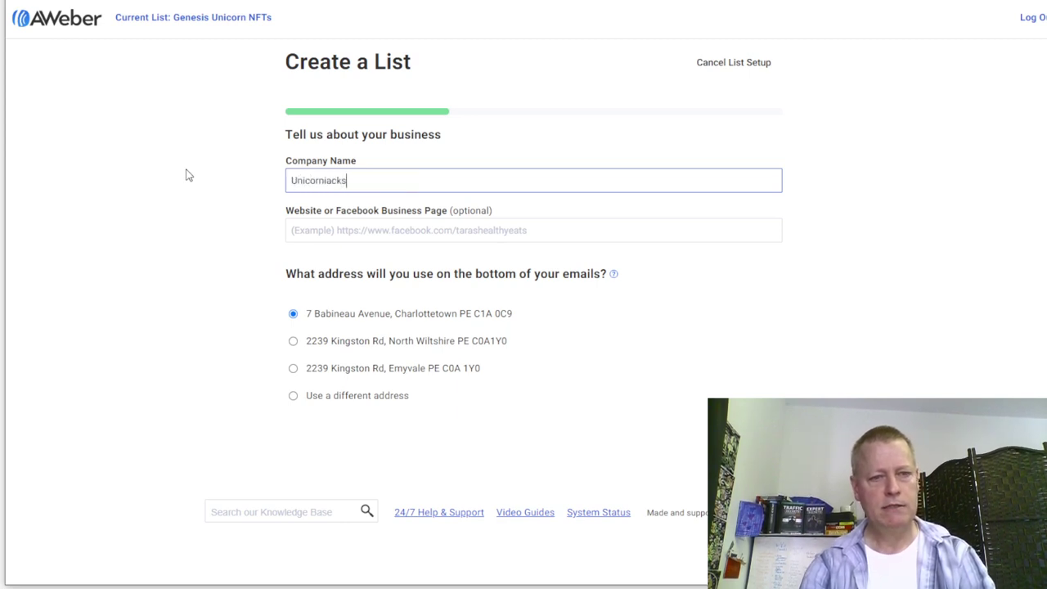
{"action": "key", "text": "BackSpace"}
{"action": "key", "text": "BackSpace"}
{"action": "key", "text": "BackSpace"}
{"action": "key", "text": "BackSpace"}
{"action": "key", "text": "BackSpace"}
{"action": "key", "text": "BackSpace"}
{"action": "key", "text": "BackSpace"}
{"action": "key", "text": "BackSpace"}
{"action": "key", "text": "BackSpace"}
{"action": "key", "text": "BackSpace"}
{"action": "key", "text": "BackSpace"}
{"action": "type", "text": "The Niacks"}
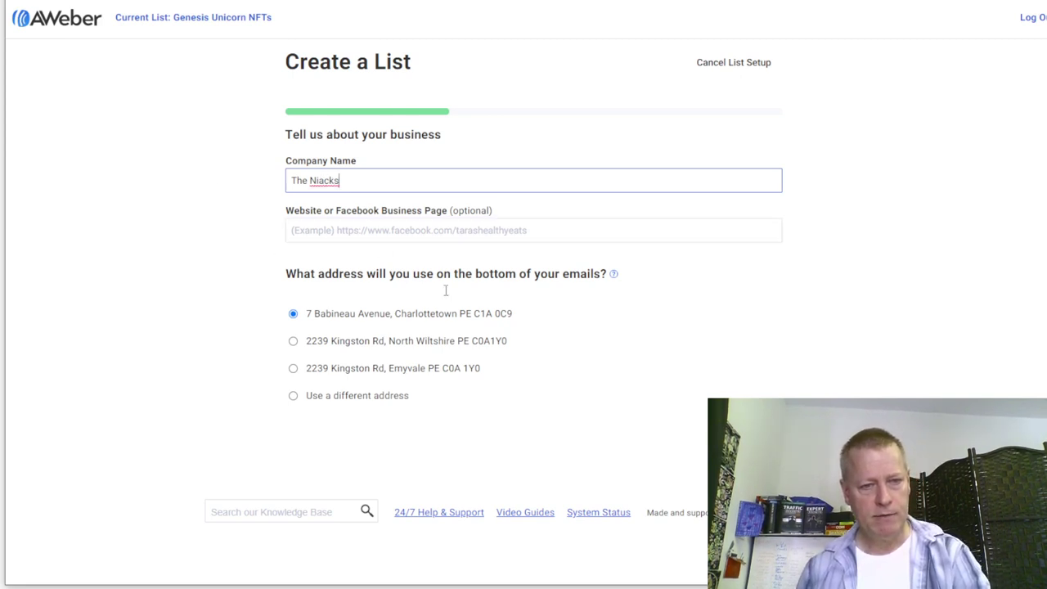
{"action": "key", "text": "Return"}
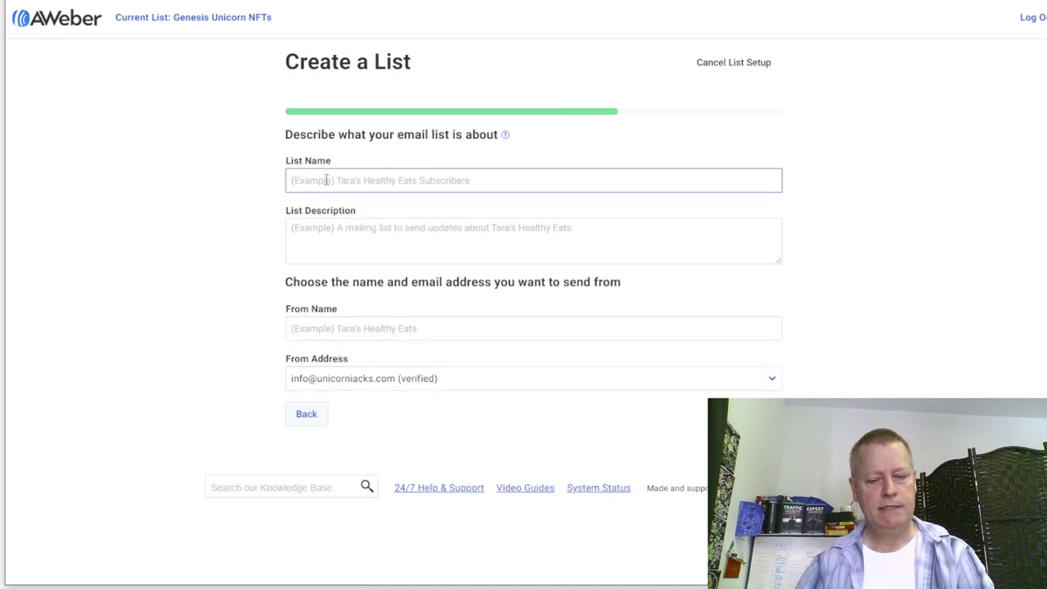
- Name the list 'NFT basics' and describe it as learning NFT basics and how to buy
{"action": "type", "text": "NFT basics"}
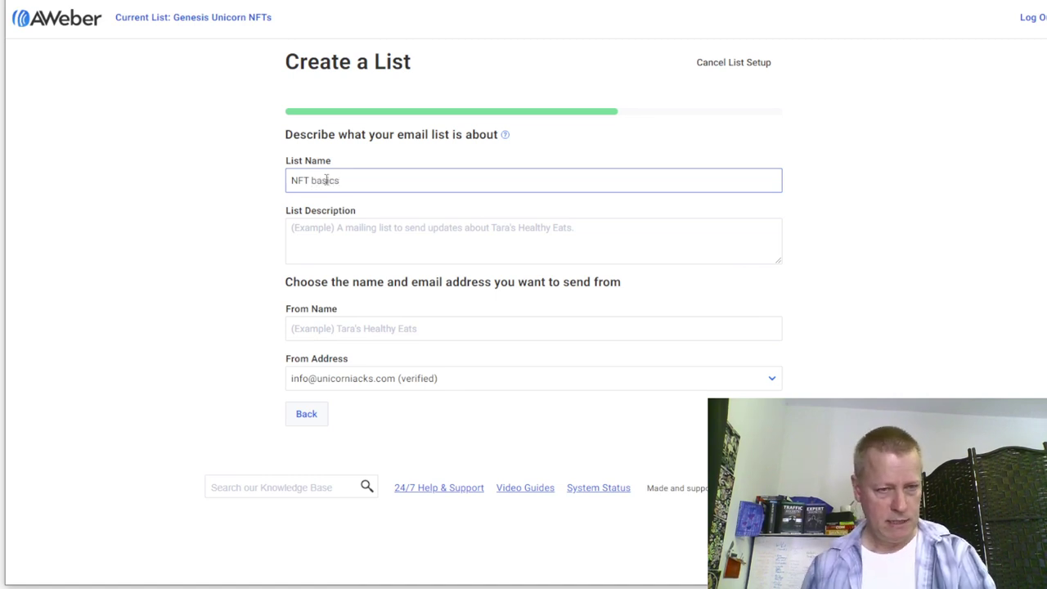
{"action": "left_click", "coordinate": [390, 223]}
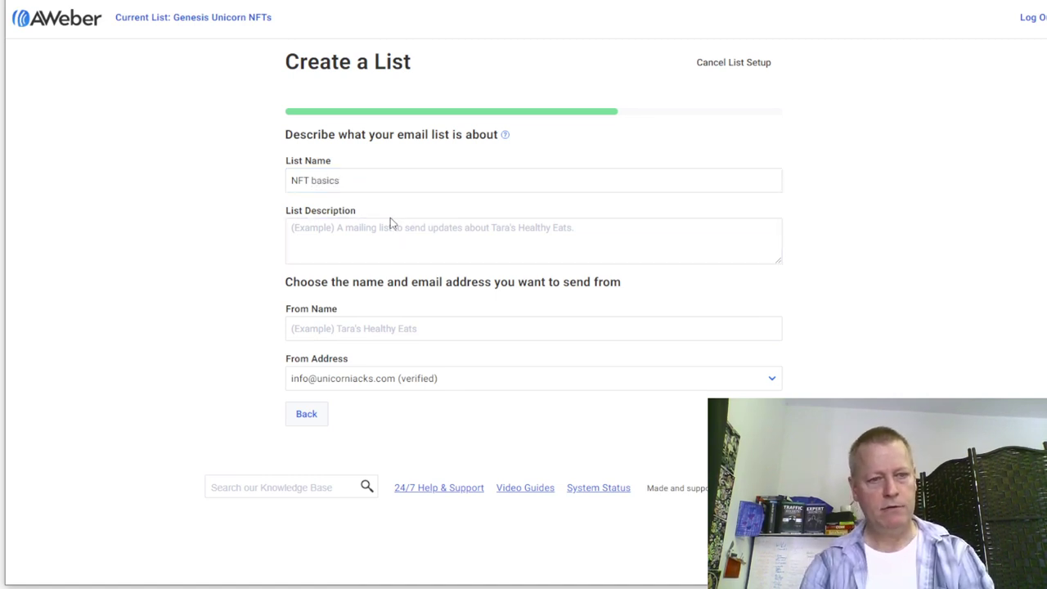
{"action": "left_click", "coordinate": [392, 228]}
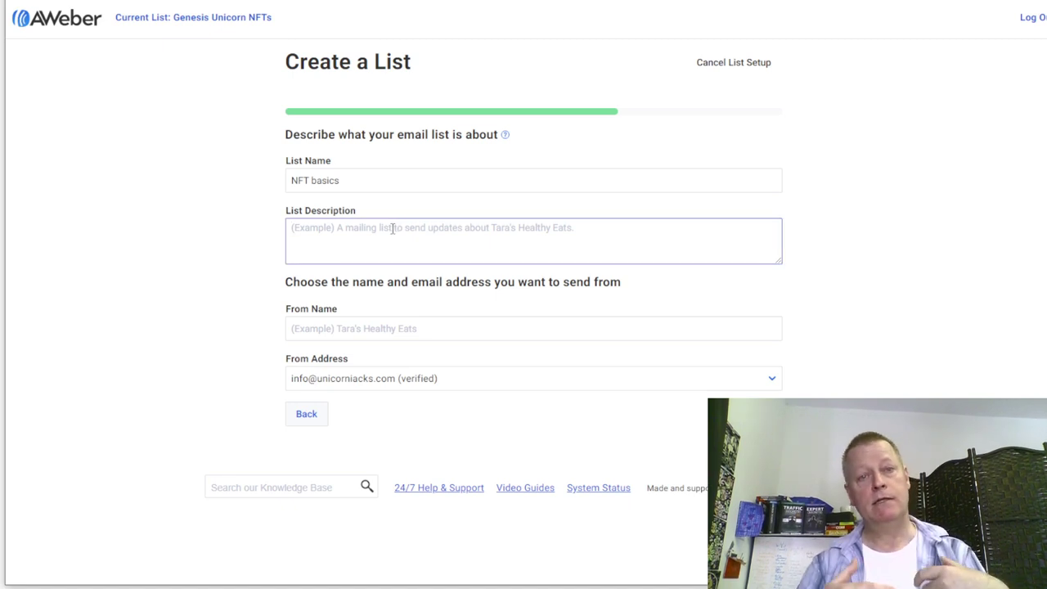
{"action": "type", "text": "Lean"}
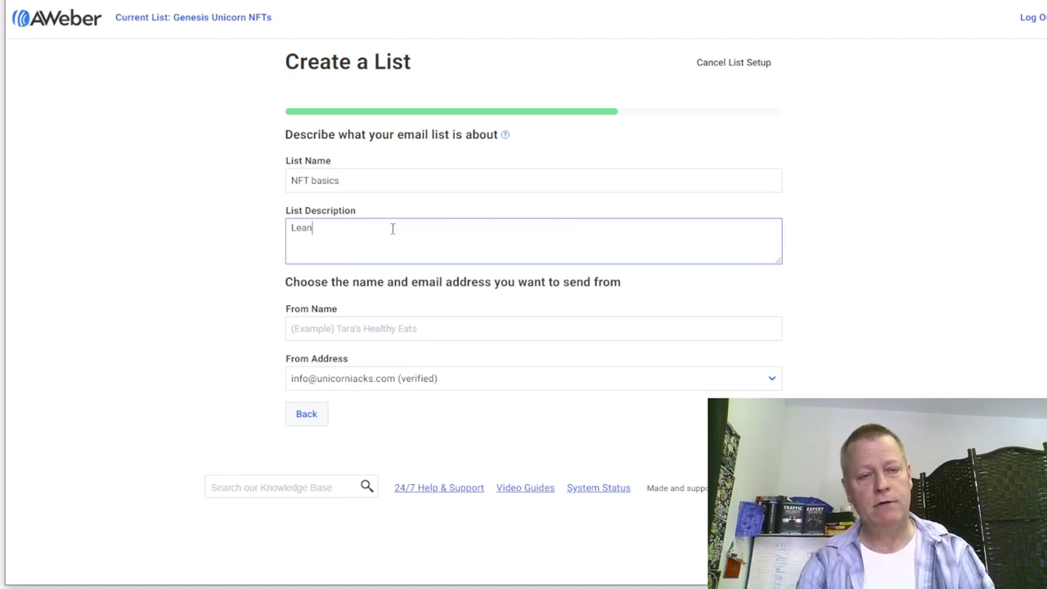
{"action": "type", "text": " the basics of NFTs and how to"}
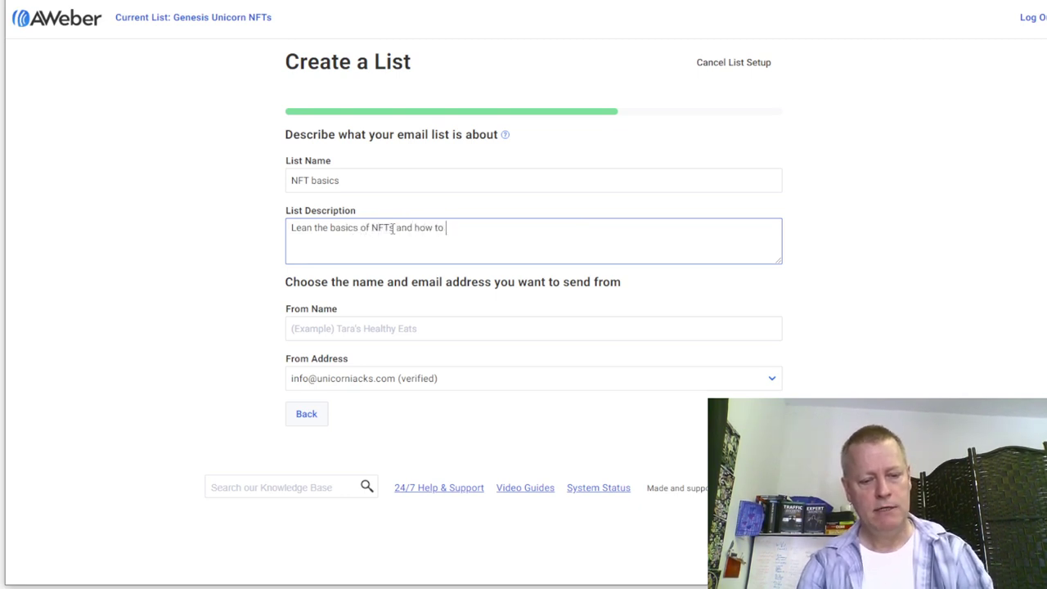
{"action": "type", "text": " buy your first NFT"}
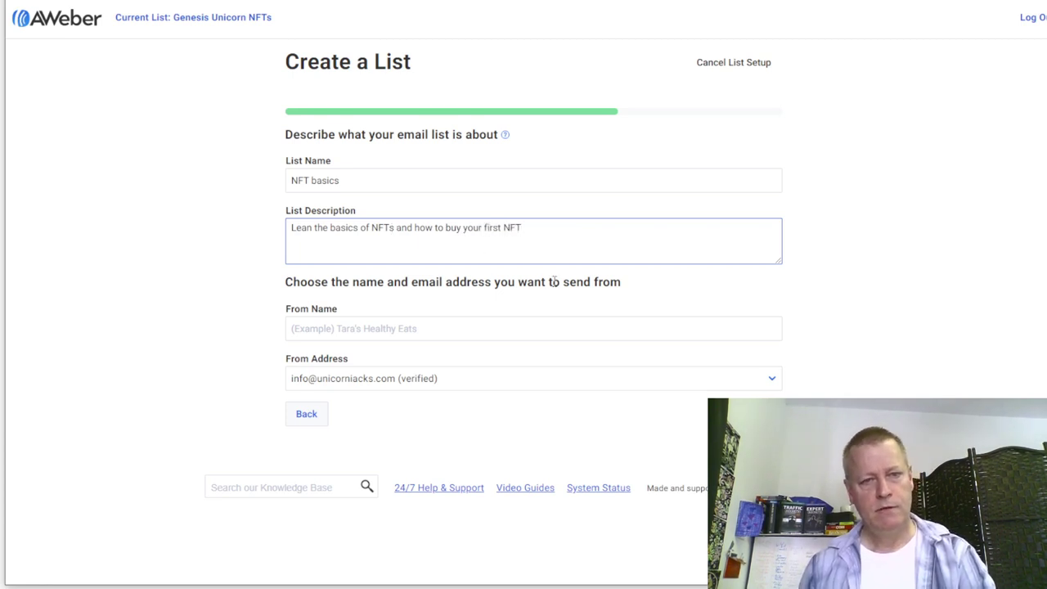
- Set the list's From Name to 'The Niacks'
{"action": "key", "text": "Tab"}
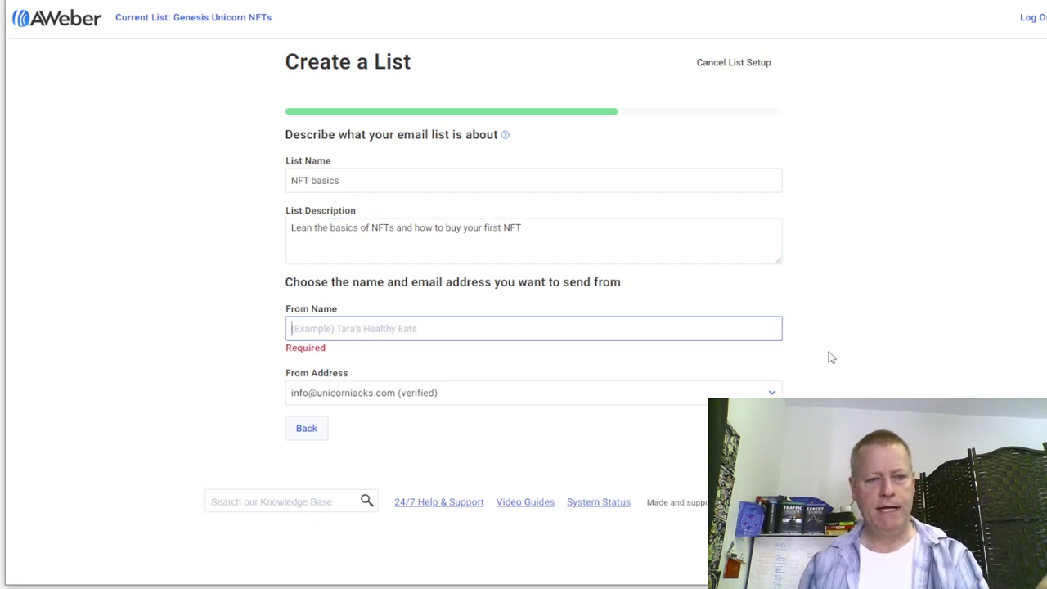
{"action": "type", "text": "info"}
{"action": "key", "text": "BackSpace"}
{"action": "type", "text": "The "}
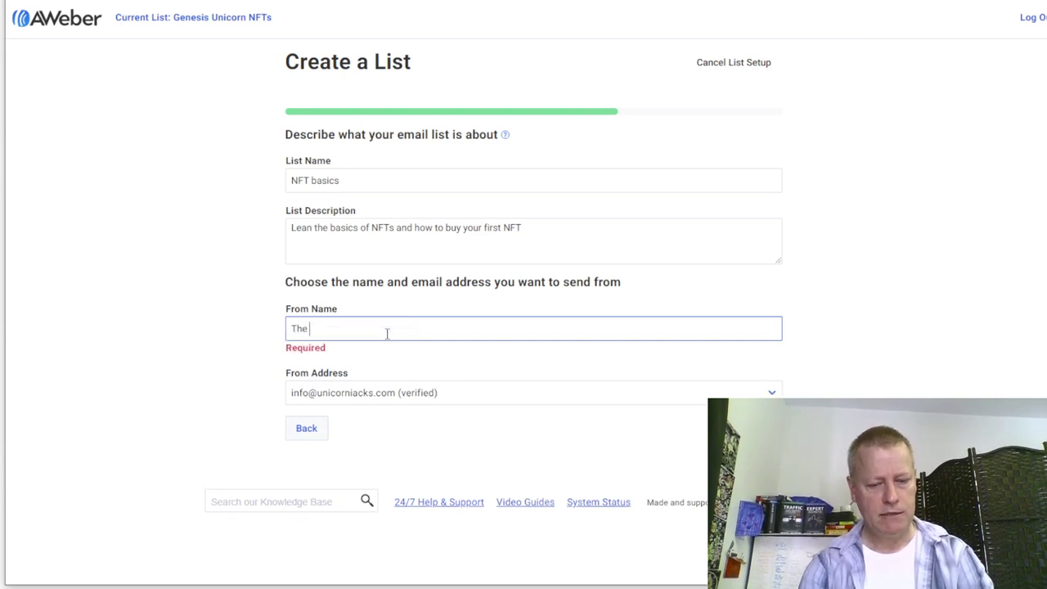
{"action": "type", "text": "Nic"}
{"action": "key", "text": "BackSpace"}
{"action": "type", "text": "cks"}
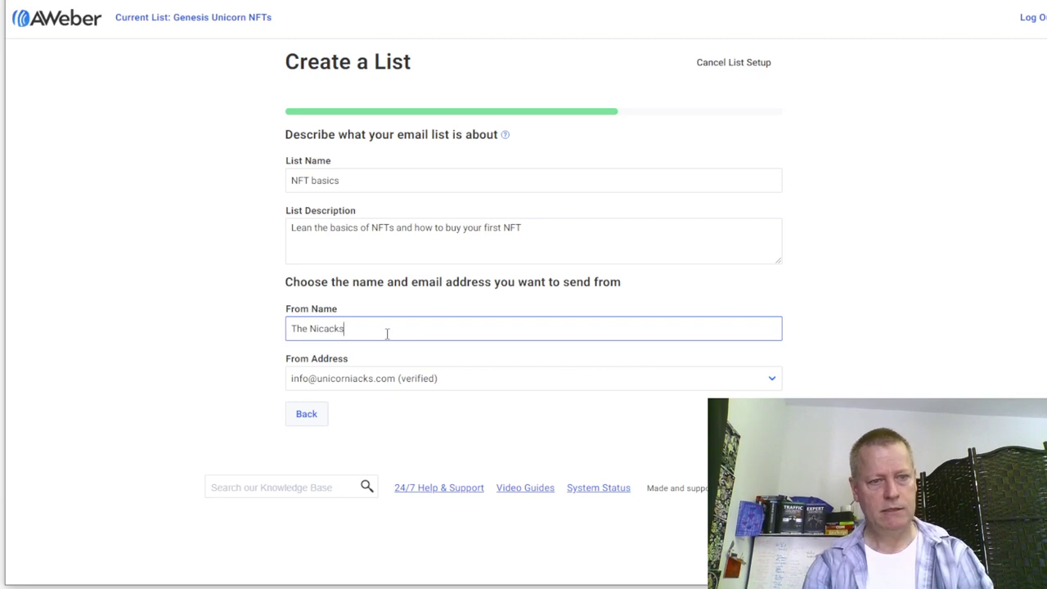
{"action": "key", "text": "BackSpace"}
{"action": "key", "text": "BackSpace"}
{"action": "key", "text": "BackSpace"}
{"action": "key", "text": "BackSpace"}
{"action": "type", "text": "acks"}
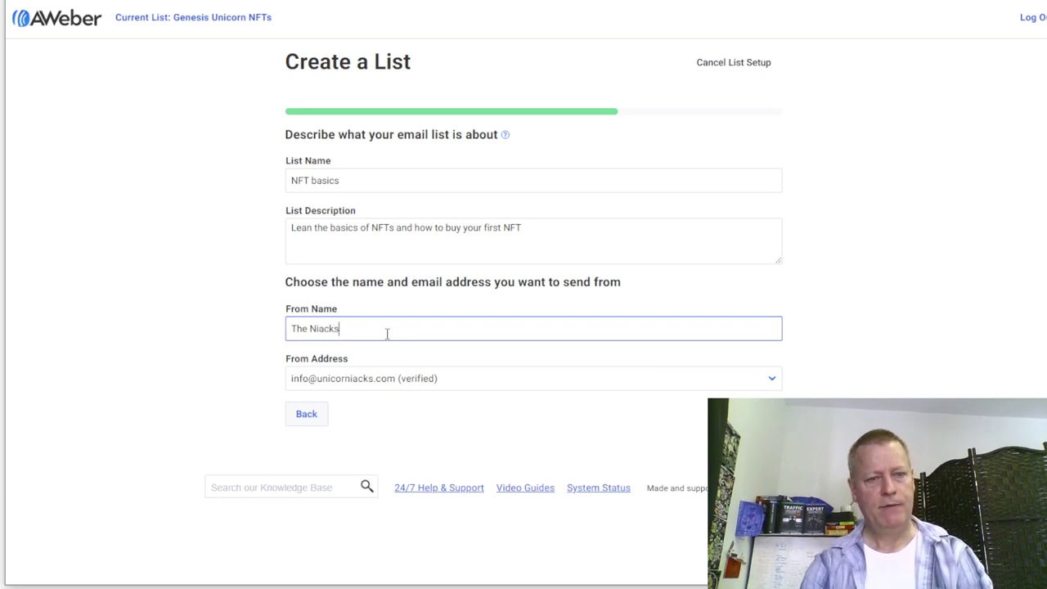
{"action": "left_click", "coordinate": [364, 380]}
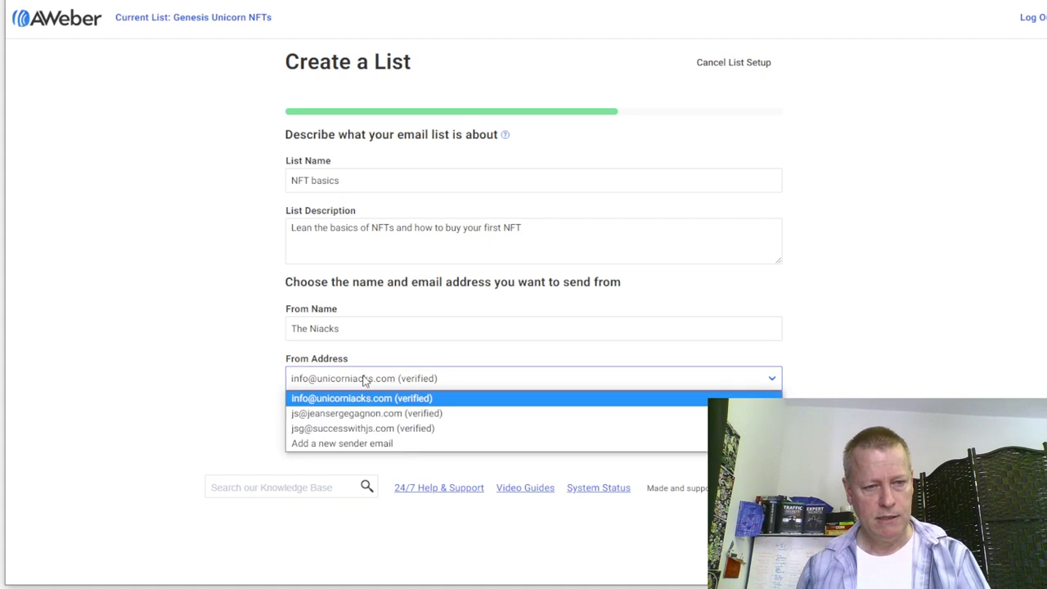
- Add the company's info address as a new sender email and send its verification request
{"action": "left_click", "coordinate": [364, 443]}
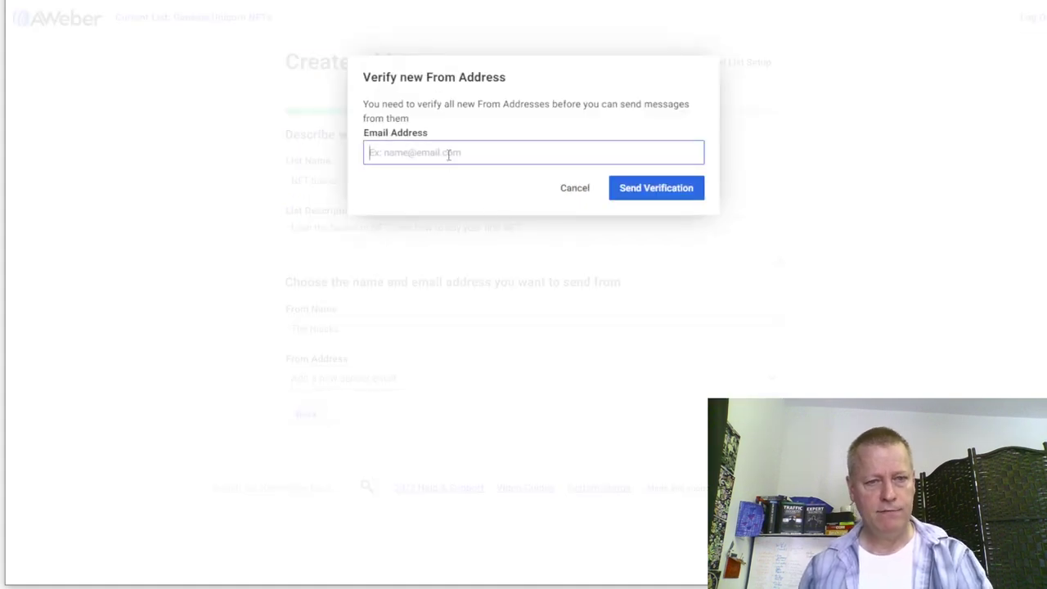
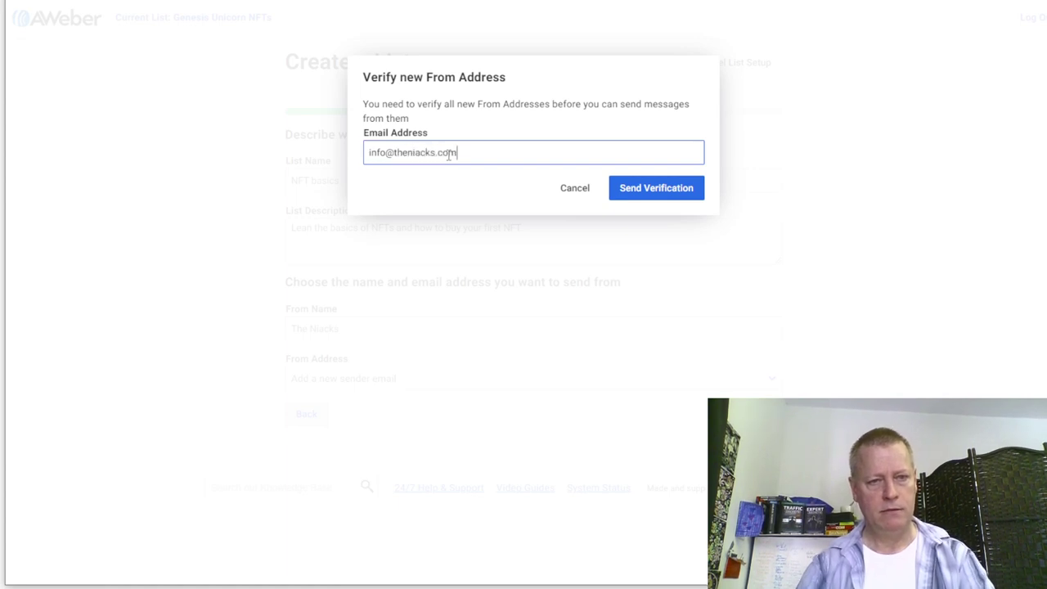
{"action": "left_click", "coordinate": [667, 196]}
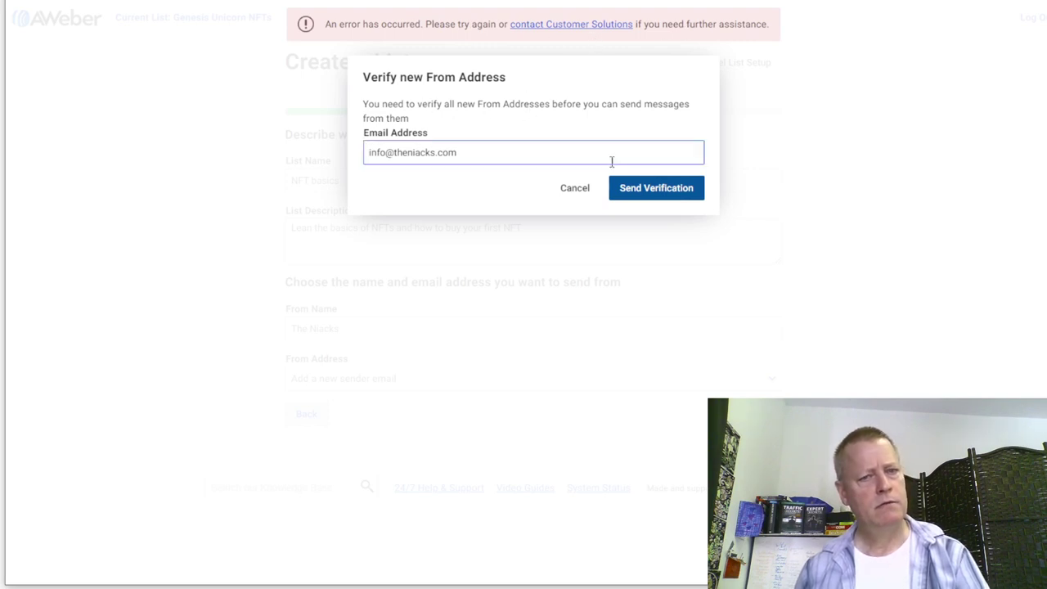
{"action": "left_click", "coordinate": [691, 197]}
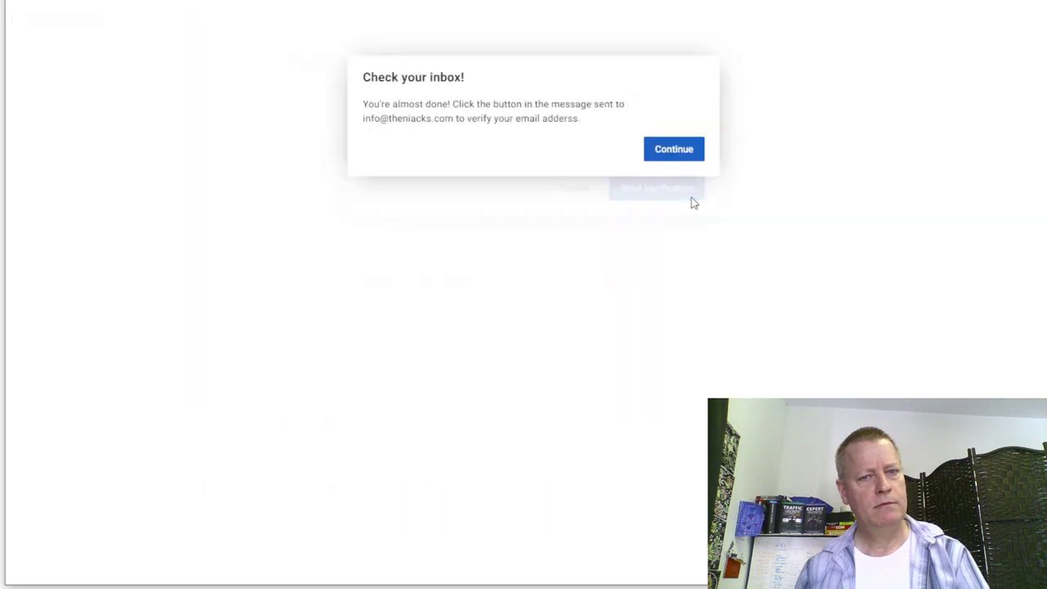
{"action": "left_click", "coordinate": [678, 151]}
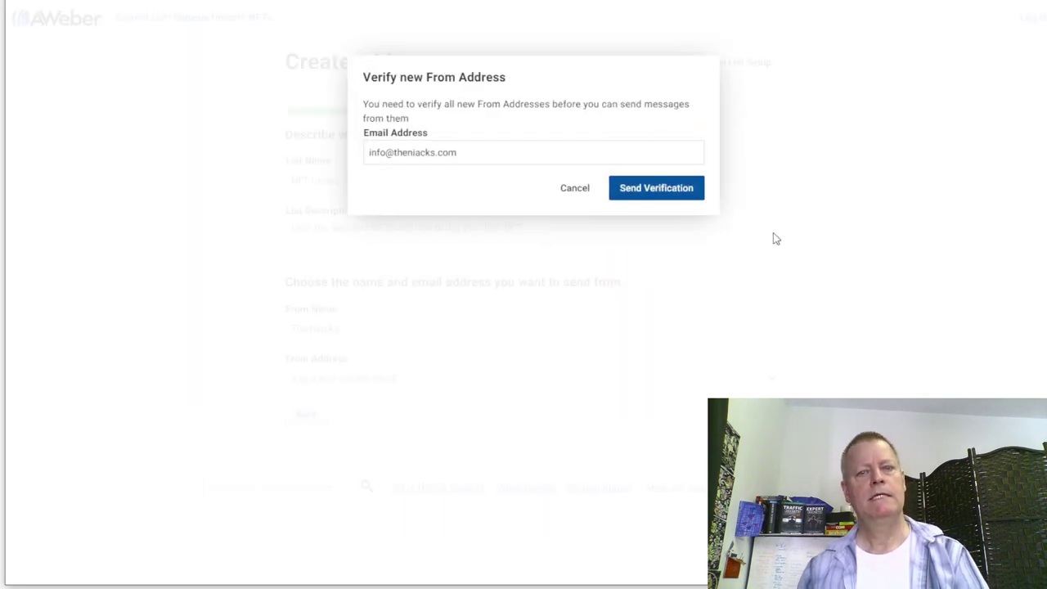
{"action": "left_click", "coordinate": [575, 189]}
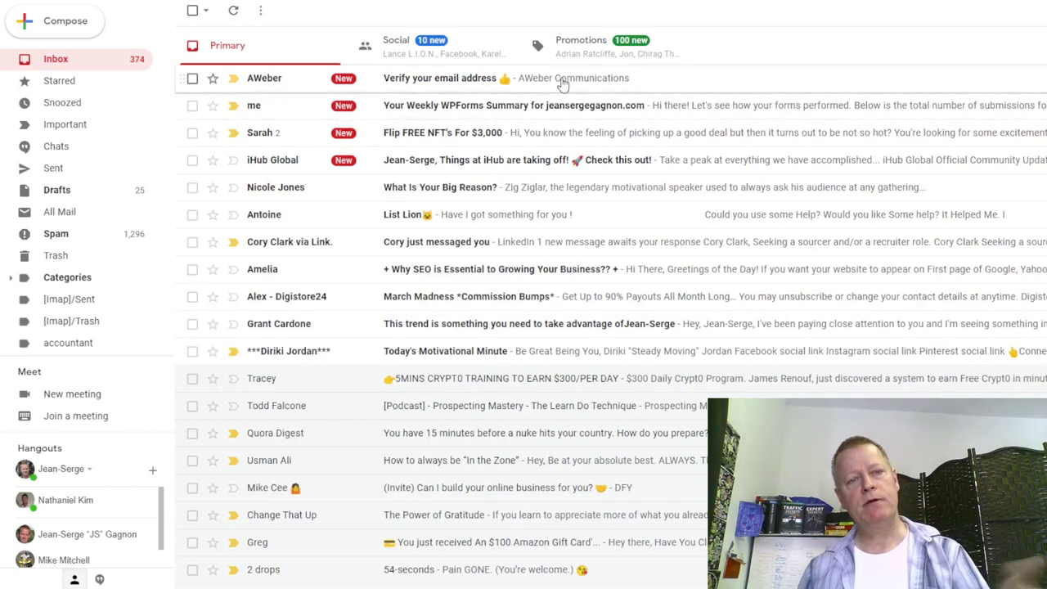
- Confirm the new sender address through AWeber's Gmail verification link, then return to AWeber
{"action": "left_click", "coordinate": [666, 80]}
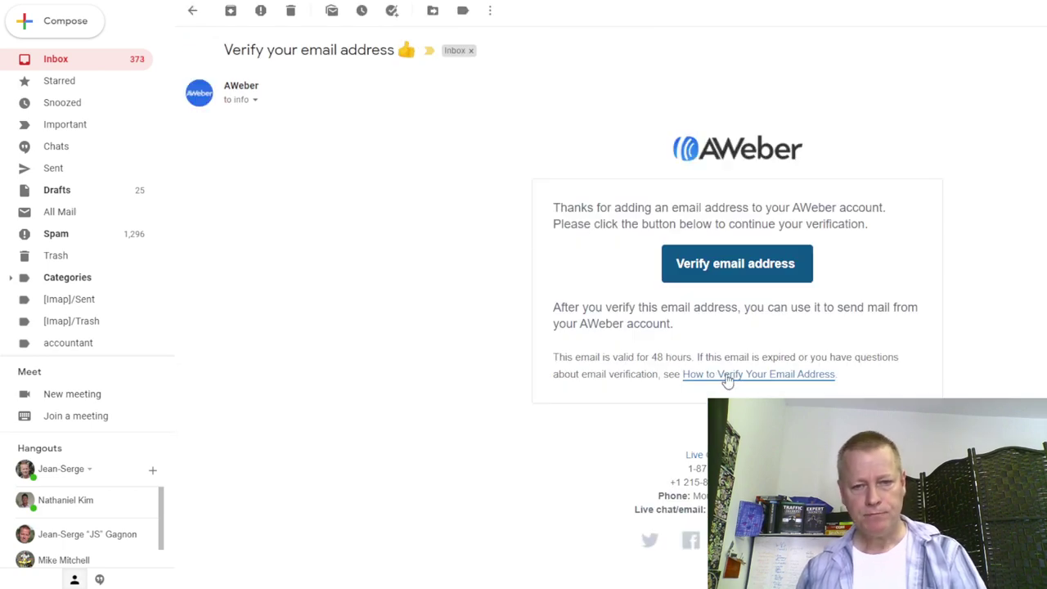
{"action": "left_click", "coordinate": [255, 100]}
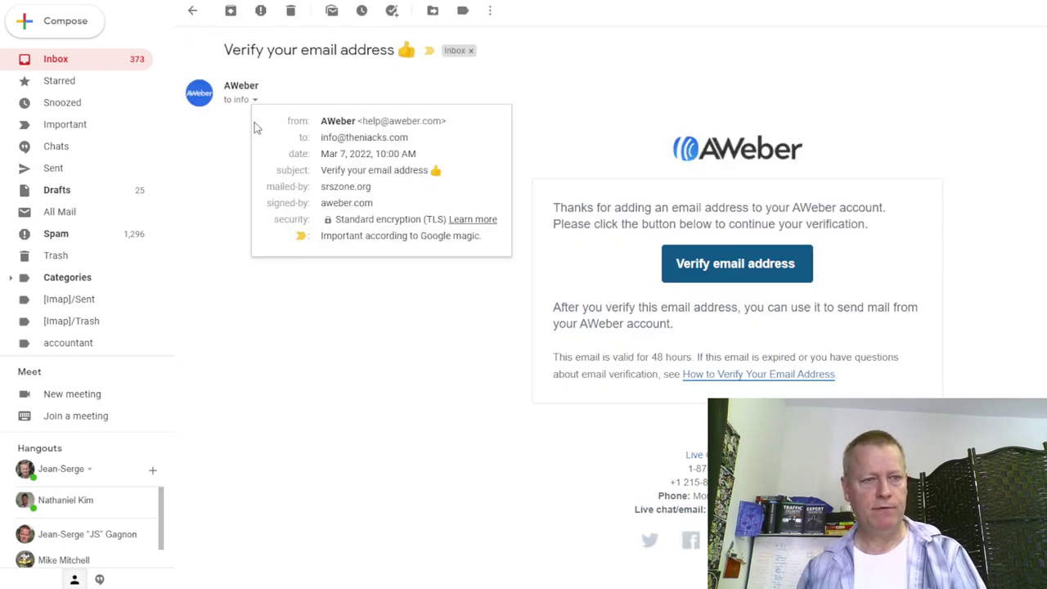
{"action": "left_click", "coordinate": [435, 379]}
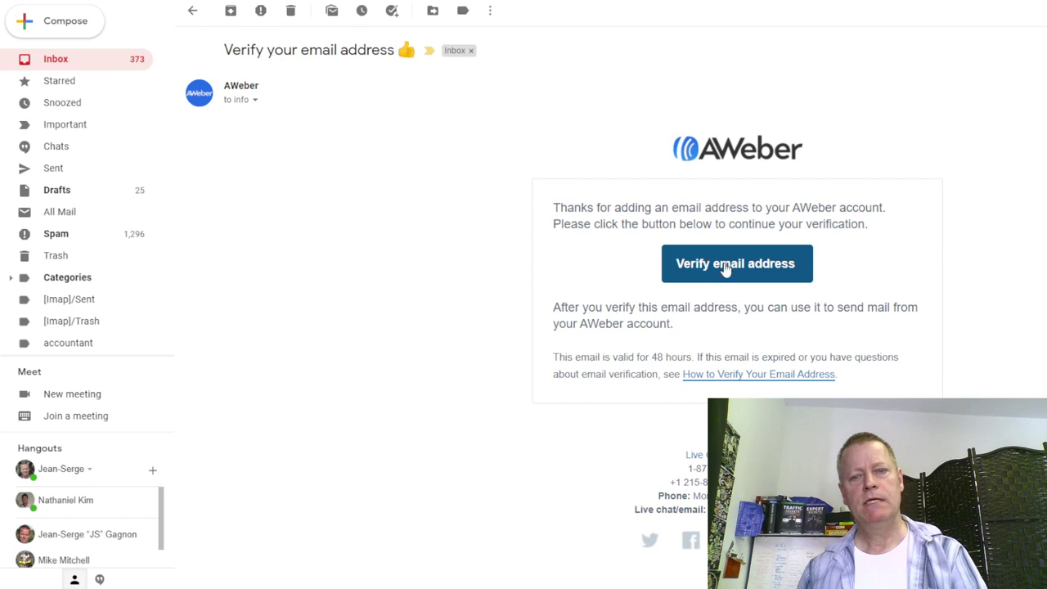
{"action": "left_click", "coordinate": [733, 265]}
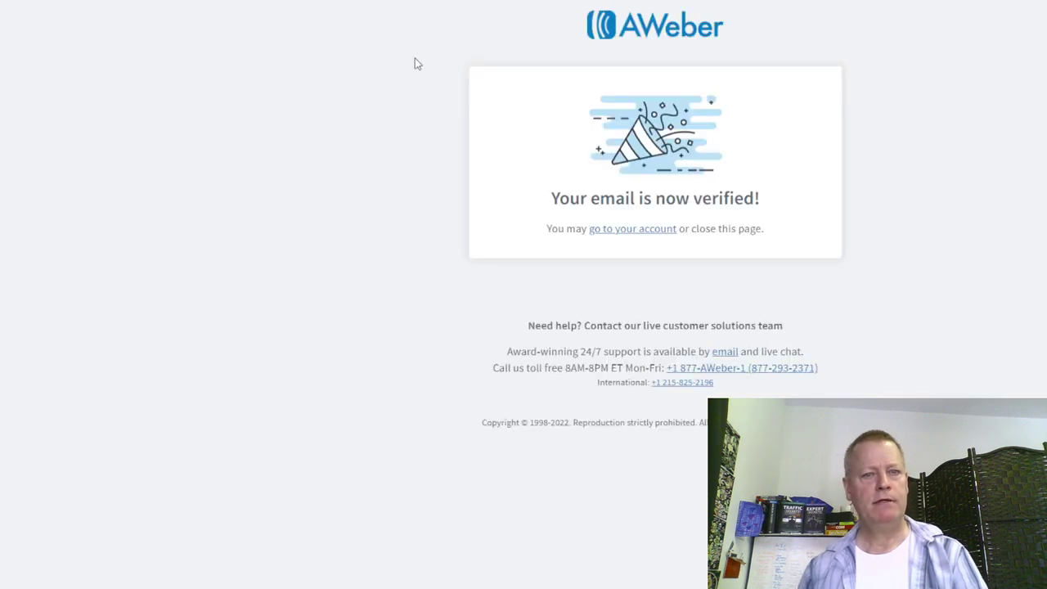
{"action": "key", "text": "ctrl+w"}
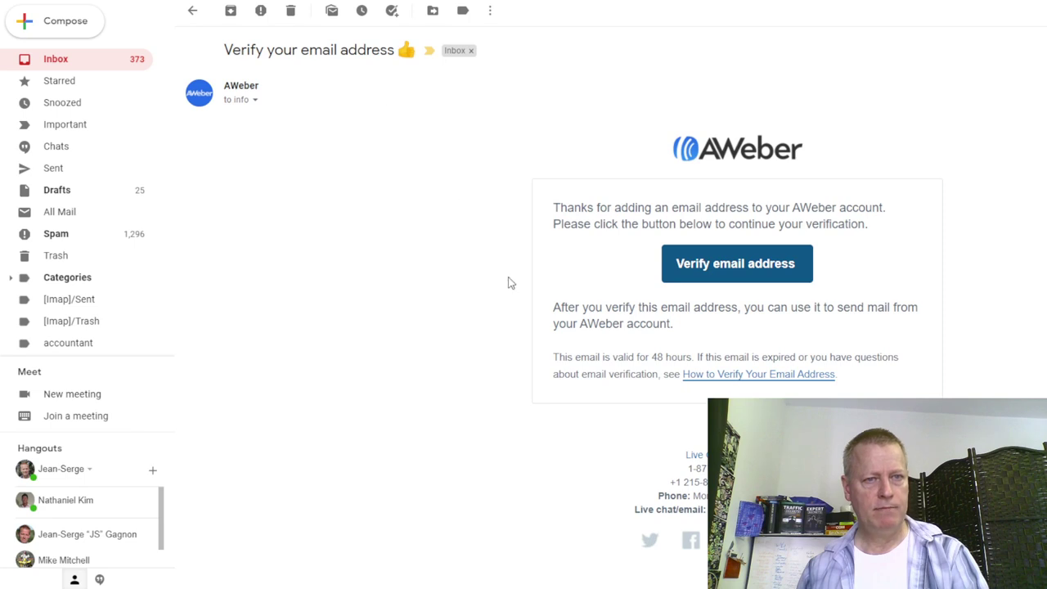
{"action": "key", "text": "alt+Tab"}
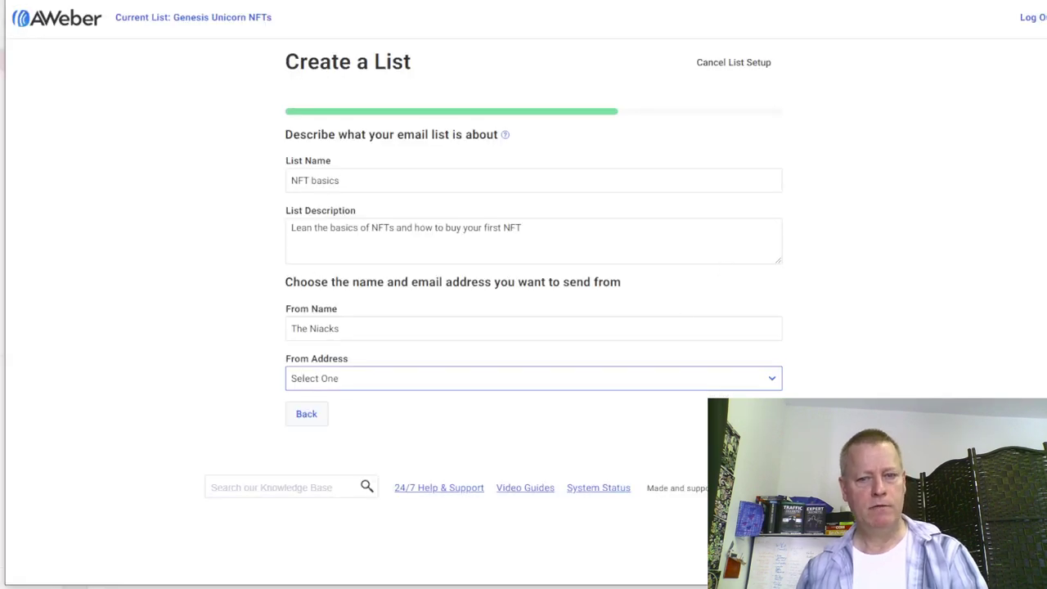
- Choose an already verified From Address for the list and continue
{"action": "left_click", "coordinate": [525, 390]}
{"action": "left_click", "coordinate": [517, 391]}
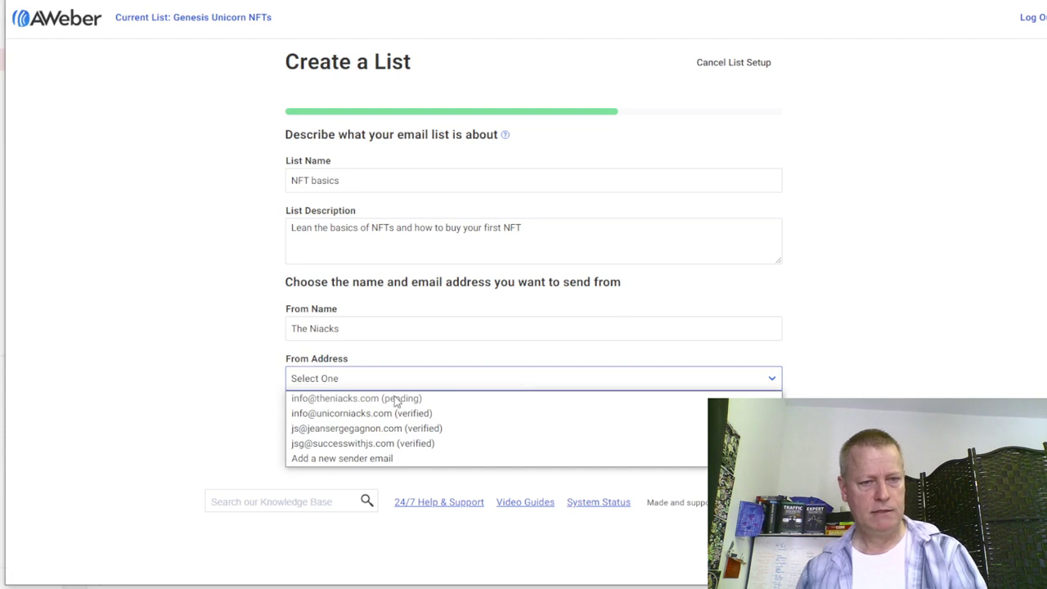
{"action": "left_click", "coordinate": [211, 397]}
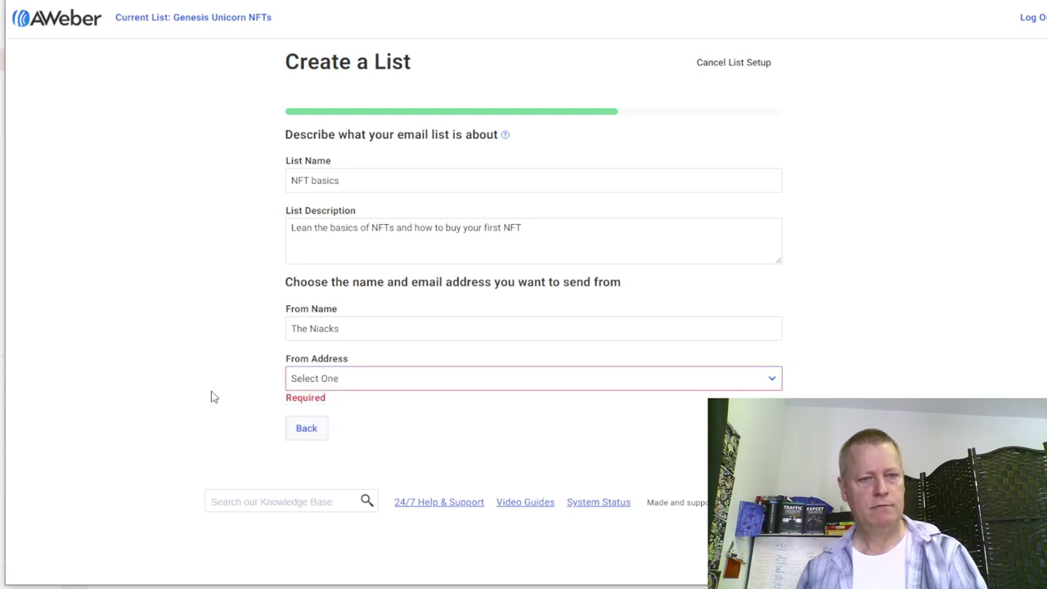
{"action": "left_click", "coordinate": [401, 384]}
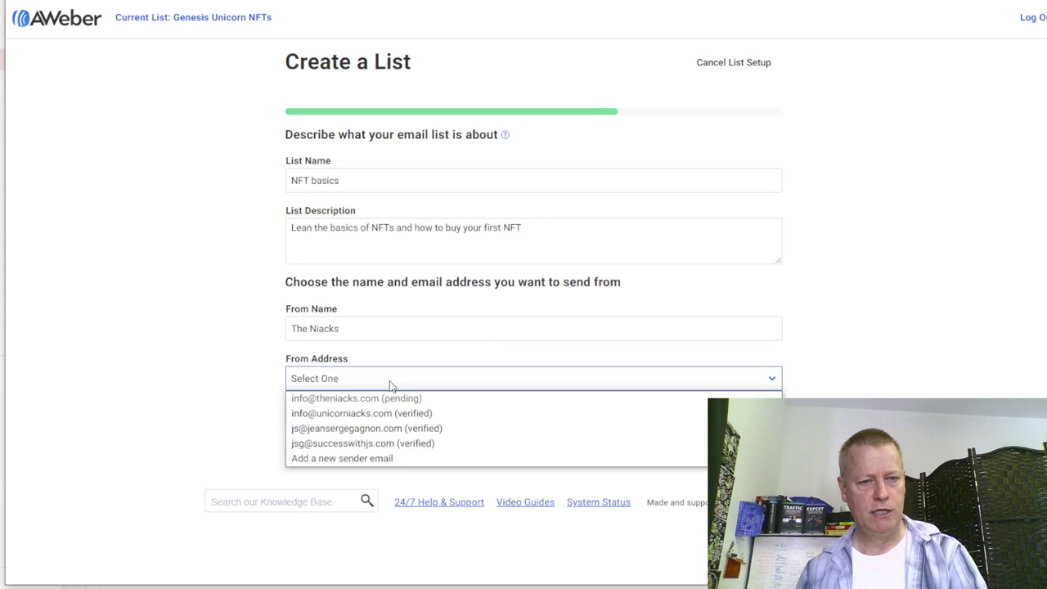
{"action": "left_click", "coordinate": [360, 416]}
{"action": "left_click", "coordinate": [740, 428]}
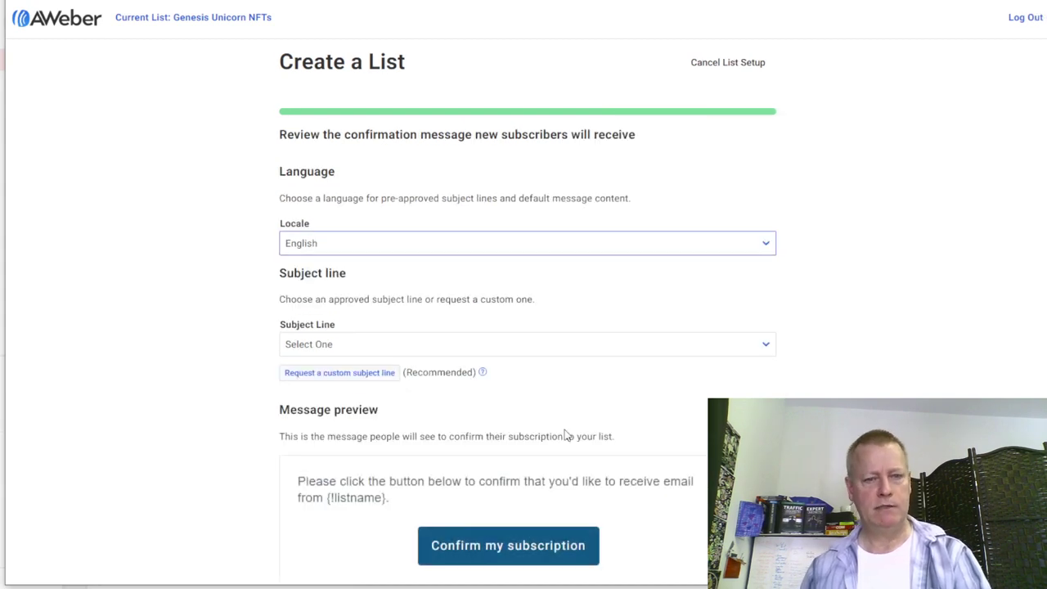
- Pick the 'Response Required' confirmation subject line and proceed to the dashboard
{"action": "left_click", "coordinate": [400, 352]}
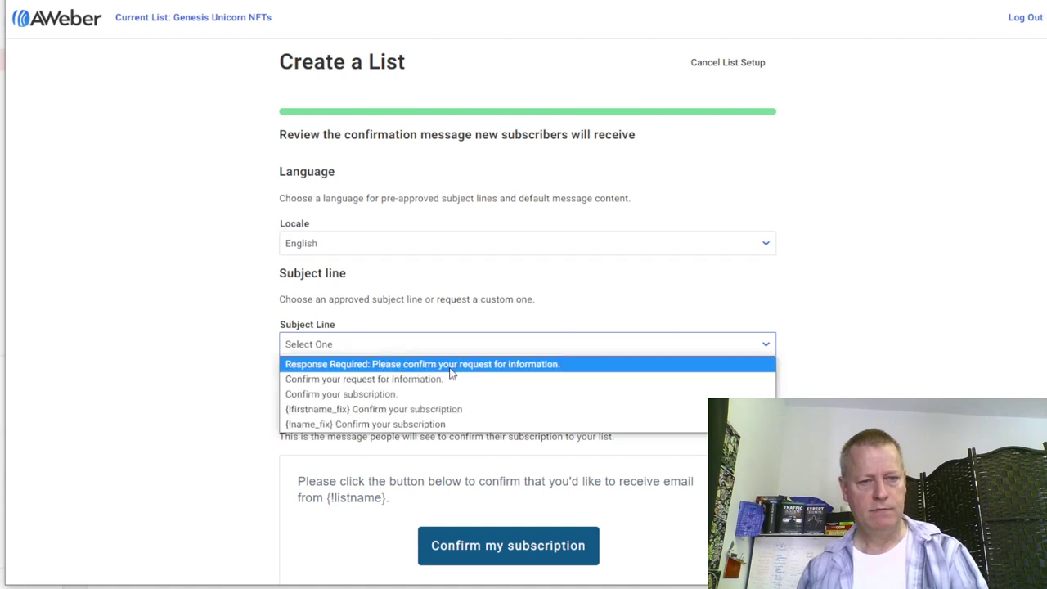
{"action": "left_click", "coordinate": [499, 364]}
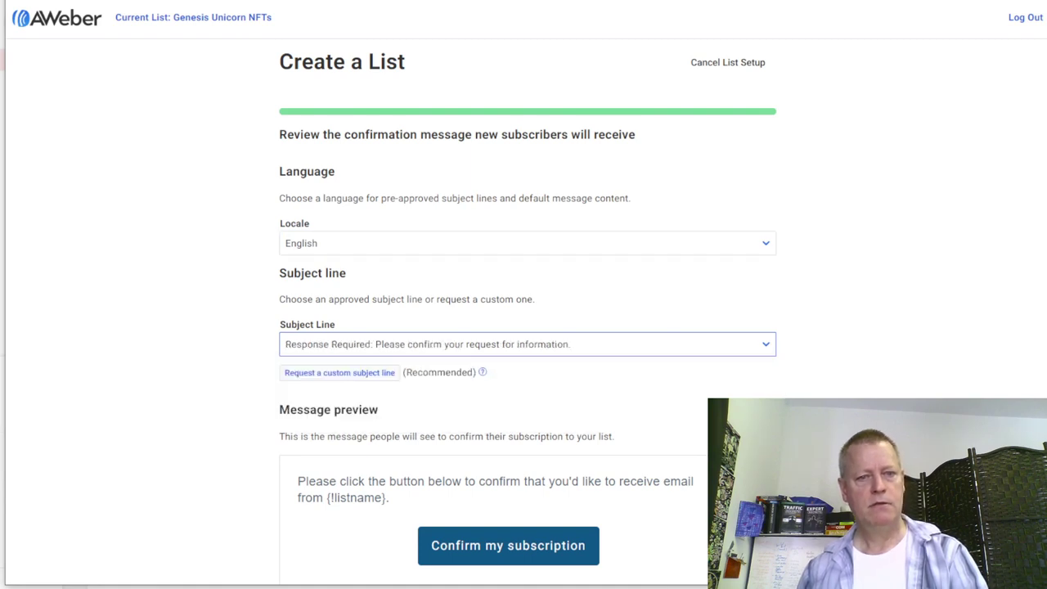
{"action": "scroll", "coordinate": [463, 367], "scroll_direction": "down", "scroll_amount": 3}
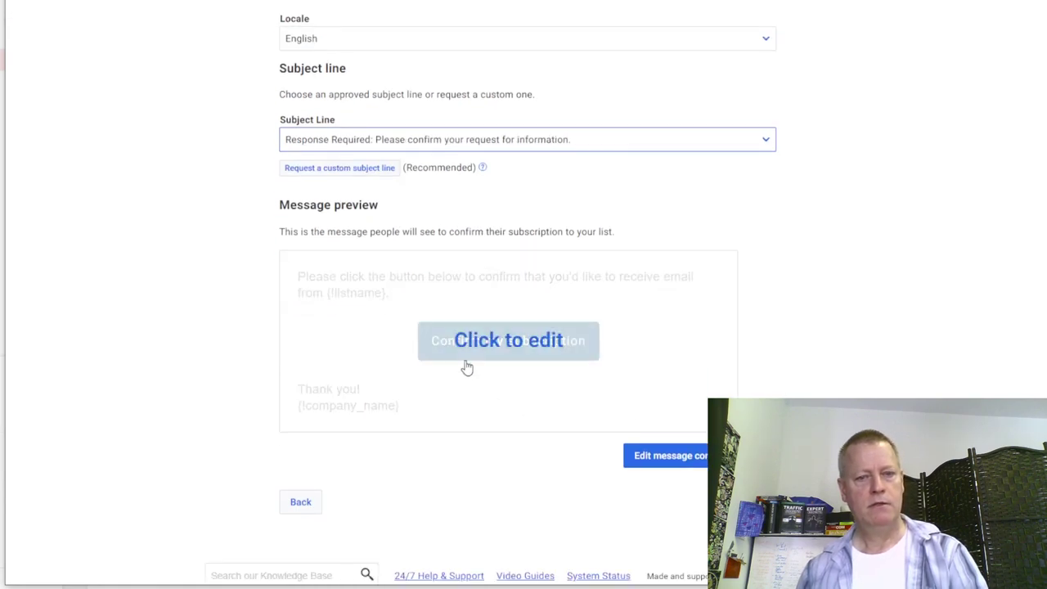
{"action": "left_click", "coordinate": [666, 456]}
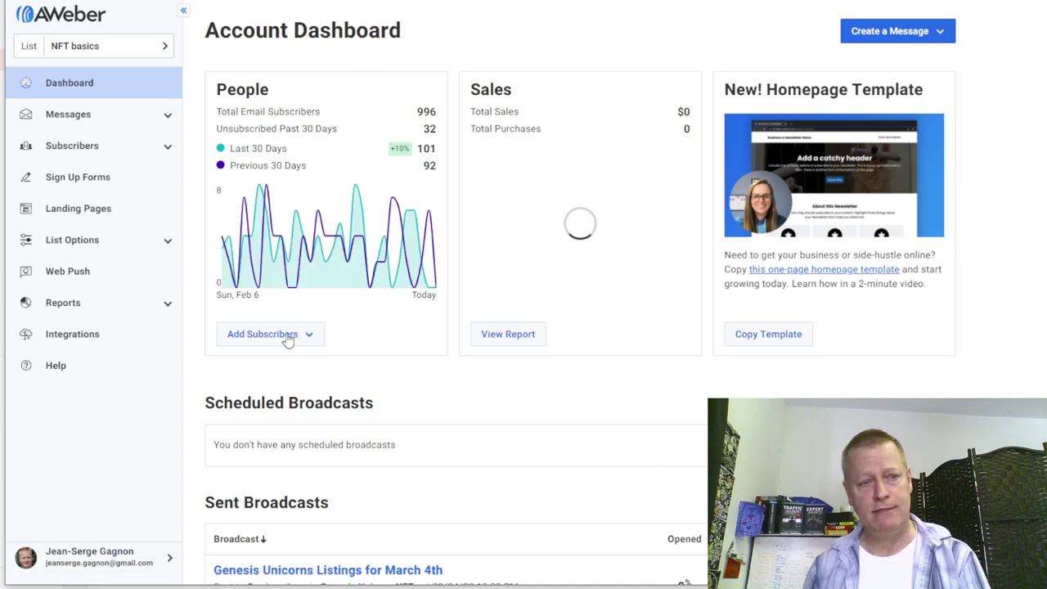
- Set the NFT basics list's From Address to the business sender and save the settings
{"action": "left_click", "coordinate": [148, 49]}
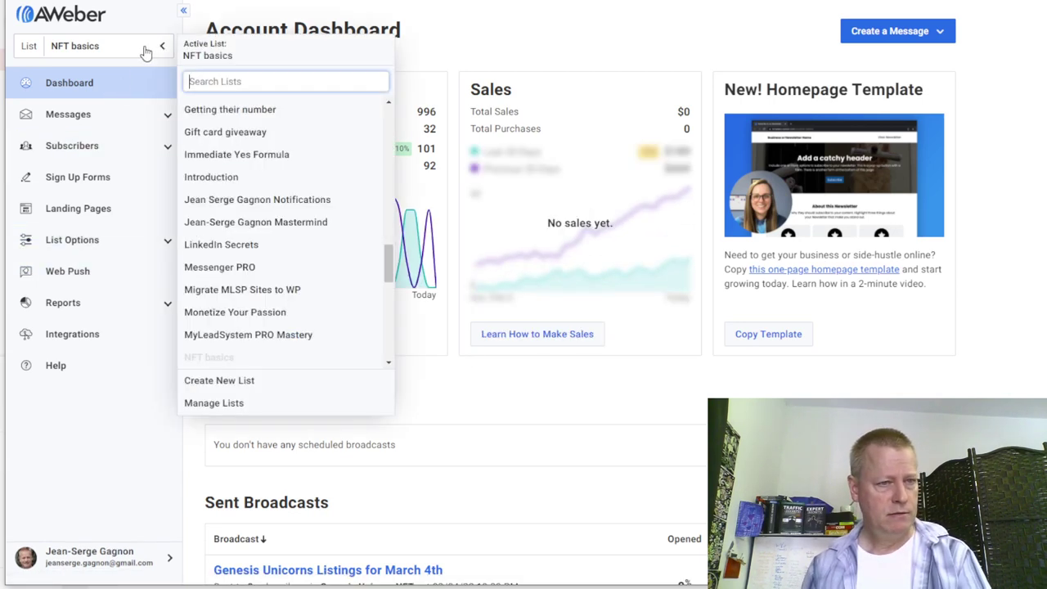
{"action": "left_click", "coordinate": [263, 412]}
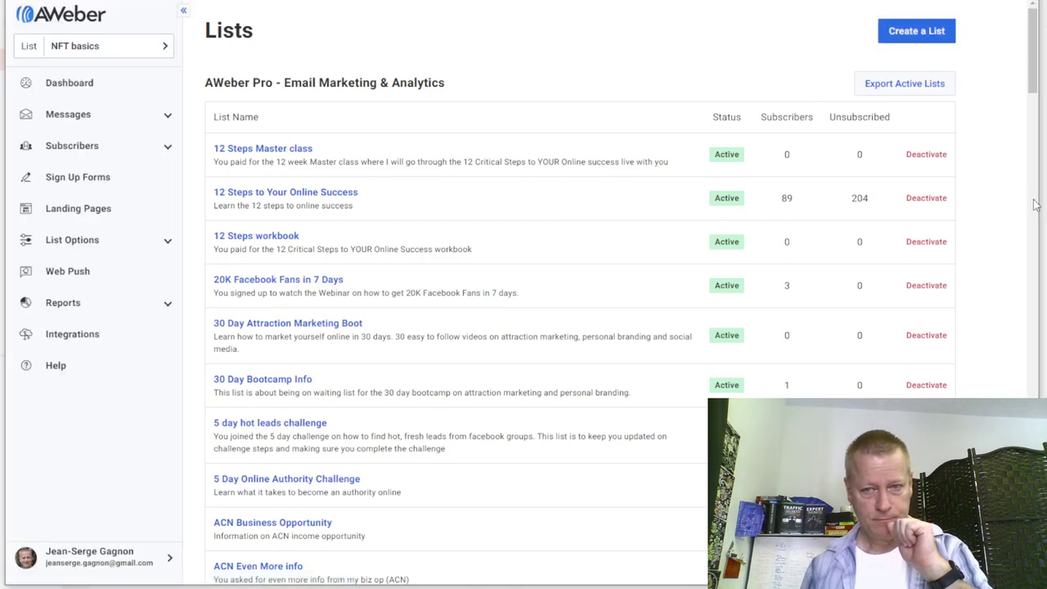
{"action": "left_click_drag", "start_coordinate": [1032, 49], "coordinate": [1015, 326]}
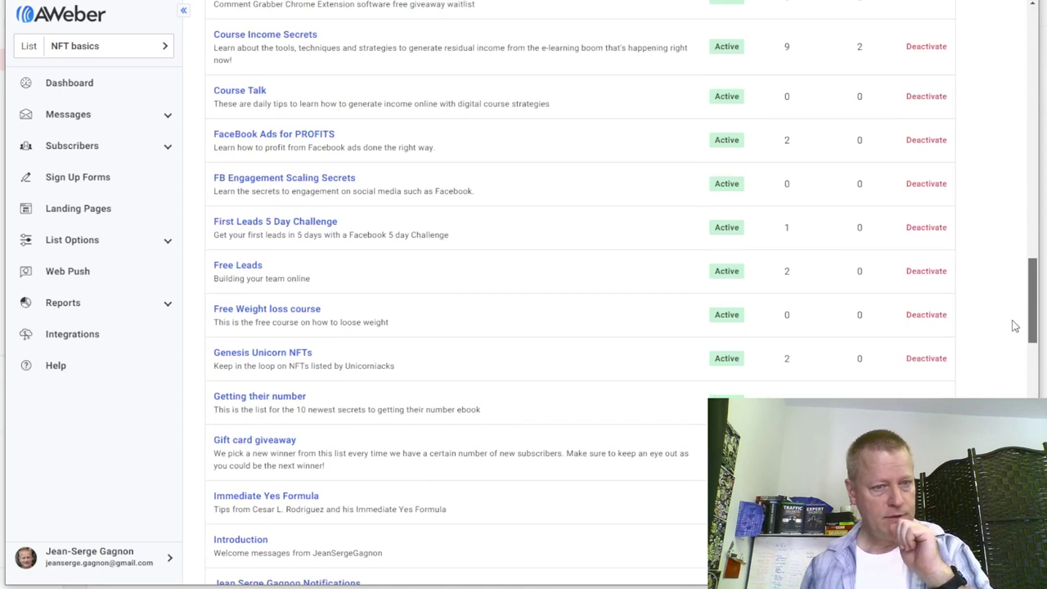
{"action": "scroll", "coordinate": [1005, 374], "scroll_direction": "down", "scroll_amount": 7}
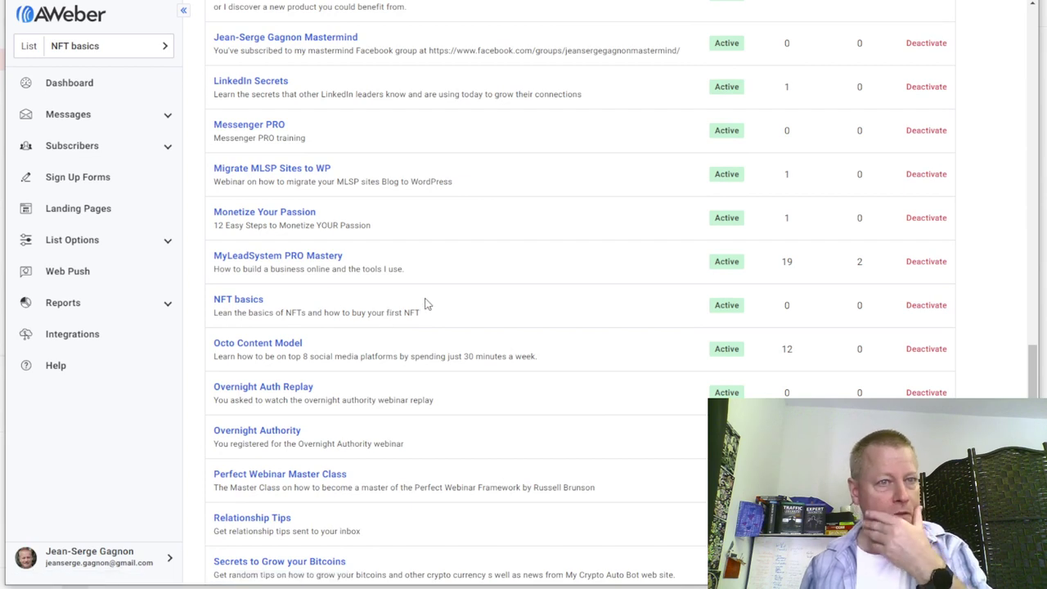
{"action": "left_click", "coordinate": [246, 305]}
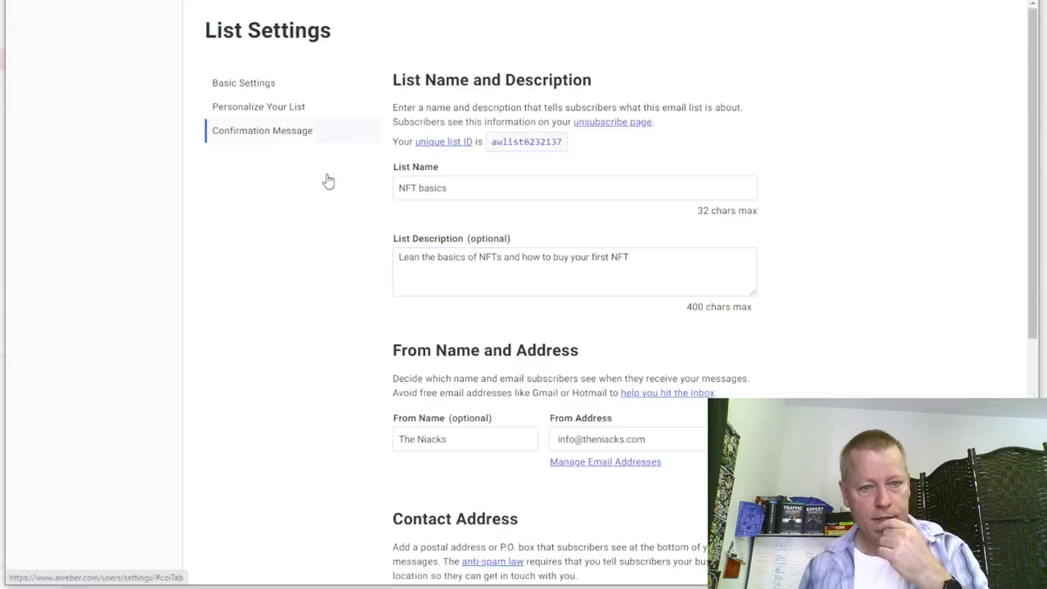
{"action": "scroll", "coordinate": [330, 348], "scroll_direction": "down", "scroll_amount": 3}
{"action": "left_click", "coordinate": [623, 174]}
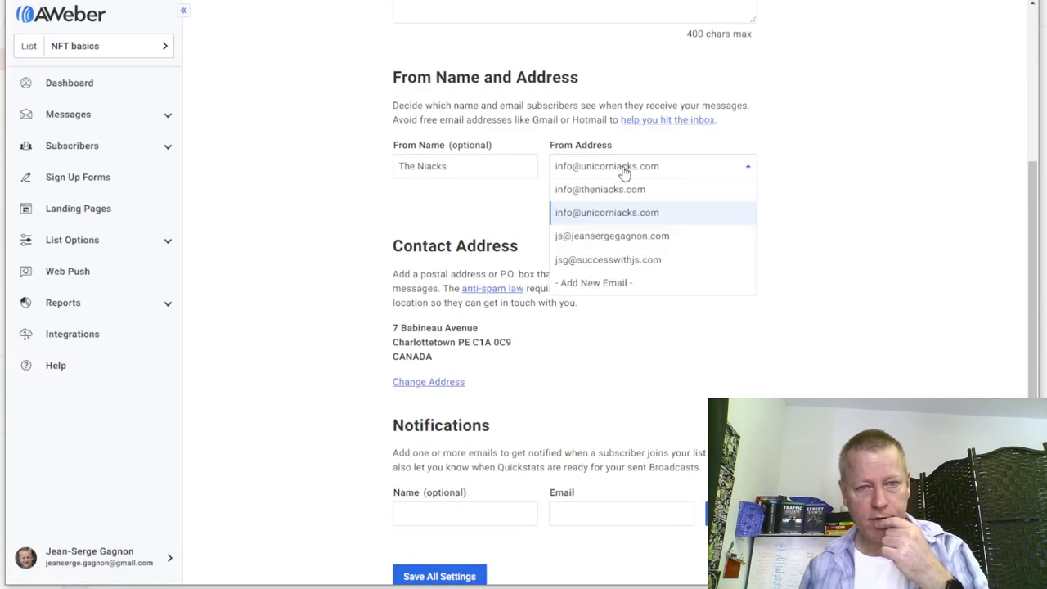
{"action": "left_click", "coordinate": [619, 190]}
{"action": "left_click", "coordinate": [440, 575]}
- Add a notification recipient with the business name and e-mail, then save all settings
{"action": "left_click", "coordinate": [431, 515]}
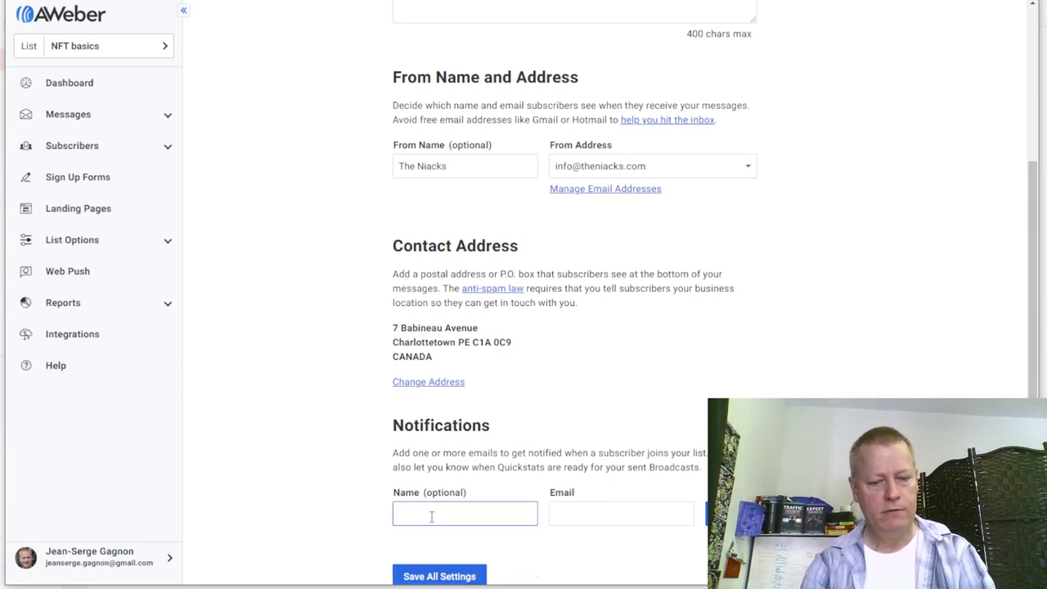
{"action": "key", "text": "Tab"}
{"action": "key", "text": "shift+Tab"}
{"action": "type", "text": "Niac"}
{"action": "key", "text": "Tab"}
{"action": "left_click", "coordinate": [605, 521]}
{"action": "left_click", "coordinate": [710, 513]}
{"action": "scroll", "coordinate": [401, 491], "scroll_direction": "down", "scroll_amount": 3}
{"action": "left_click", "coordinate": [421, 472]}
{"action": "scroll", "coordinate": [299, 254], "scroll_direction": "up", "scroll_amount": 6}
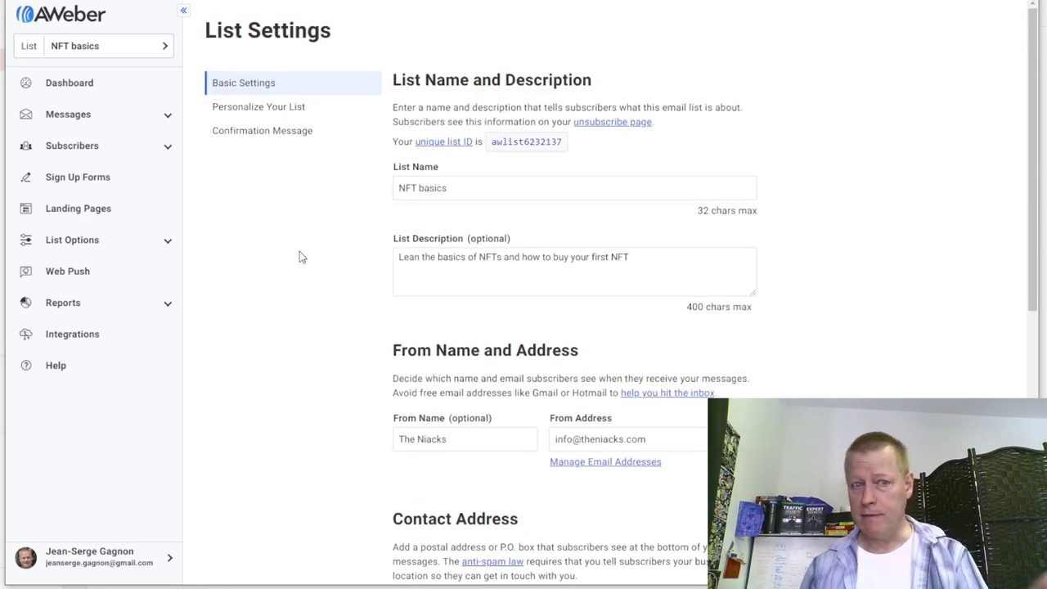
{"action": "scroll", "coordinate": [519, 401], "scroll_direction": "down", "scroll_amount": 4}
{"action": "scroll", "coordinate": [518, 398], "scroll_direction": "down", "scroll_amount": 2}
{"action": "scroll", "coordinate": [516, 401], "scroll_direction": "up", "scroll_amount": 6}
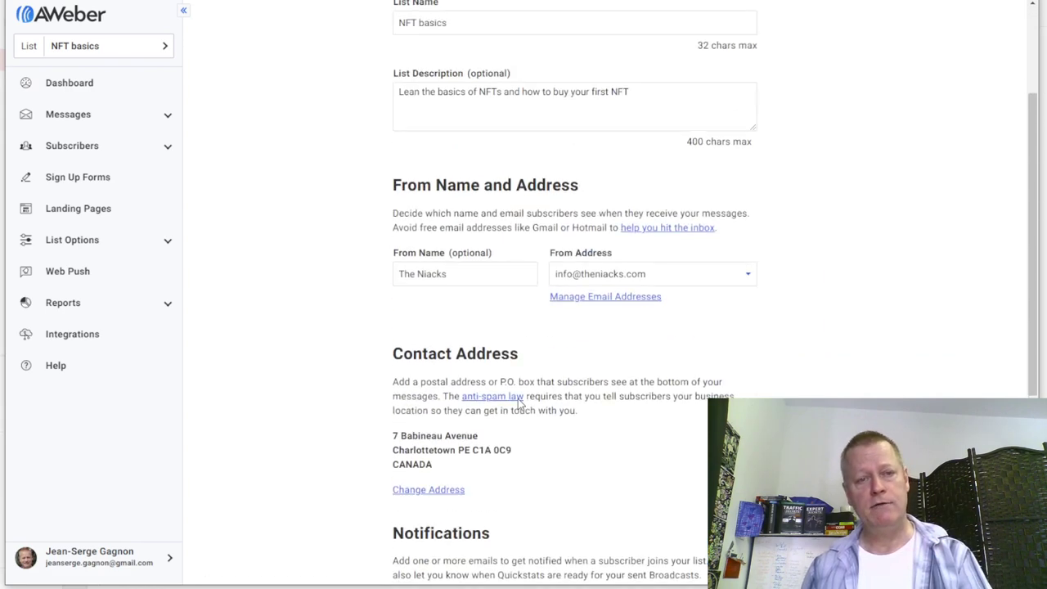
- Go to Messages > Campaigns for the NFT basics list
{"action": "left_click", "coordinate": [118, 115]}
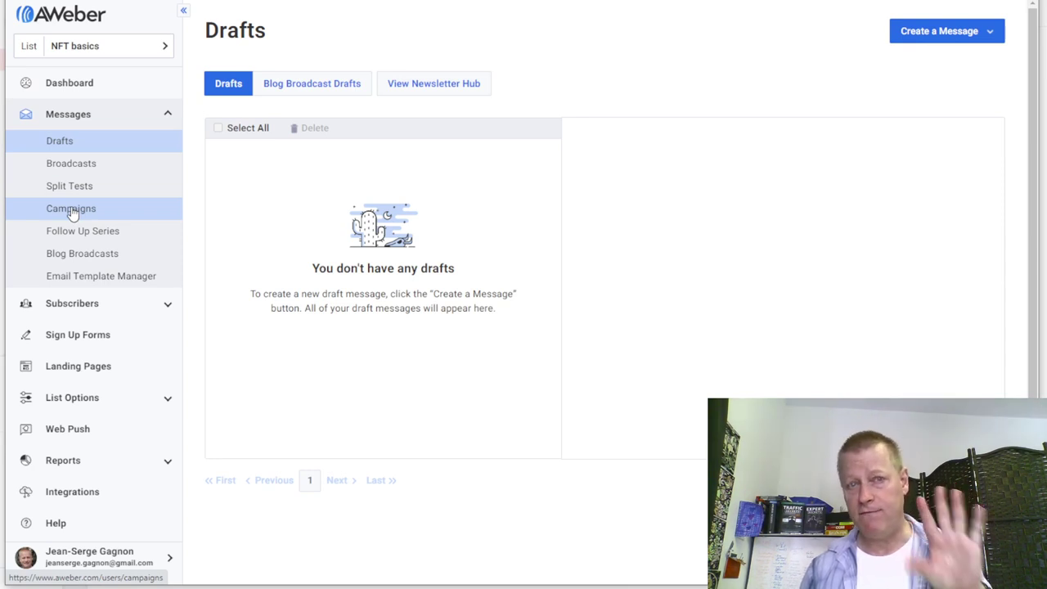
{"action": "left_click", "coordinate": [72, 211]}
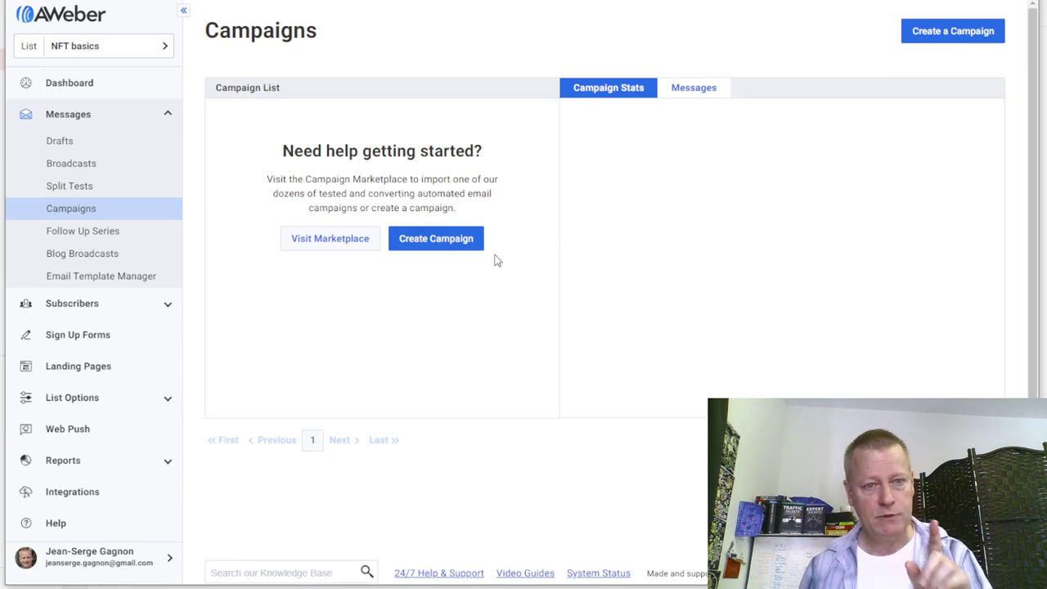
- Create a blank 'Welcome' campaign triggered On Subscribe, followed by a Send a Message step
{"action": "left_click", "coordinate": [455, 247]}
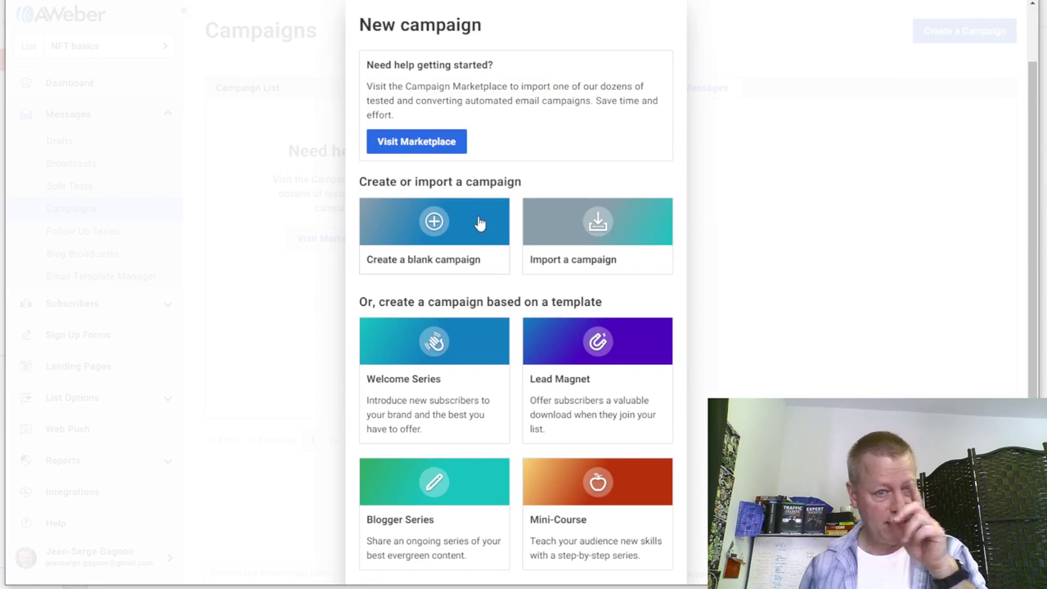
{"action": "left_click", "coordinate": [479, 221]}
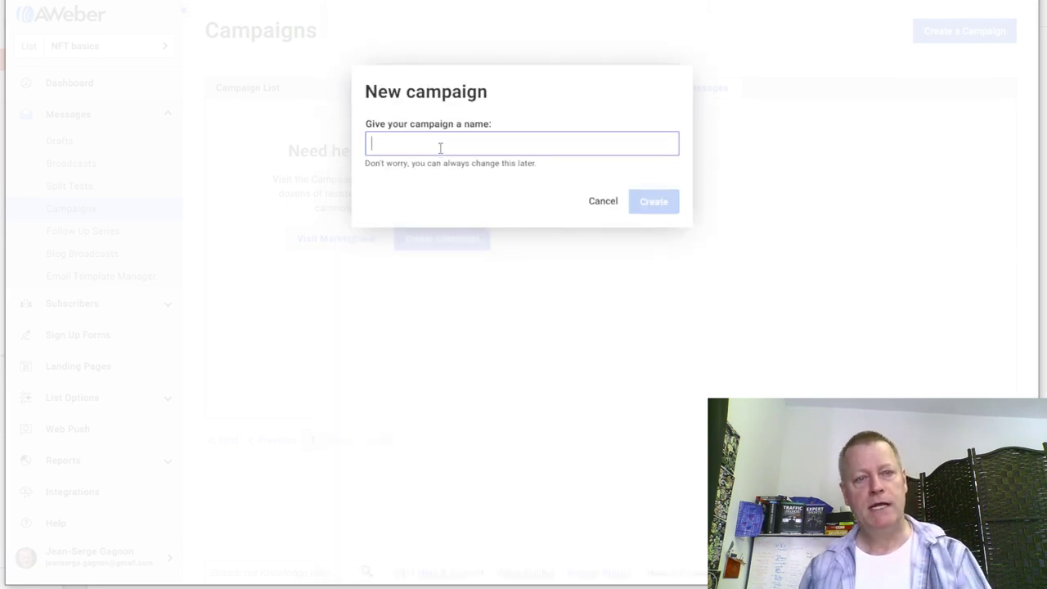
{"action": "type", "text": "Welcome"}
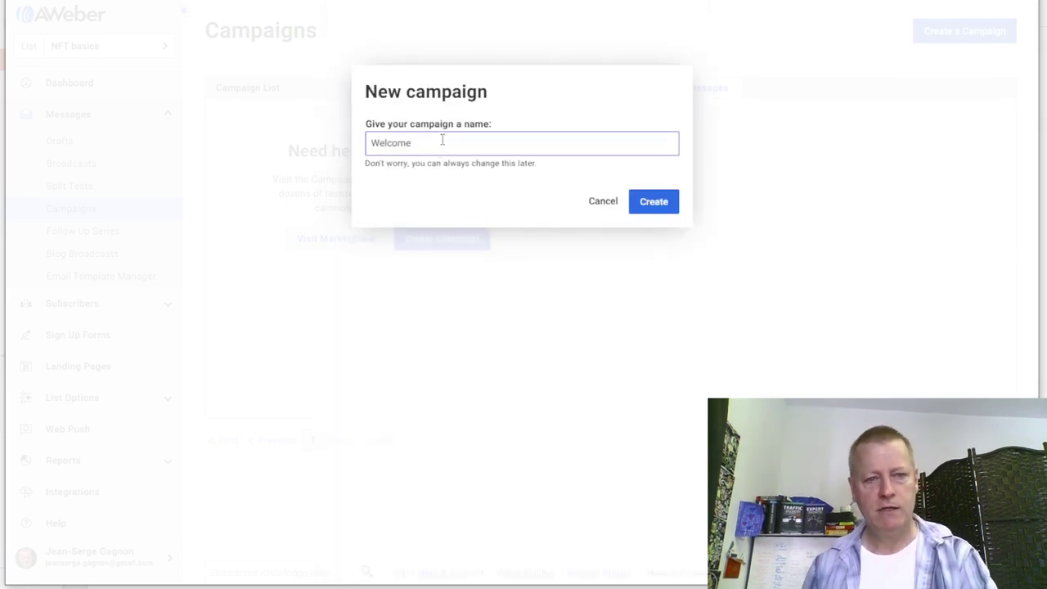
{"action": "left_click", "coordinate": [654, 201]}
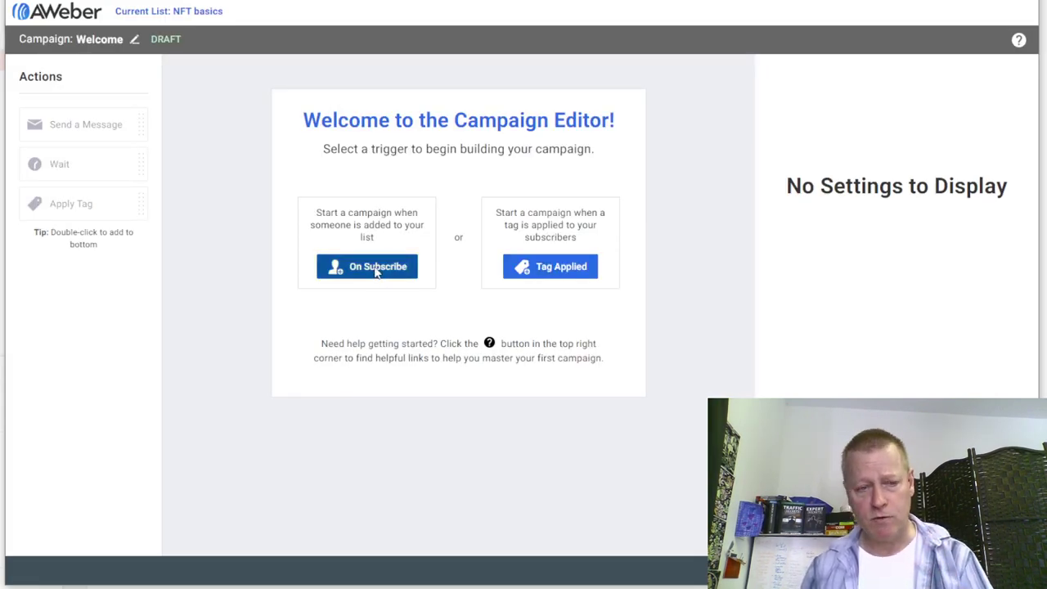
{"action": "left_click", "coordinate": [376, 268]}
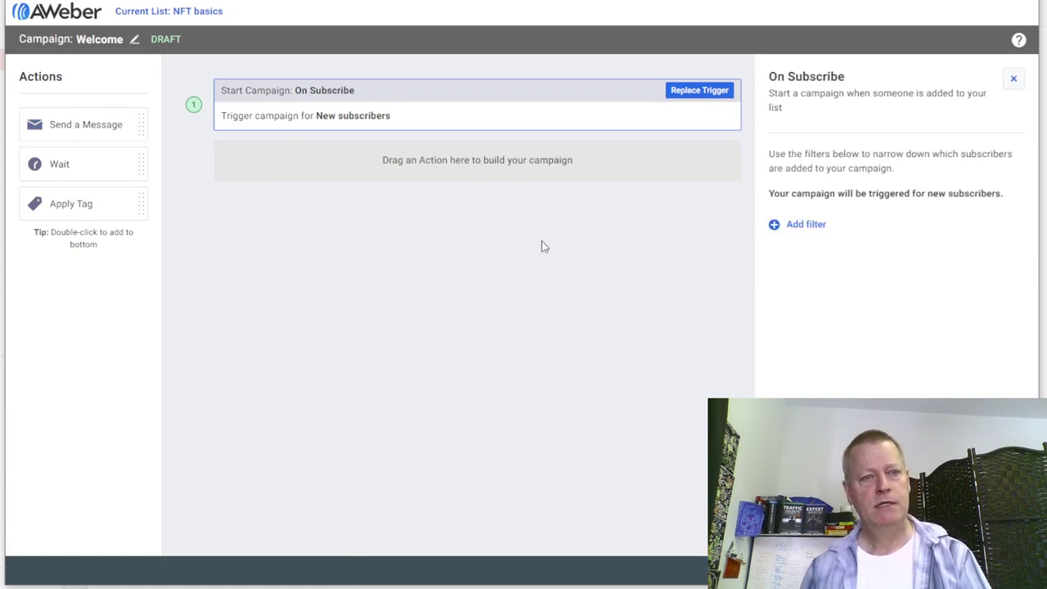
{"action": "left_click_drag", "start_coordinate": [86, 125], "coordinate": [480, 170]}
{"action": "left_click", "coordinate": [828, 186]}
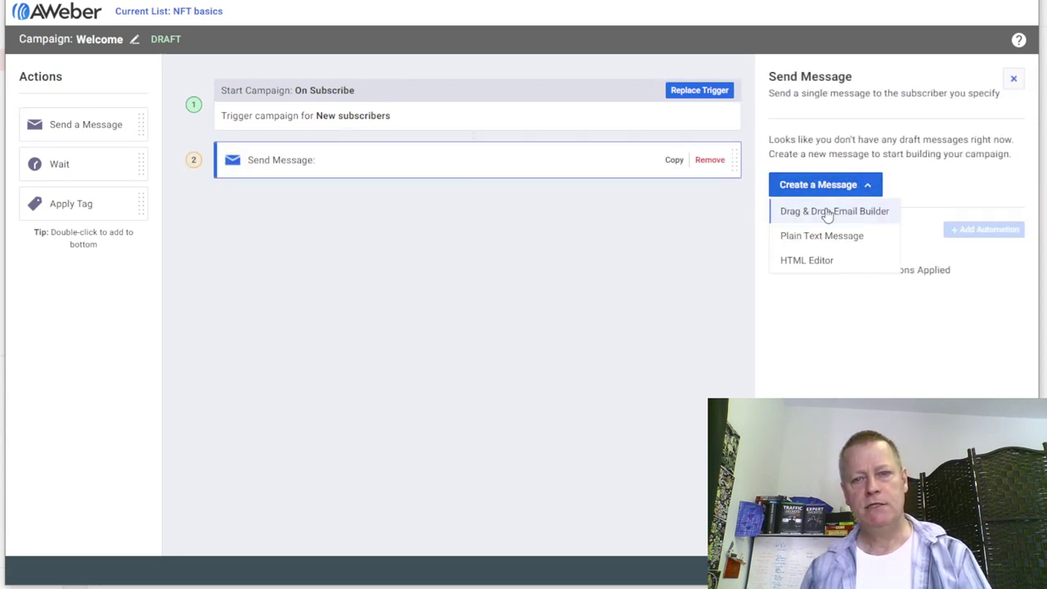
- In the Drag & Drop builder, enter the subject 'Here's your free NFT guide'
{"action": "left_click", "coordinate": [828, 212]}
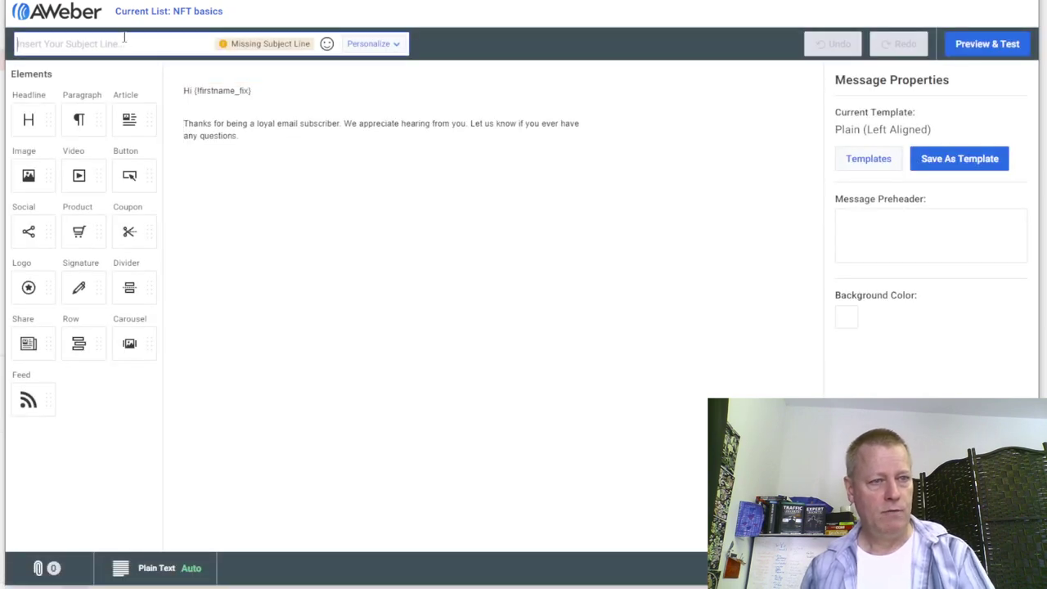
{"action": "type", "text": "NFT"}
{"action": "key", "text": "BackSpace"}
{"action": "key", "text": "BackSpace"}
{"action": "key", "text": "BackSpace"}
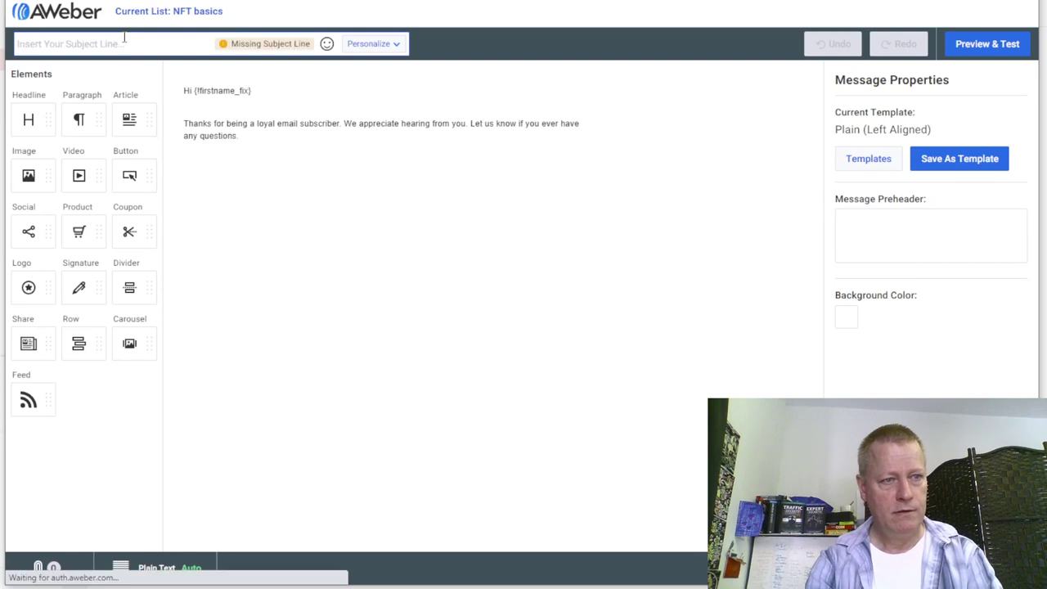
{"action": "type", "text": "Here's your free"}
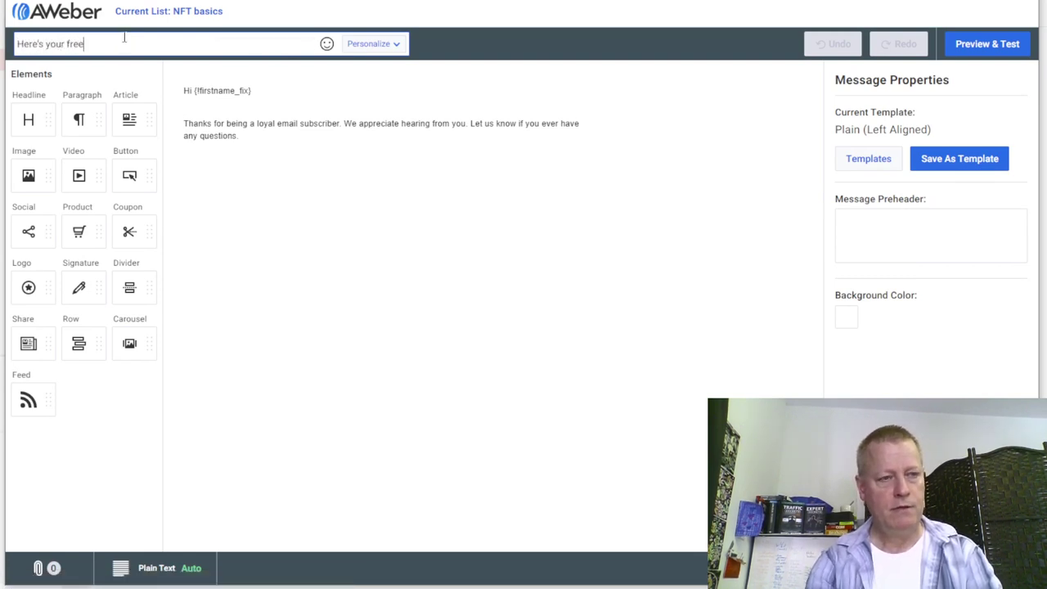
{"action": "type", "text": "NFT guide"}
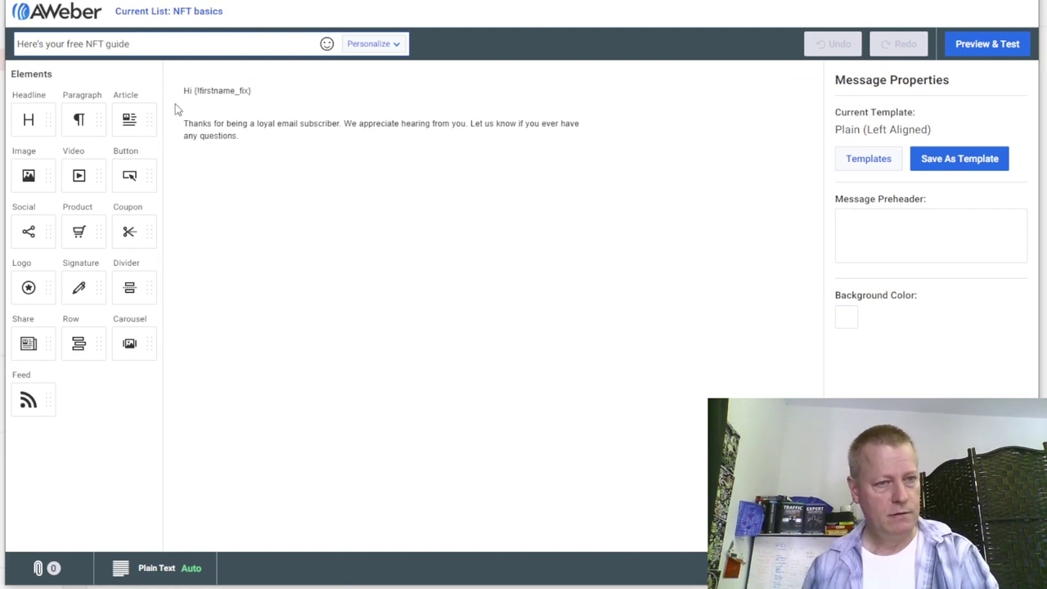
- Replace the body with the thank-you line, 'You can find it at', 'link to guide', 'open loop to next'
{"action": "left_click", "coordinate": [223, 123]}
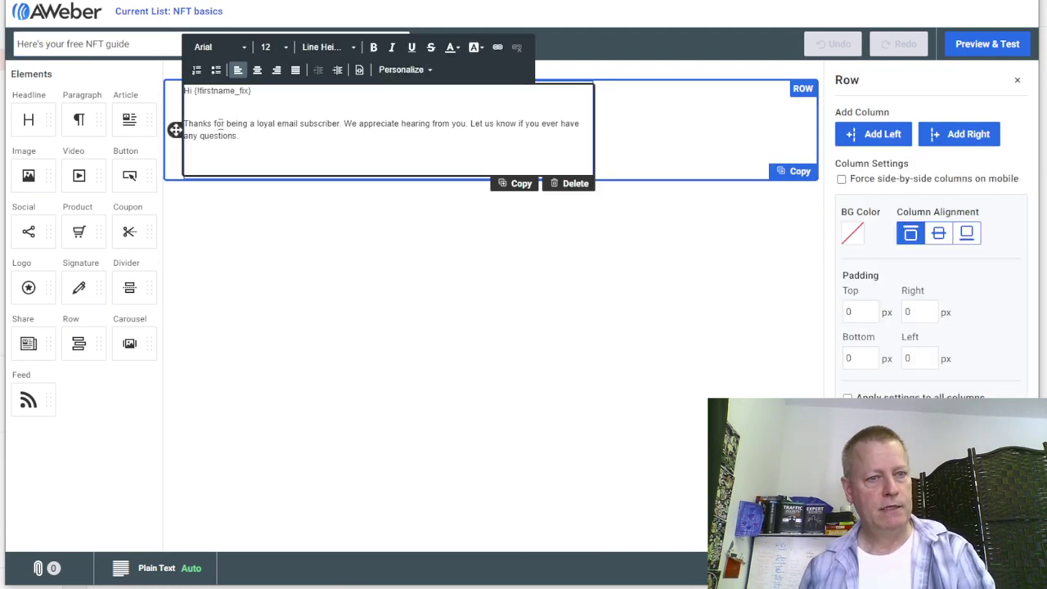
{"action": "left_click_drag", "start_coordinate": [228, 122], "coordinate": [310, 155]}
{"action": "type", "text": "asking about the NFT"}
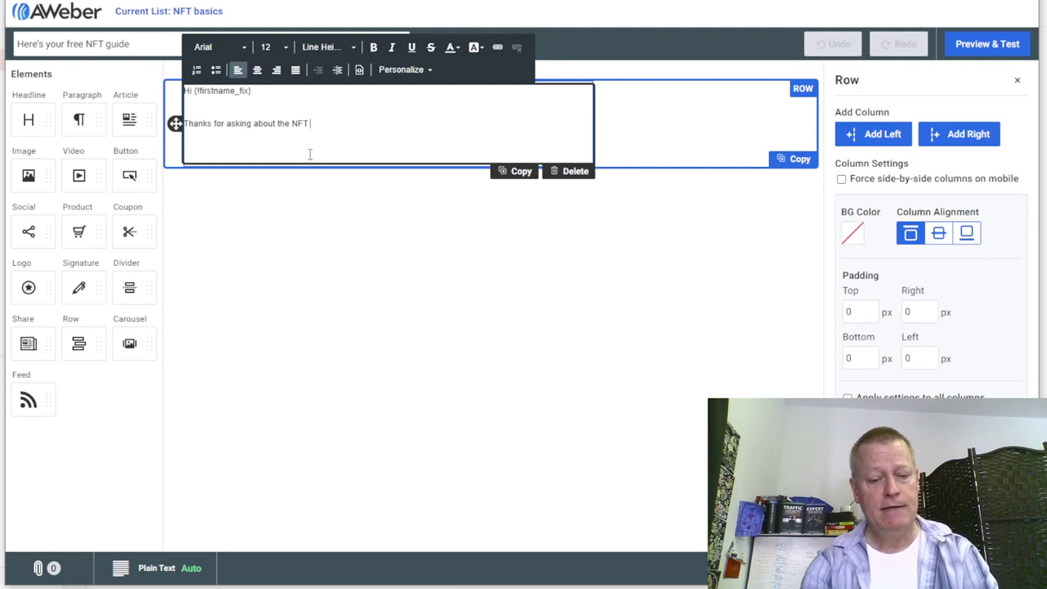
{"action": "type", "text": "guide"}
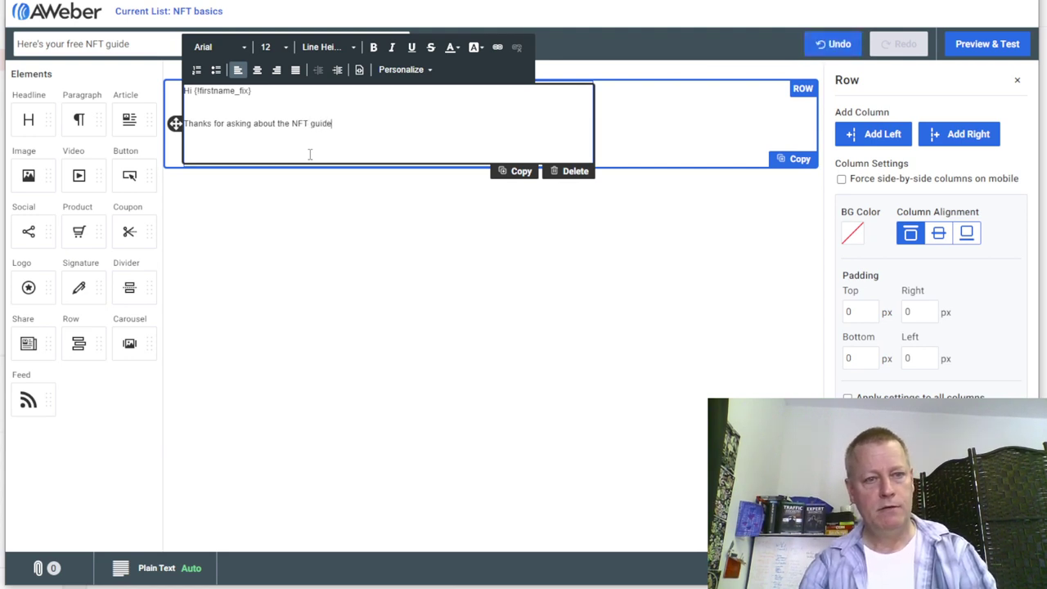
{"action": "type", "text": "."}
{"action": "key", "text": "Return"}
{"action": "key", "text": "Return"}
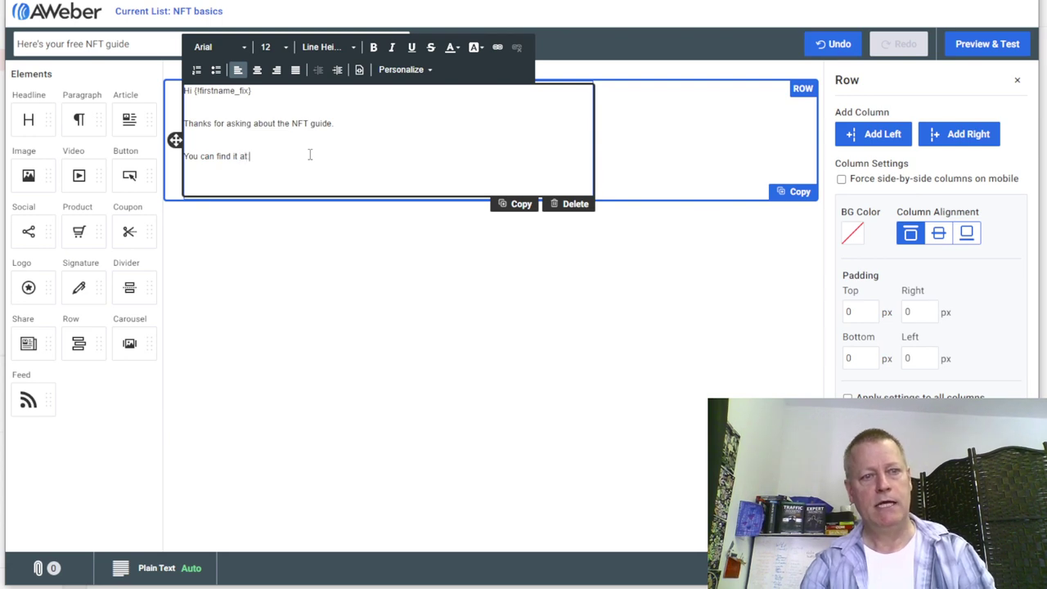
{"action": "type", "text": "You can find it at"}
{"action": "key", "text": "Return"}
{"action": "key", "text": "Return"}
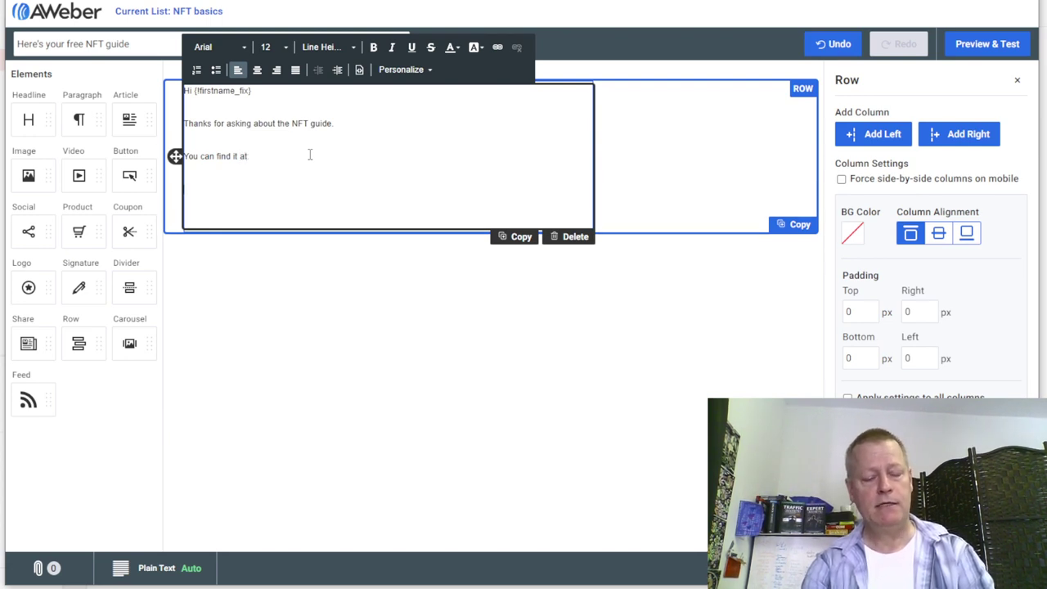
{"action": "type", "text": "link to g"}
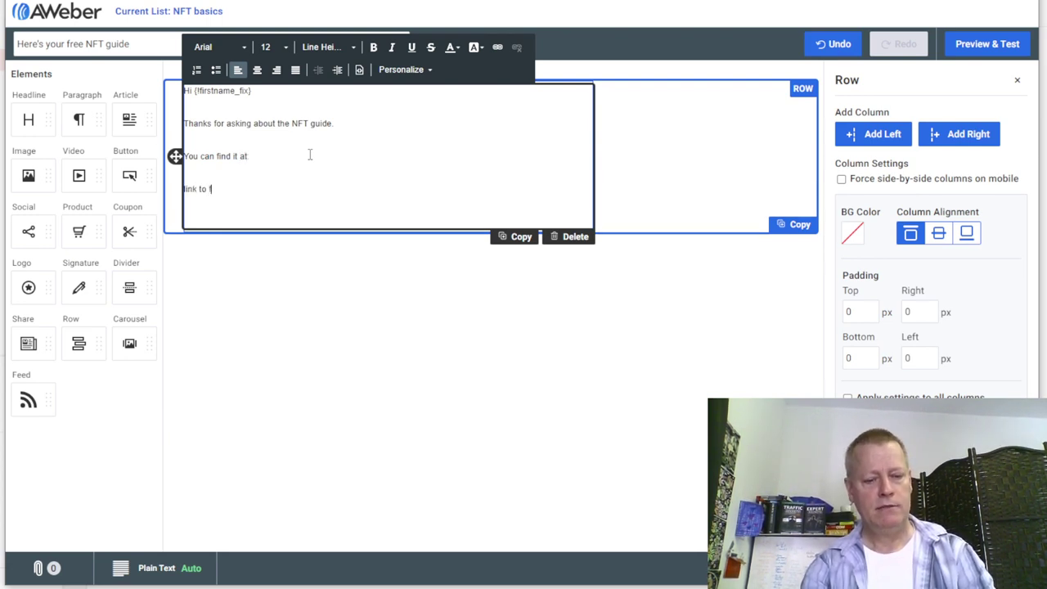
{"action": "type", "text": "uide"}
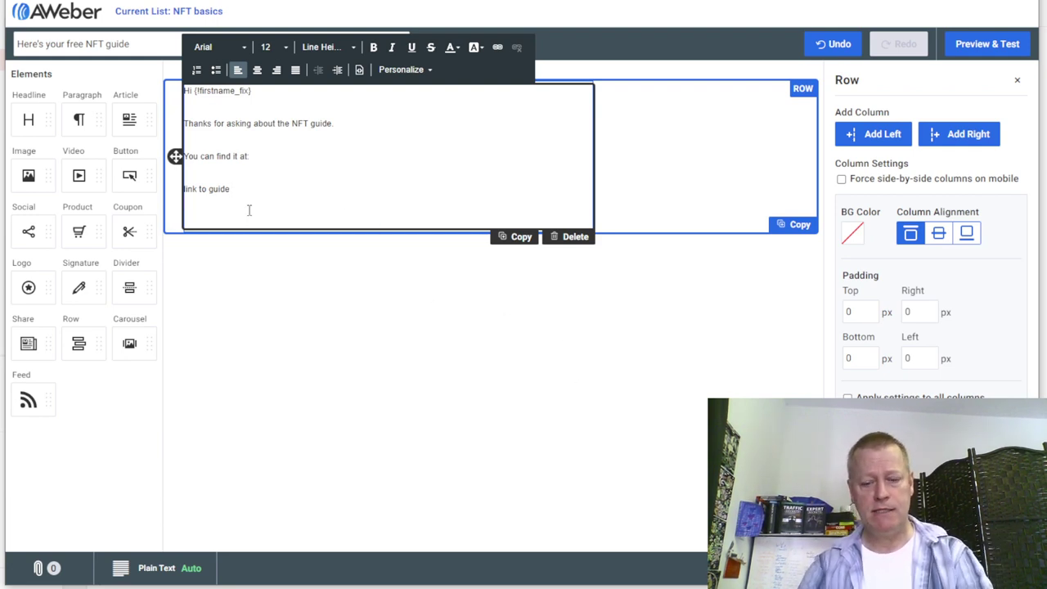
{"action": "key", "text": "Return"}
{"action": "type", "text": "open loop to next"}
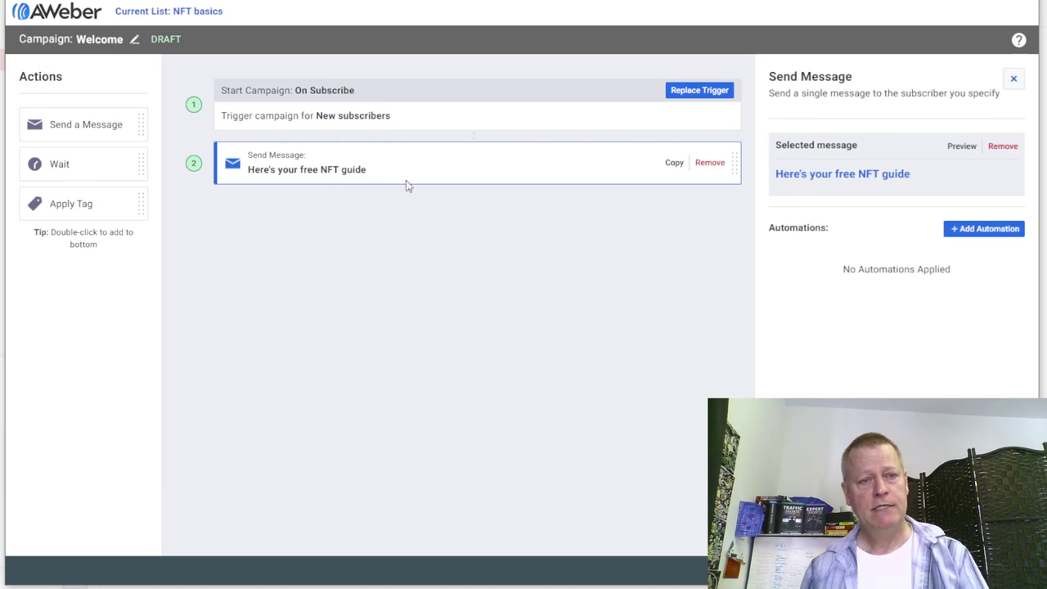
- Add a one-day Wait after the guide email and remove the extra empty Send Message step
{"action": "left_click_drag", "start_coordinate": [79, 169], "coordinate": [378, 217]}
{"action": "left_click_drag", "start_coordinate": [109, 160], "coordinate": [379, 210]}
{"action": "double_click", "coordinate": [50, 168]}
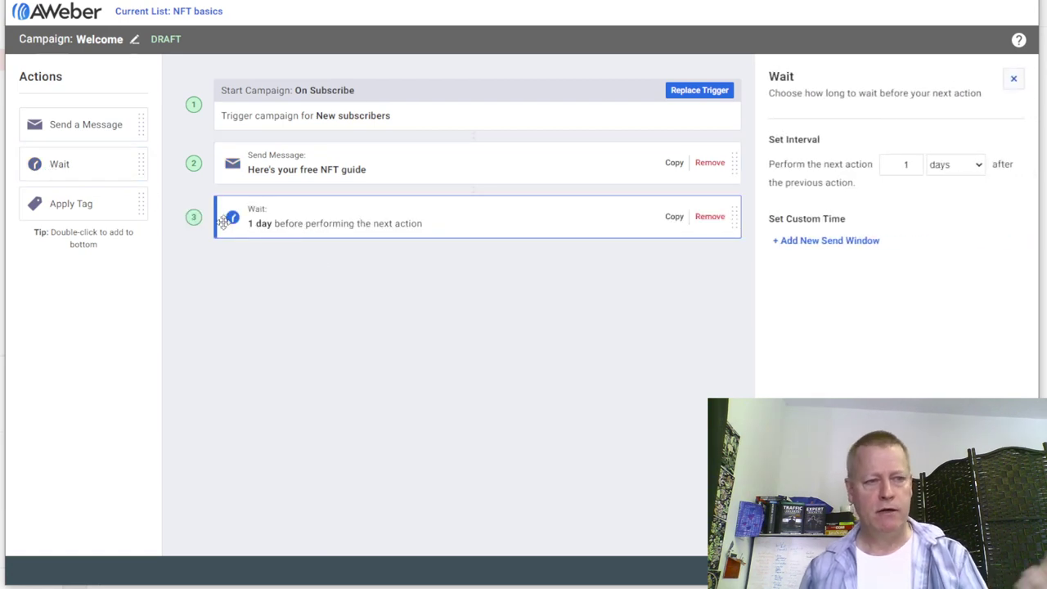
{"action": "double_click", "coordinate": [93, 124]}
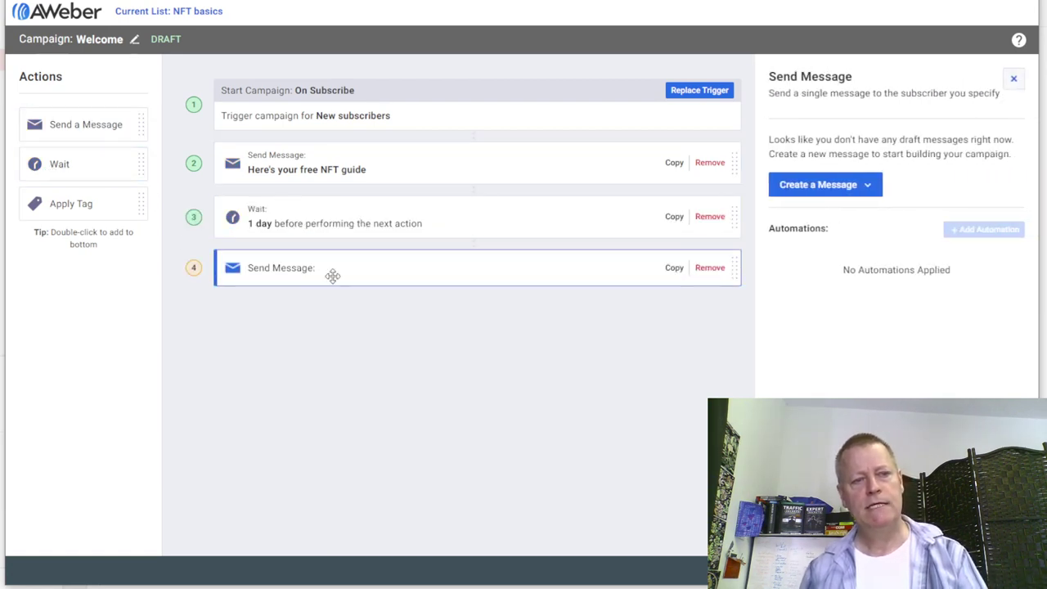
{"action": "left_click", "coordinate": [710, 268]}
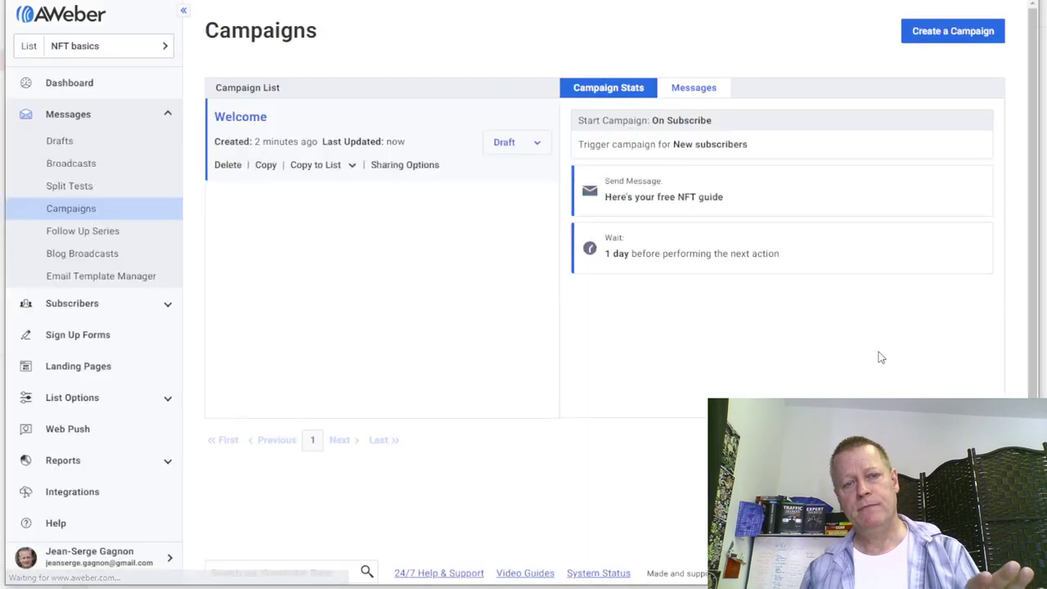
- Set the Welcome campaign to Active, review its steps, and go back to the campaigns list
{"action": "left_click", "coordinate": [535, 143]}
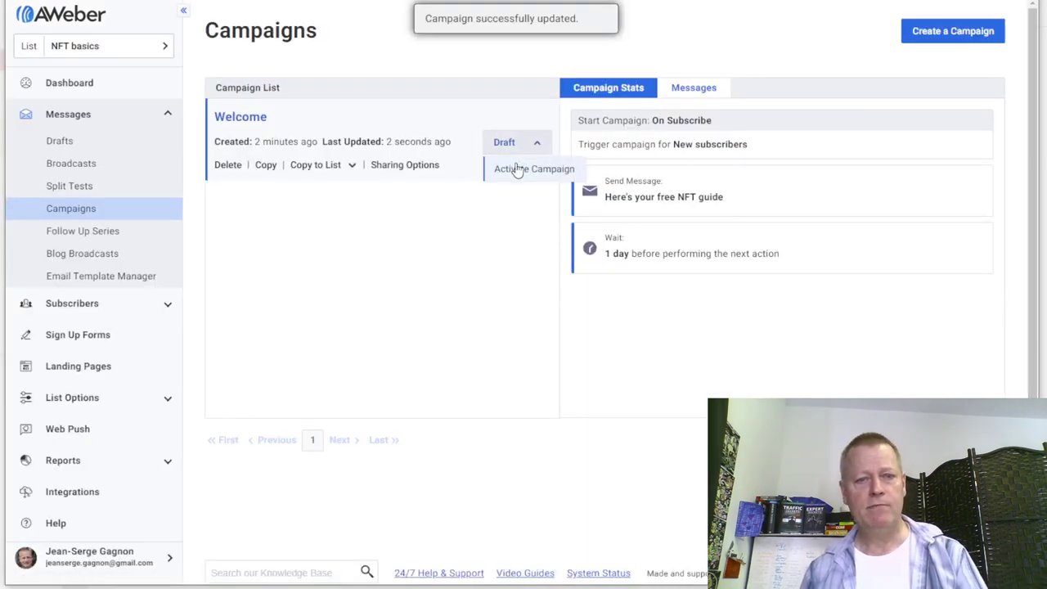
{"action": "left_click", "coordinate": [516, 173]}
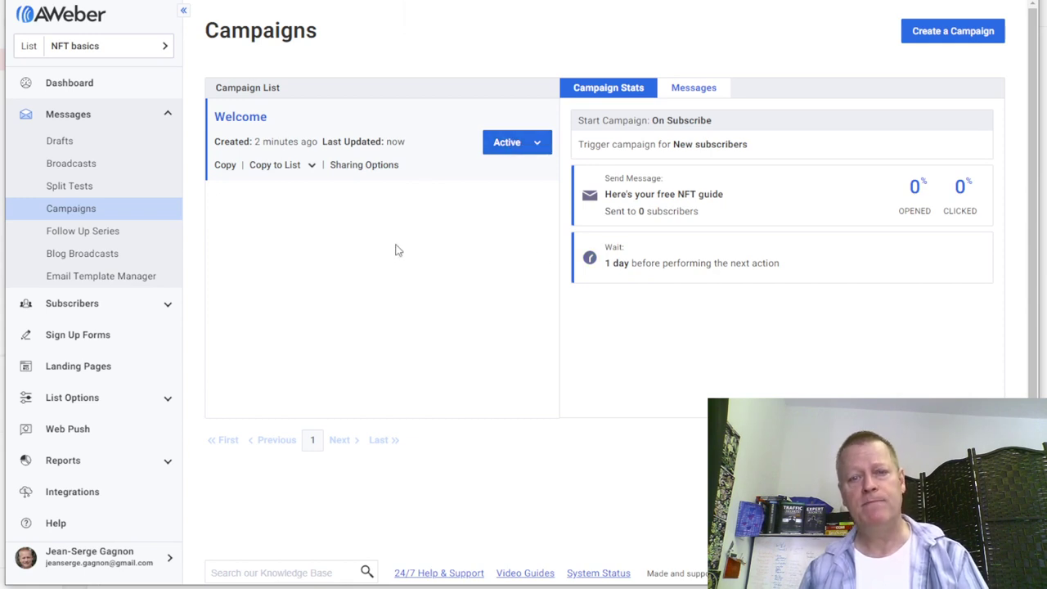
{"action": "left_click", "coordinate": [507, 145]}
{"action": "left_click", "coordinate": [417, 239]}
{"action": "left_click", "coordinate": [234, 121]}
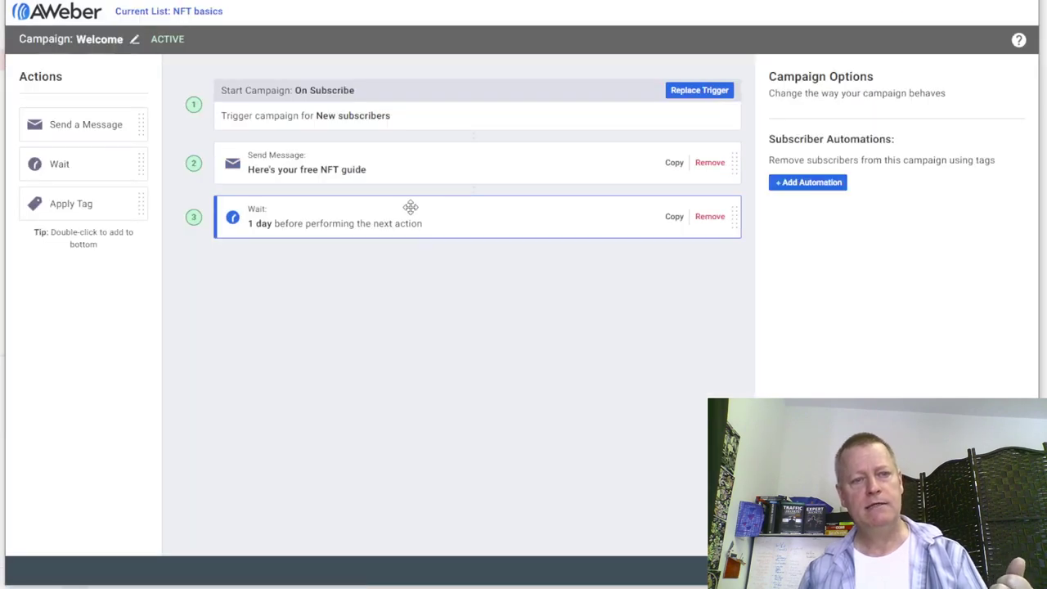
{"action": "key", "text": "alt+Left"}
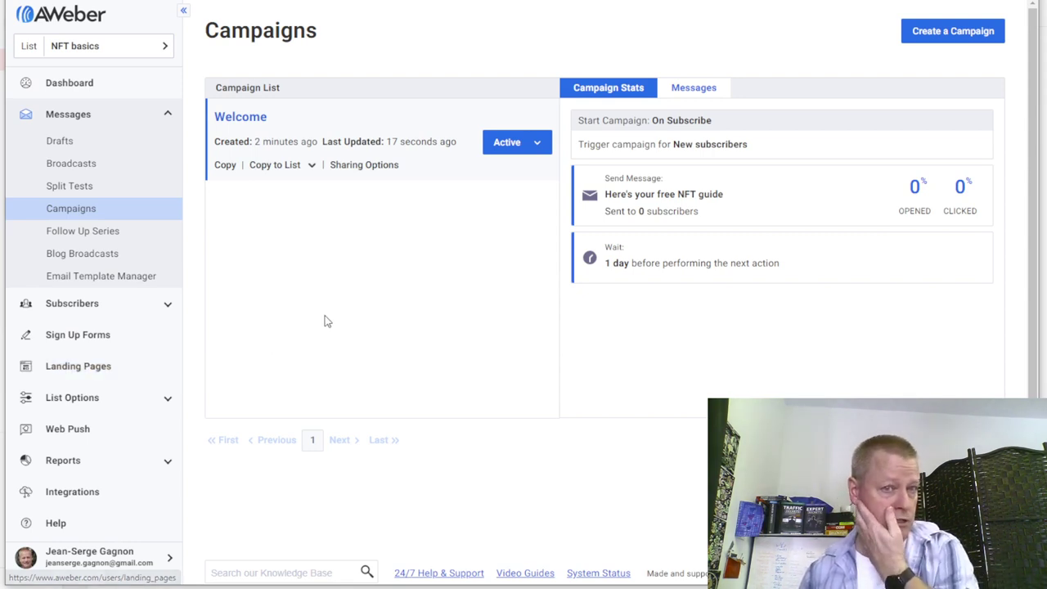
- Start a new landing page and preview the Simple Product Sale template
{"action": "left_click", "coordinate": [87, 373]}
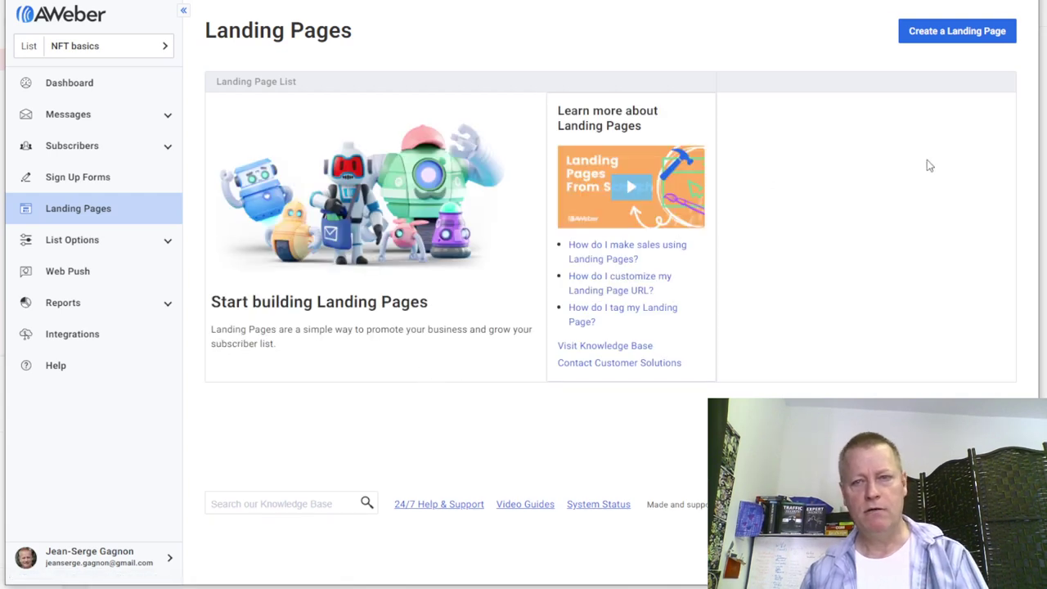
{"action": "left_click", "coordinate": [969, 37]}
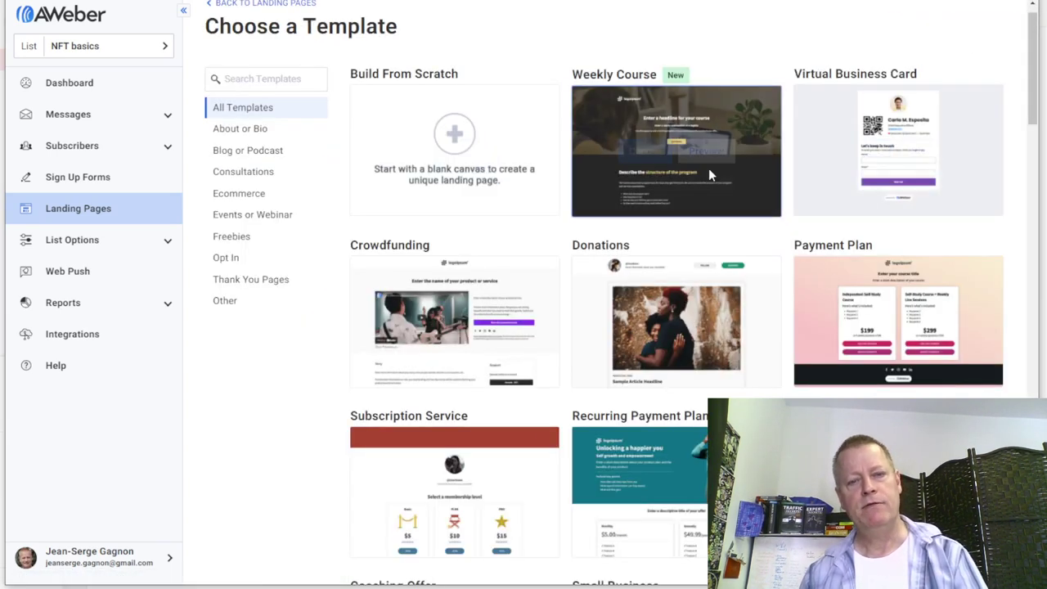
{"action": "scroll", "coordinate": [648, 407], "scroll_direction": "down", "scroll_amount": 9}
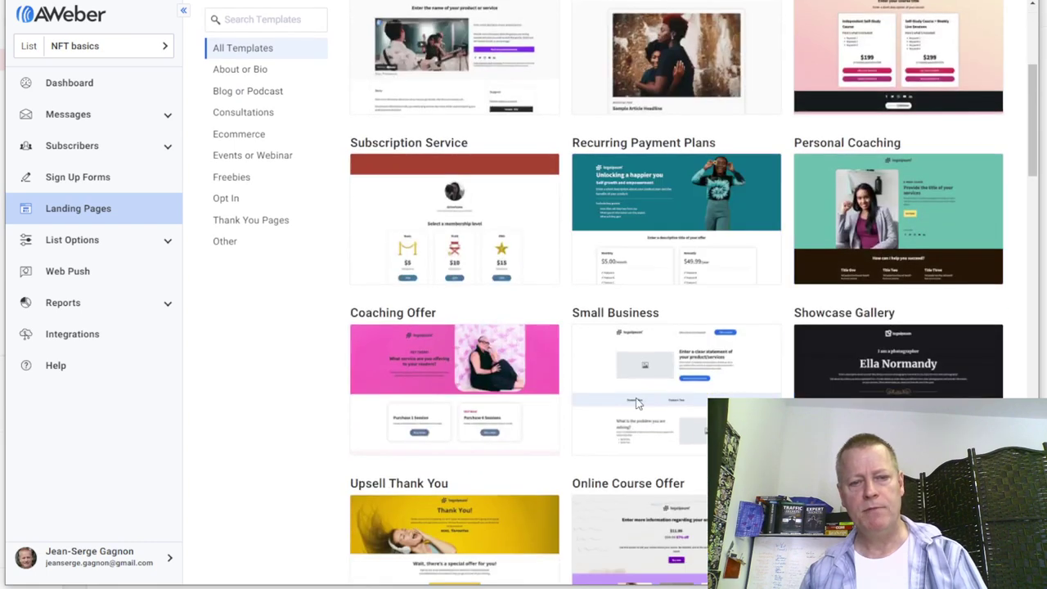
{"action": "scroll", "coordinate": [649, 406], "scroll_direction": "down", "scroll_amount": 1}
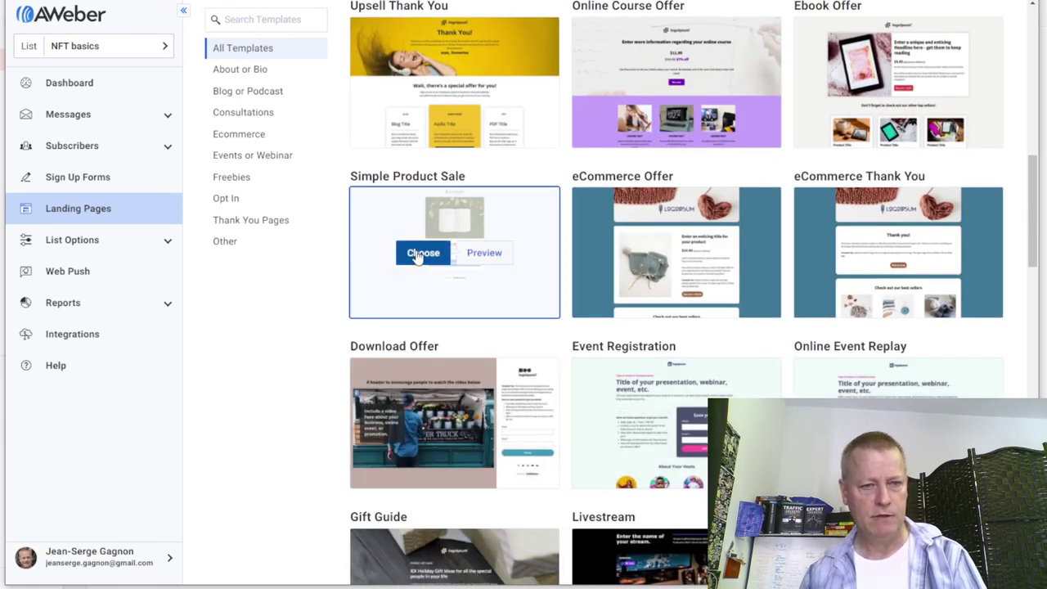
{"action": "left_click", "coordinate": [500, 252]}
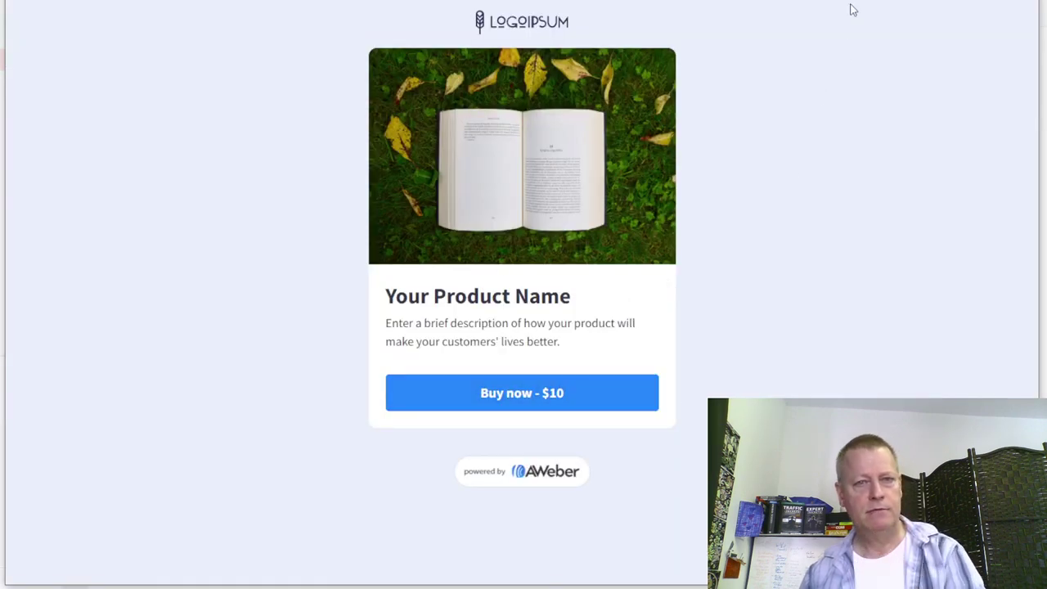
{"action": "key", "text": "Escape"}
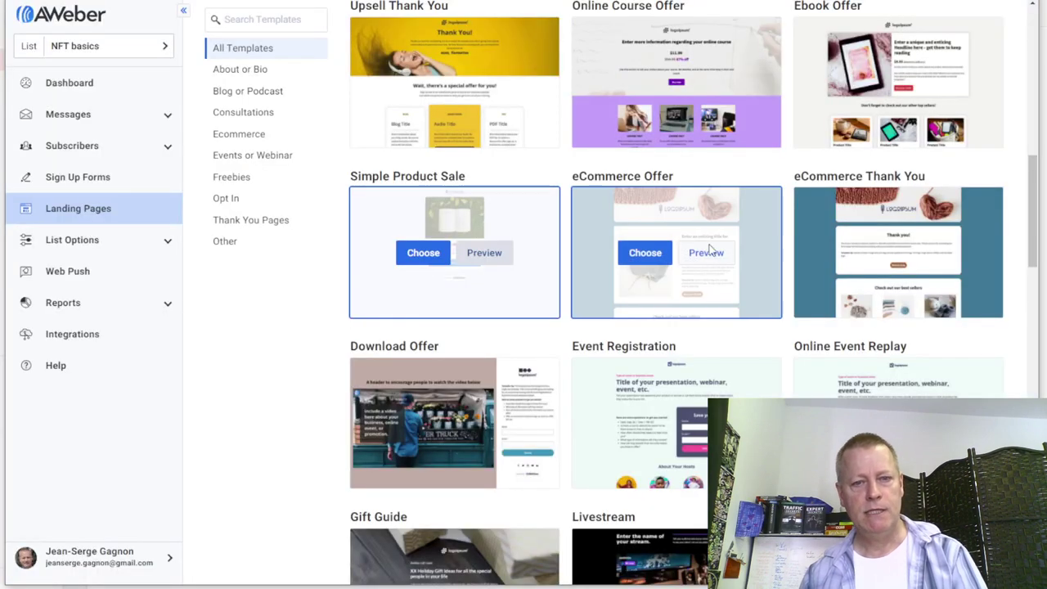
- Choose the Book Promotion template for the new landing page
{"action": "scroll", "coordinate": [781, 319], "scroll_direction": "down", "scroll_amount": 5}
{"action": "scroll", "coordinate": [777, 319], "scroll_direction": "down", "scroll_amount": 3}
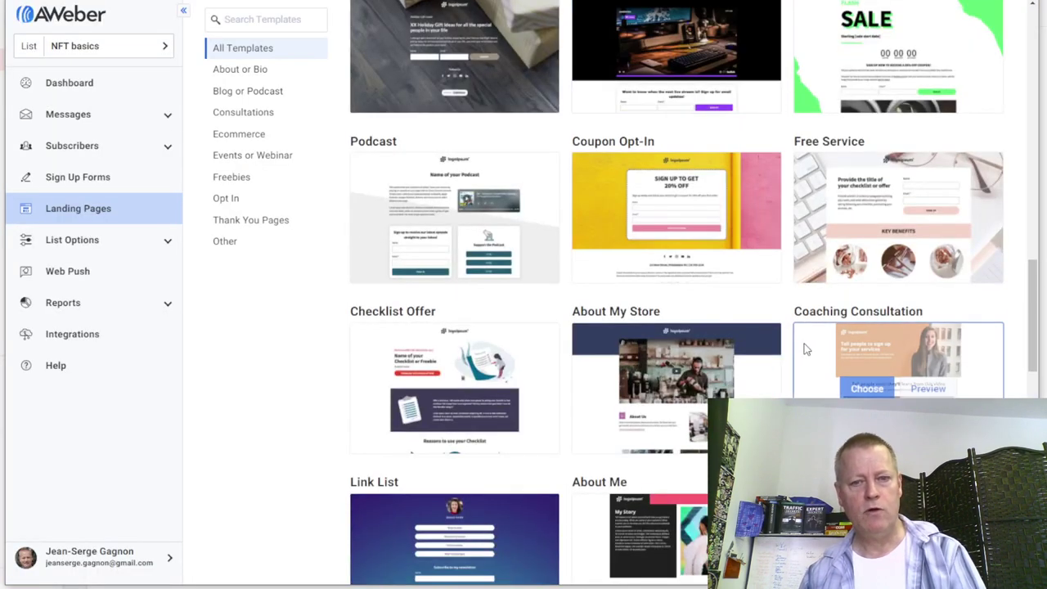
{"action": "scroll", "coordinate": [806, 343], "scroll_direction": "down", "scroll_amount": 4}
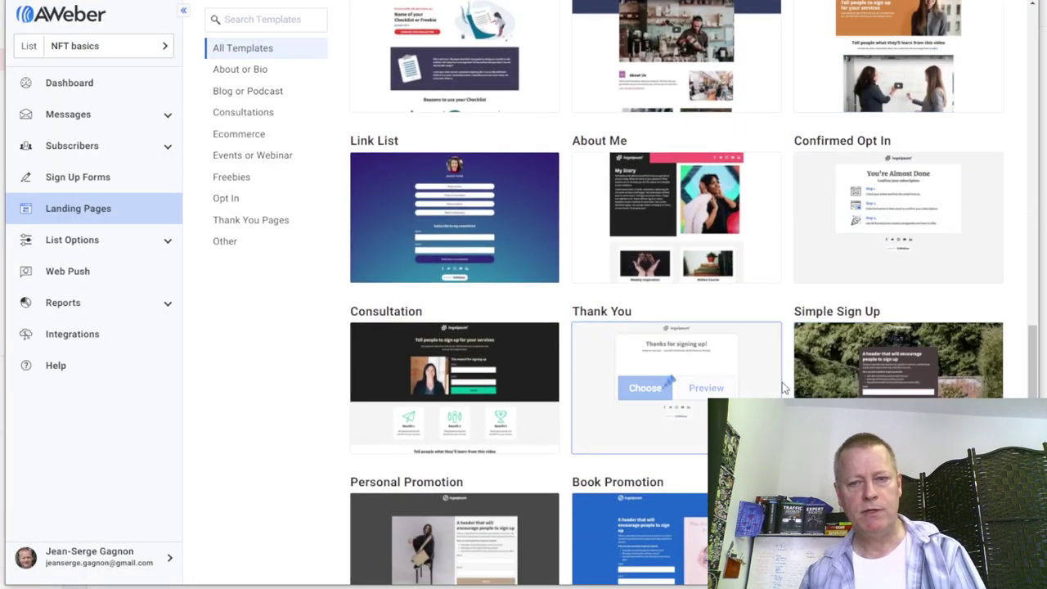
{"action": "scroll", "coordinate": [783, 346], "scroll_direction": "down", "scroll_amount": 3}
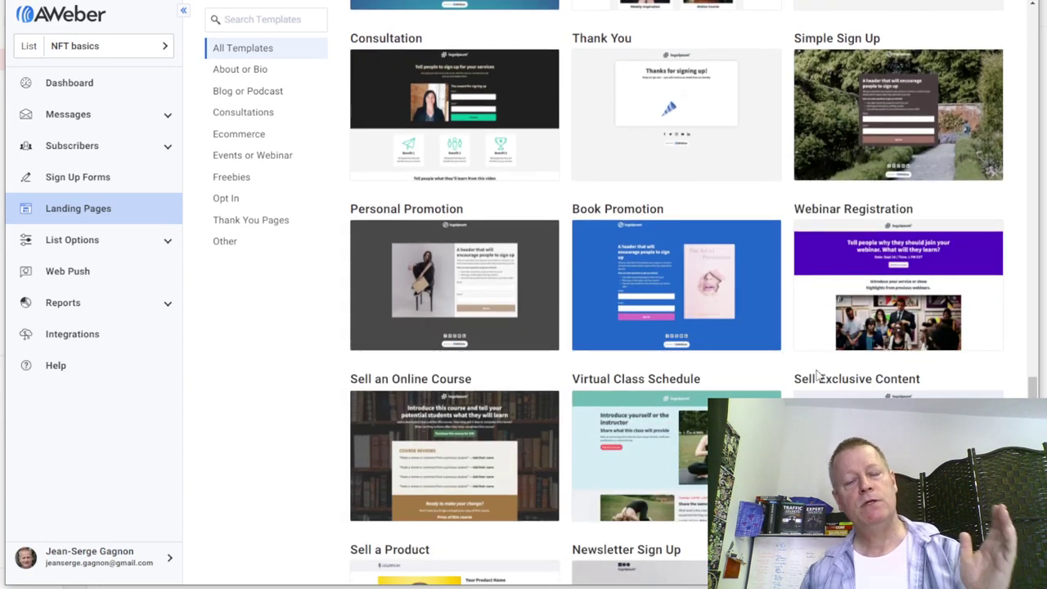
{"action": "scroll", "coordinate": [808, 364], "scroll_direction": "down", "scroll_amount": 3}
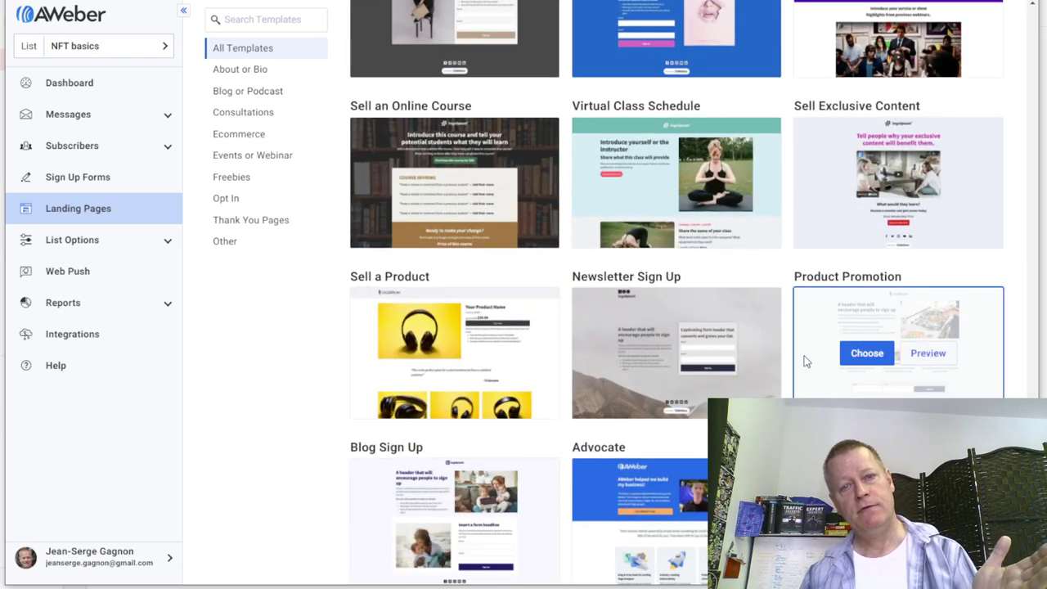
{"action": "scroll", "coordinate": [806, 361], "scroll_direction": "up", "scroll_amount": 2}
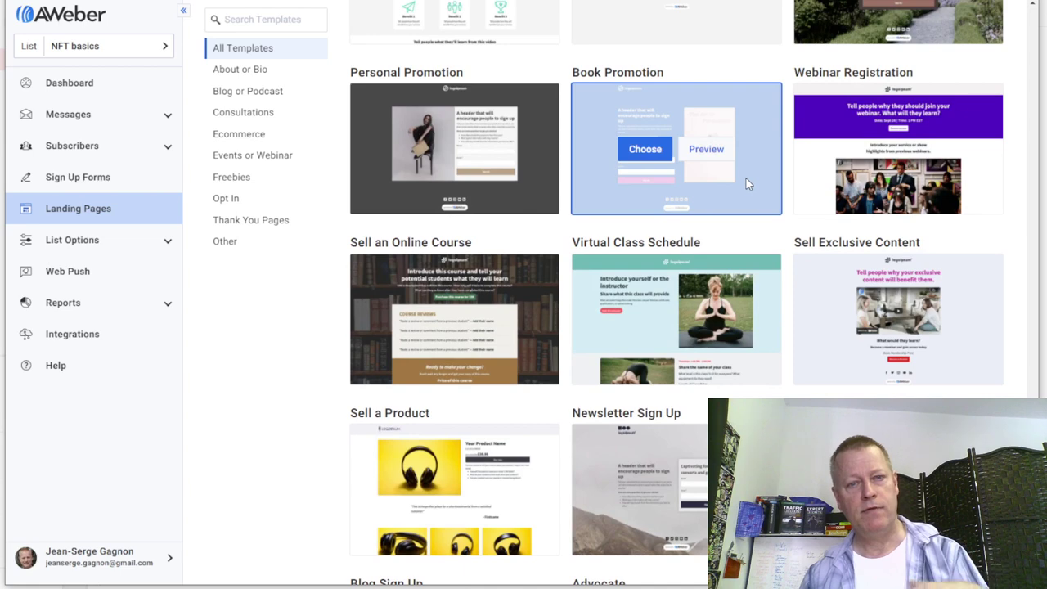
{"action": "left_click", "coordinate": [645, 149]}
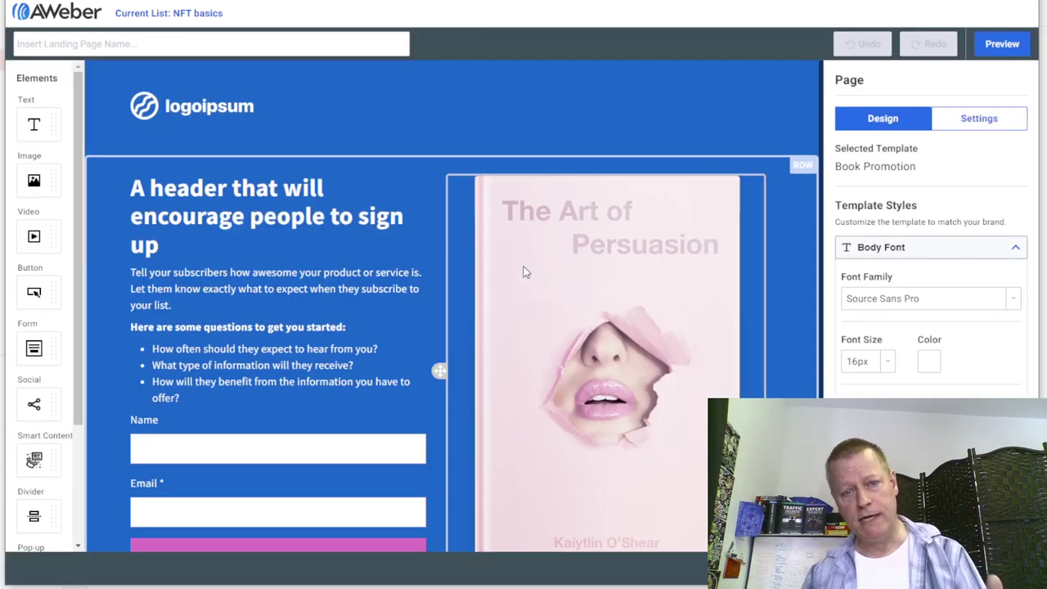
- Select the book cover image in the landing page editor
{"action": "left_click", "coordinate": [617, 386]}
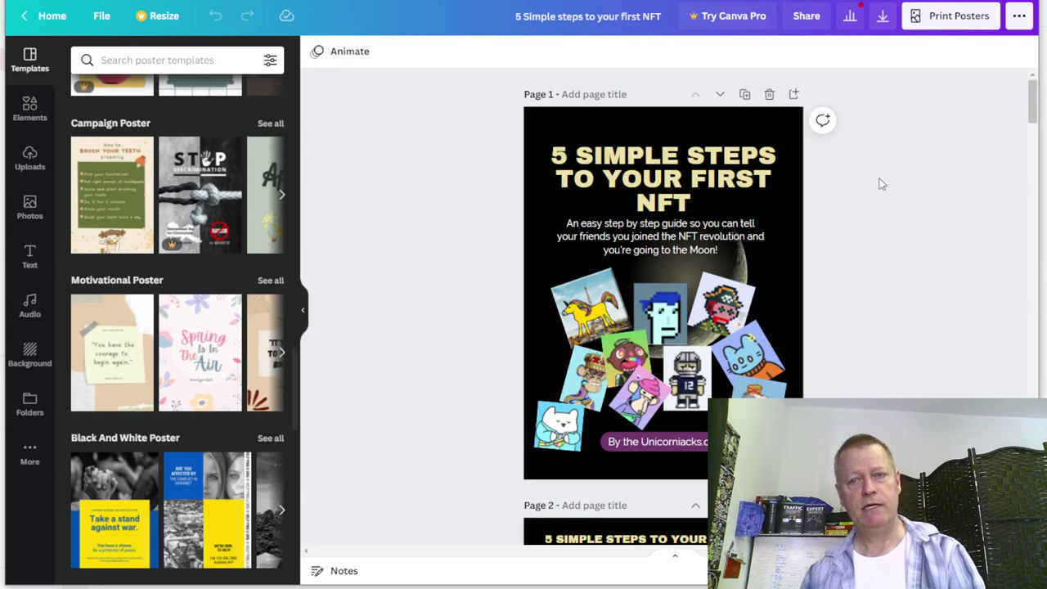
- Limit the PDF Print download of the guide to page 1 only and start it
{"action": "left_click", "coordinate": [881, 16]}
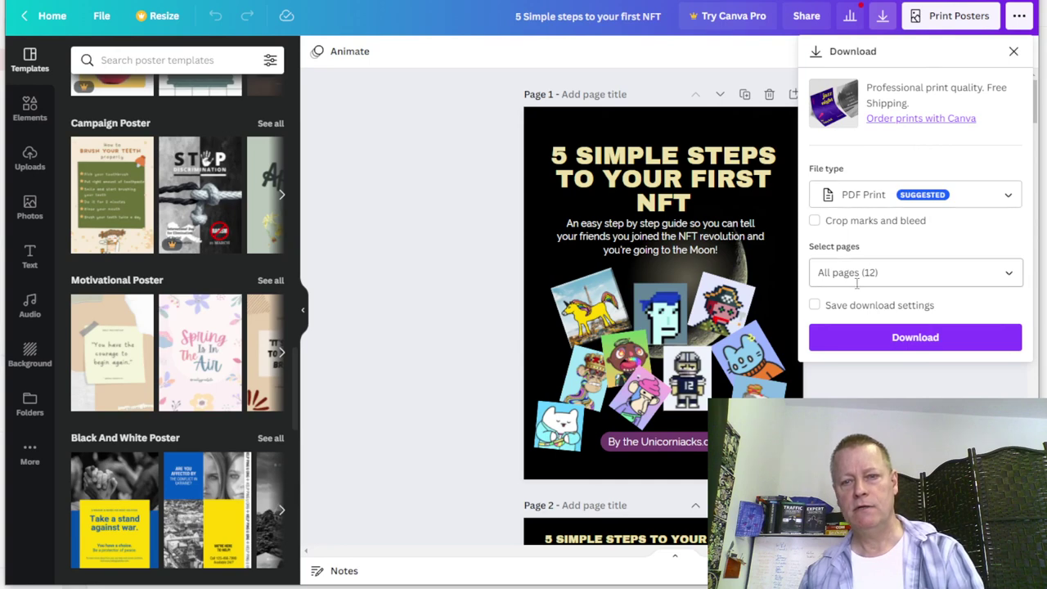
{"action": "left_click", "coordinate": [866, 273]}
{"action": "key", "text": "BackSpace"}
{"action": "key", "text": "BackSpace"}
{"action": "key", "text": "BackSpace"}
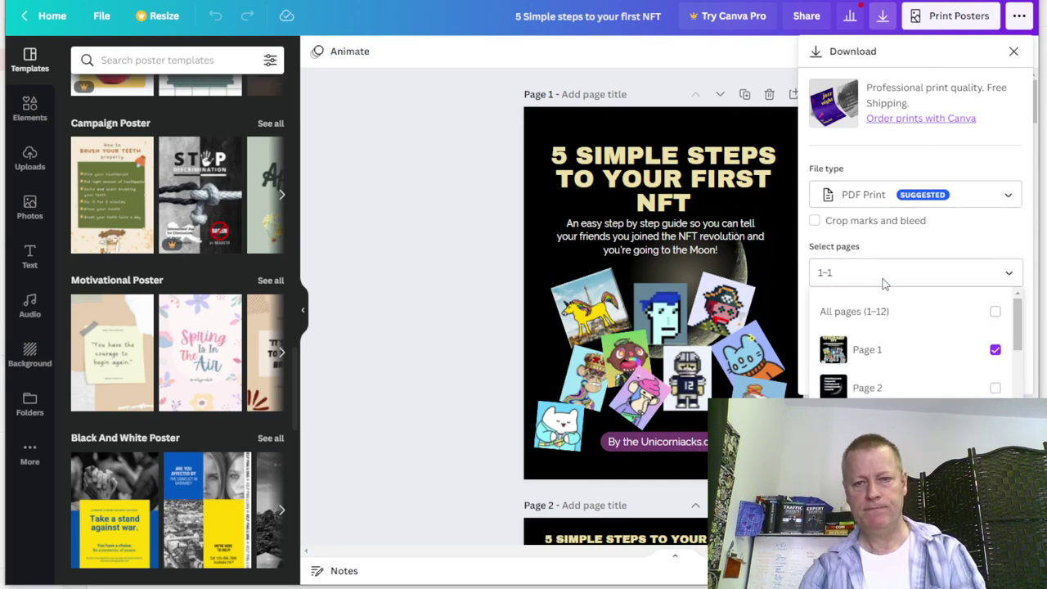
{"action": "left_click", "coordinate": [874, 351]}
{"action": "left_click", "coordinate": [895, 351]}
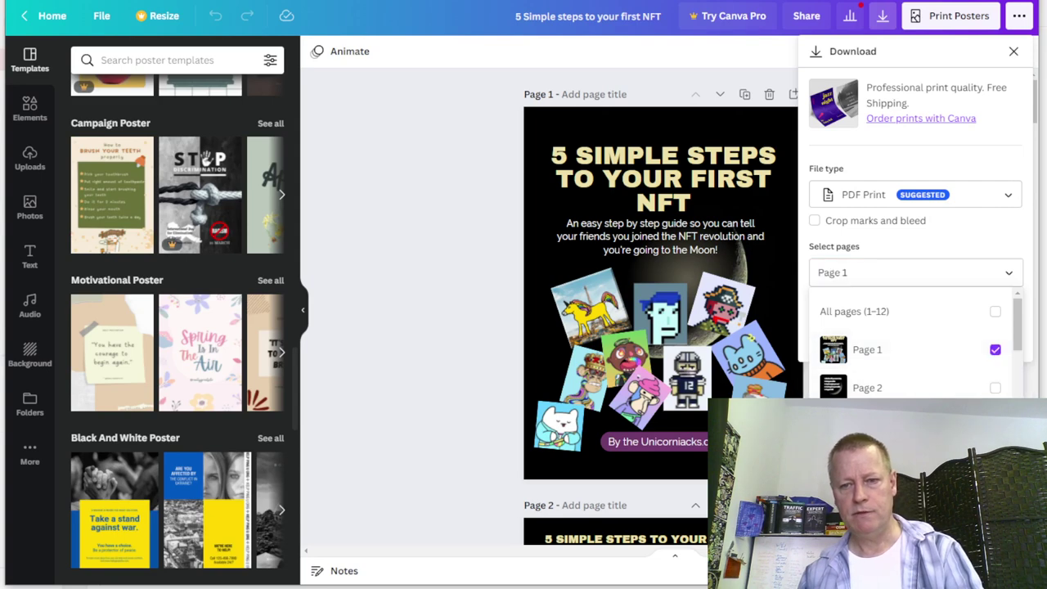
{"action": "left_click", "coordinate": [940, 337]}
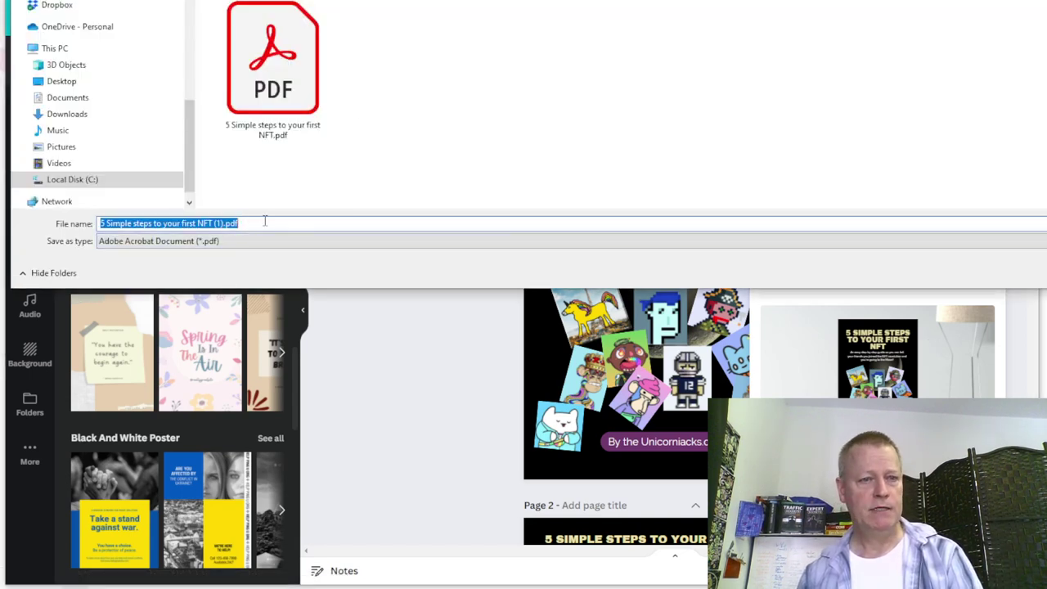
- Save the PDF with the '(1)' ending removed from its file name
{"action": "left_click", "coordinate": [262, 223]}
{"action": "key", "text": "BackSpace"}
{"action": "key", "text": "BackSpace"}
{"action": "key", "text": "BackSpace"}
{"action": "key", "text": "BackSpace"}
{"action": "key", "text": "BackSpace"}
{"action": "key", "text": "BackSpace"}
{"action": "key", "text": "BackSpace"}
{"action": "key", "text": "BackSpace"}
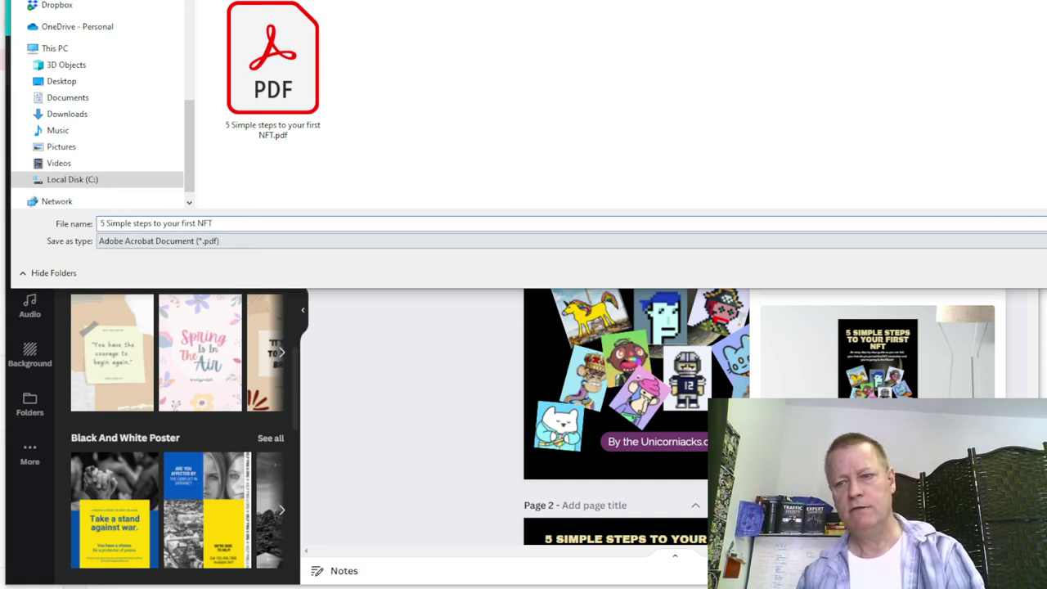
{"action": "key", "text": "Return"}
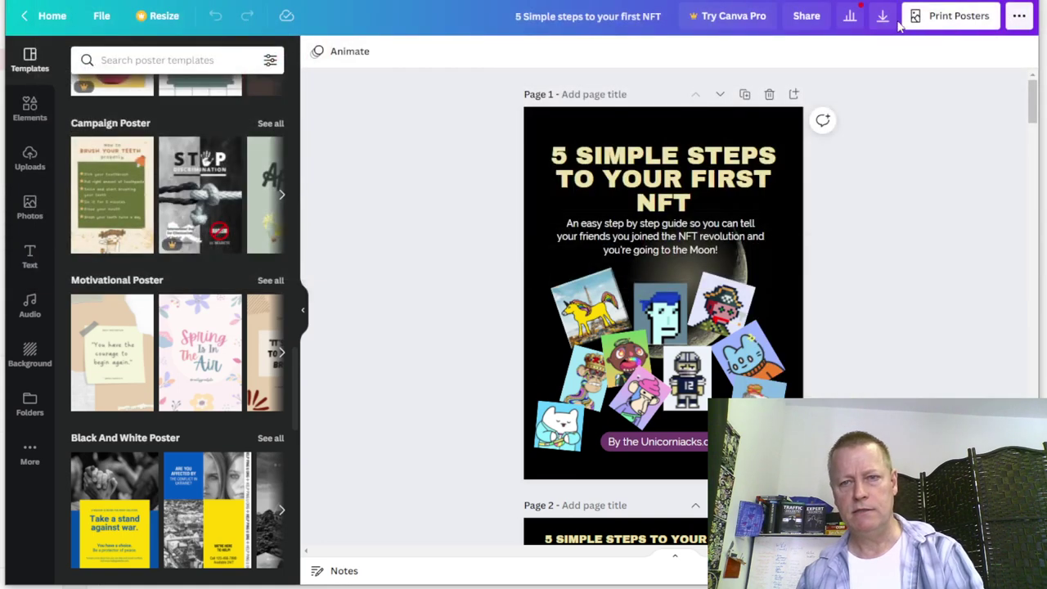
{"action": "left_click", "coordinate": [882, 16]}
- Switch the export file type to PNG and narrow the page range to page 1
{"action": "left_click", "coordinate": [867, 199]}
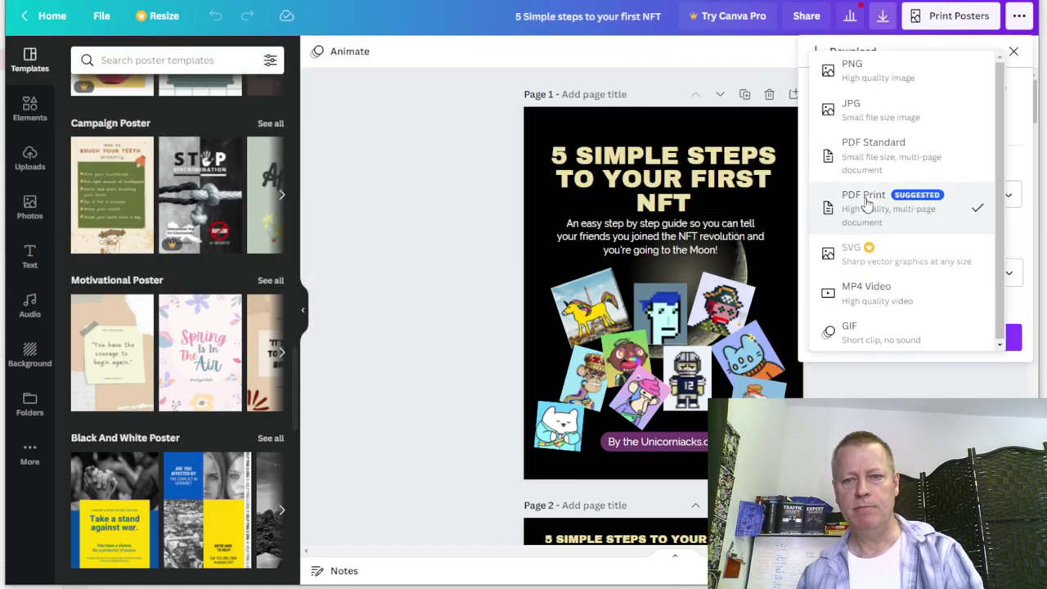
{"action": "left_click", "coordinate": [857, 71]}
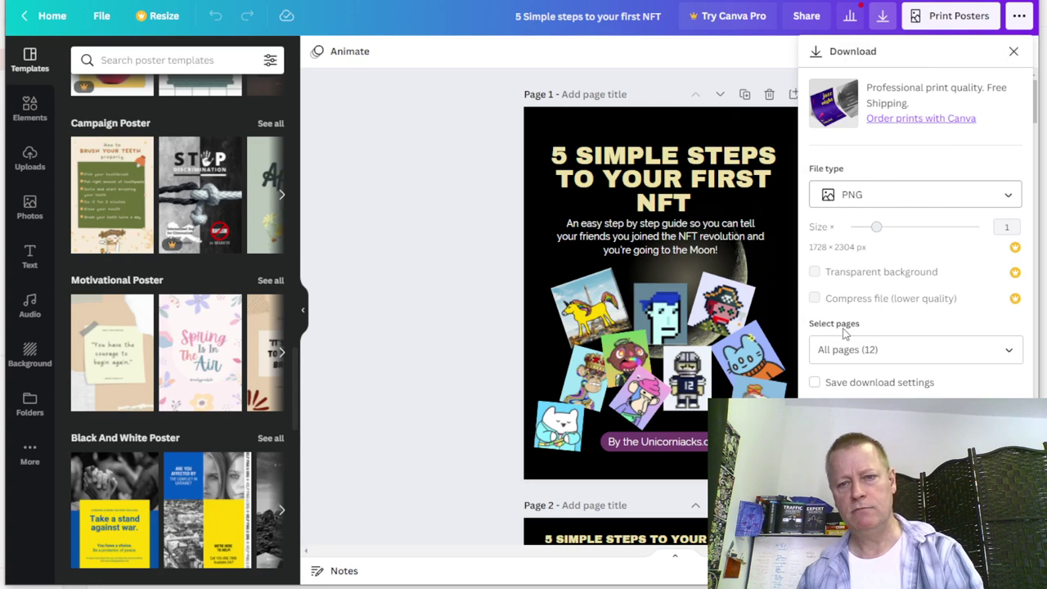
{"action": "left_click", "coordinate": [887, 350]}
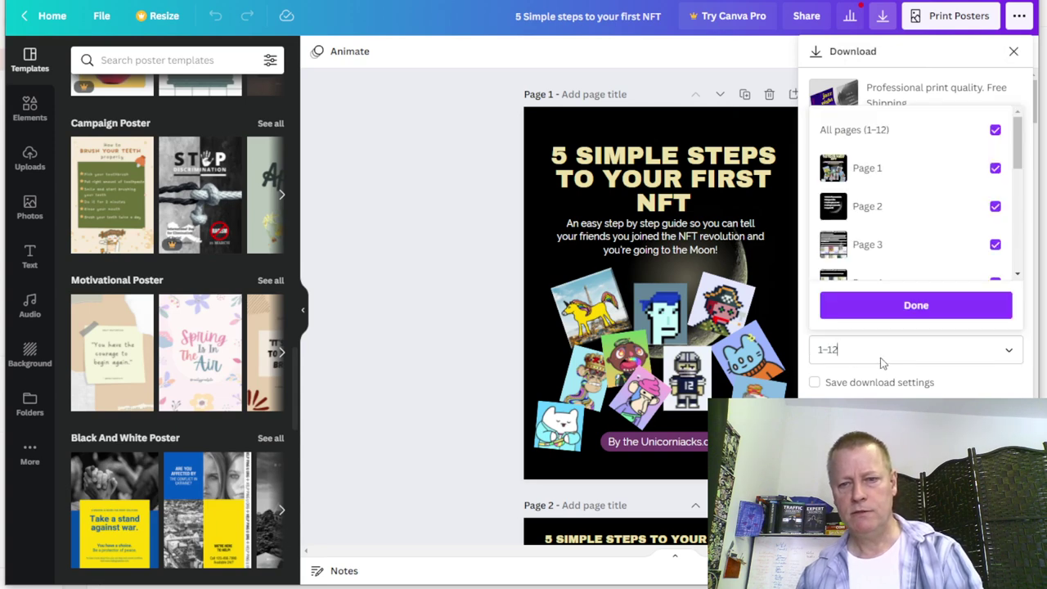
{"action": "left_click", "coordinate": [878, 356]}
{"action": "left_click", "coordinate": [877, 355]}
{"action": "key", "text": "BackSpace"}
{"action": "key", "text": "BackSpace"}
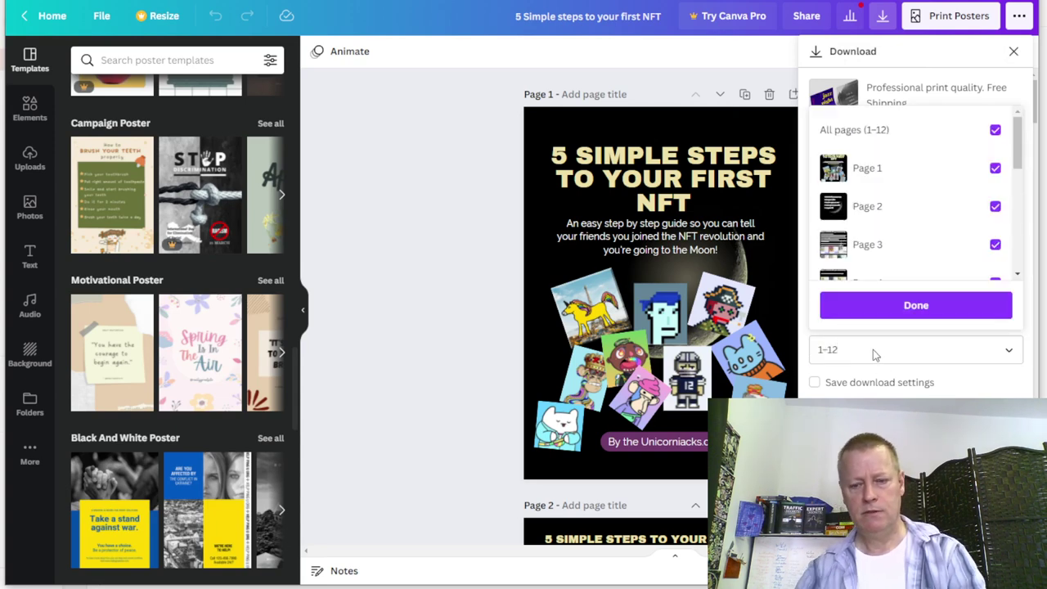
{"action": "key", "text": "BackSpace"}
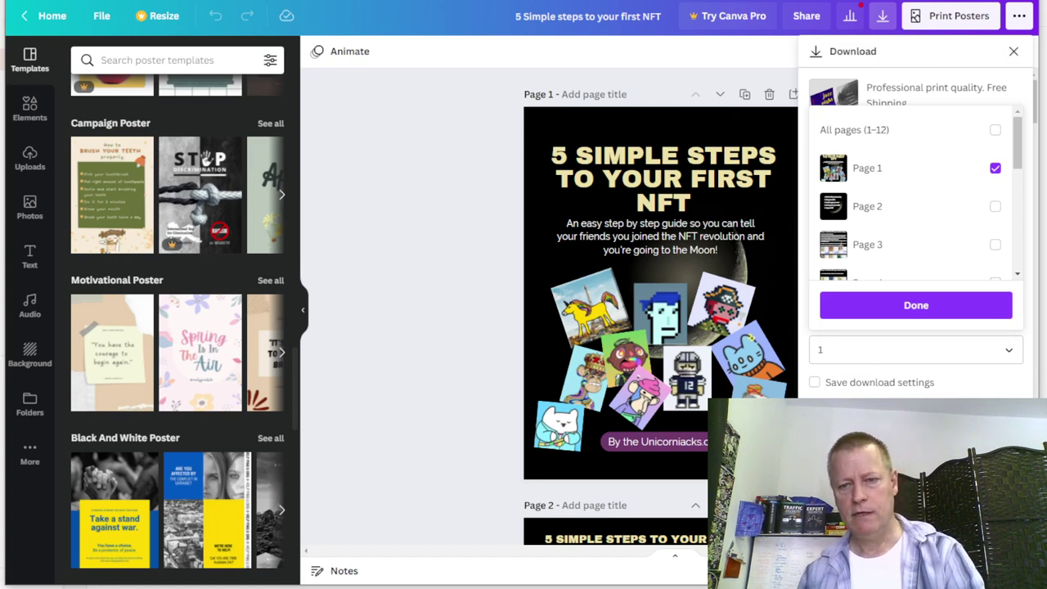
{"action": "key", "text": "Return"}
- Download and save the page 1 PNG, then return to AWeber's landing page editor
{"action": "left_click", "coordinate": [916, 419]}
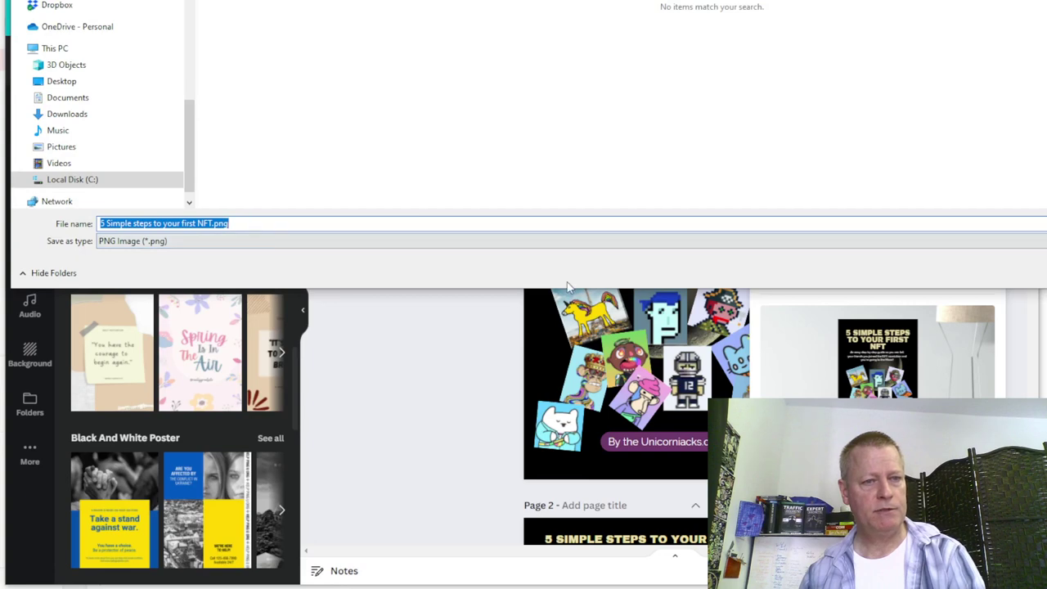
{"action": "key", "text": "Return"}
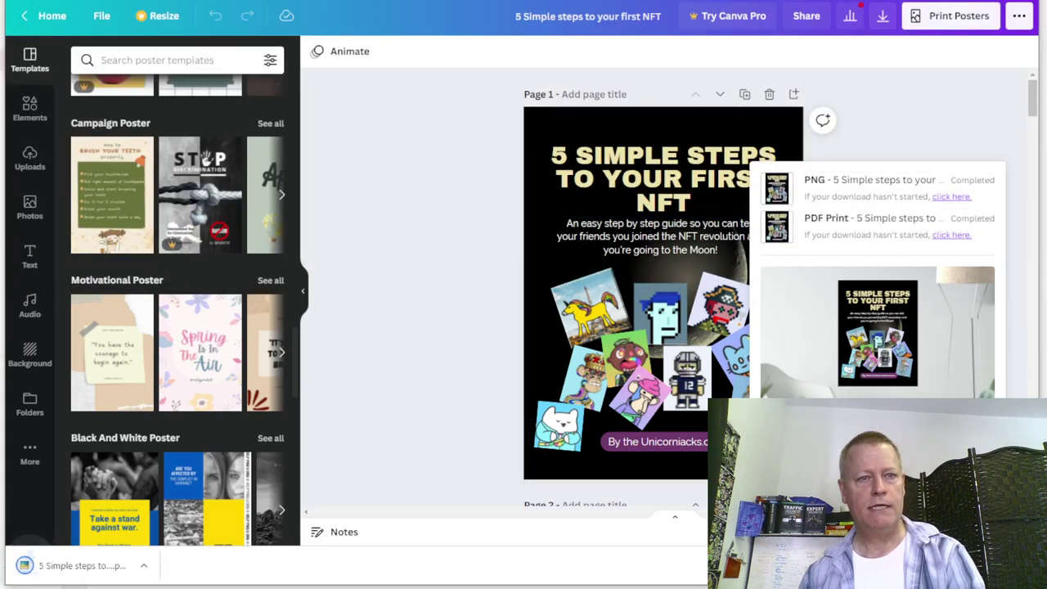
{"action": "key", "text": "ctrl+Tab"}
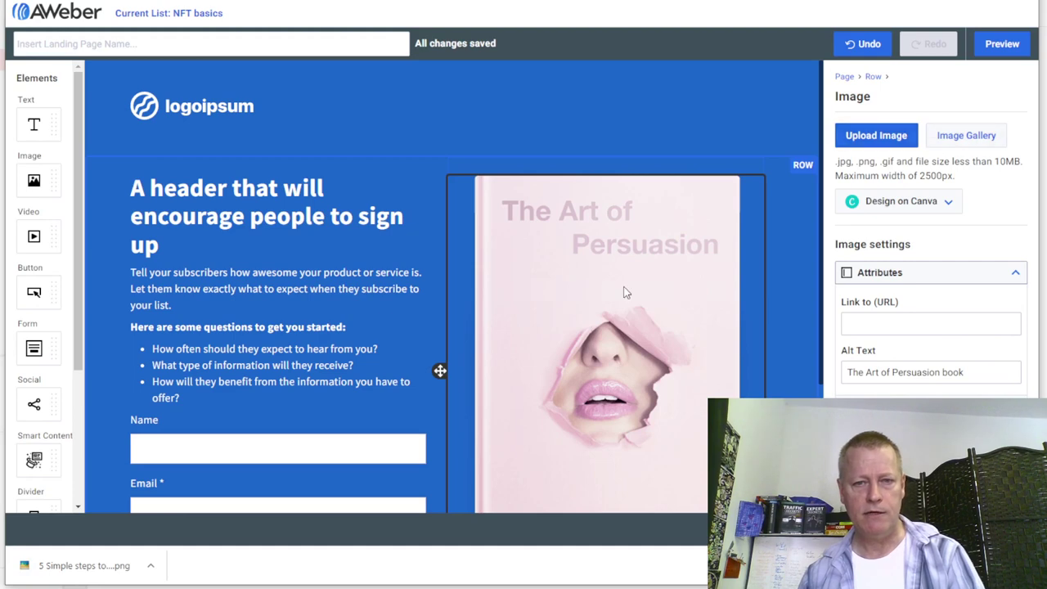
- Upload the NFT guide PNG to replace the book cover image on the landing page
{"action": "scroll", "coordinate": [682, 354], "scroll_direction": "down", "scroll_amount": 3}
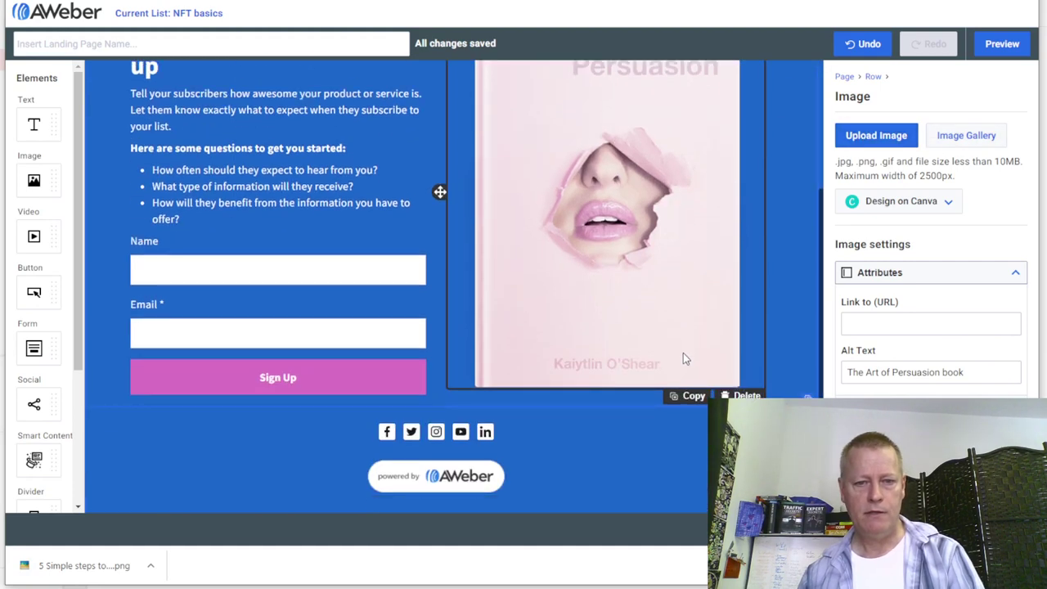
{"action": "scroll", "coordinate": [692, 321], "scroll_direction": "up", "scroll_amount": 2}
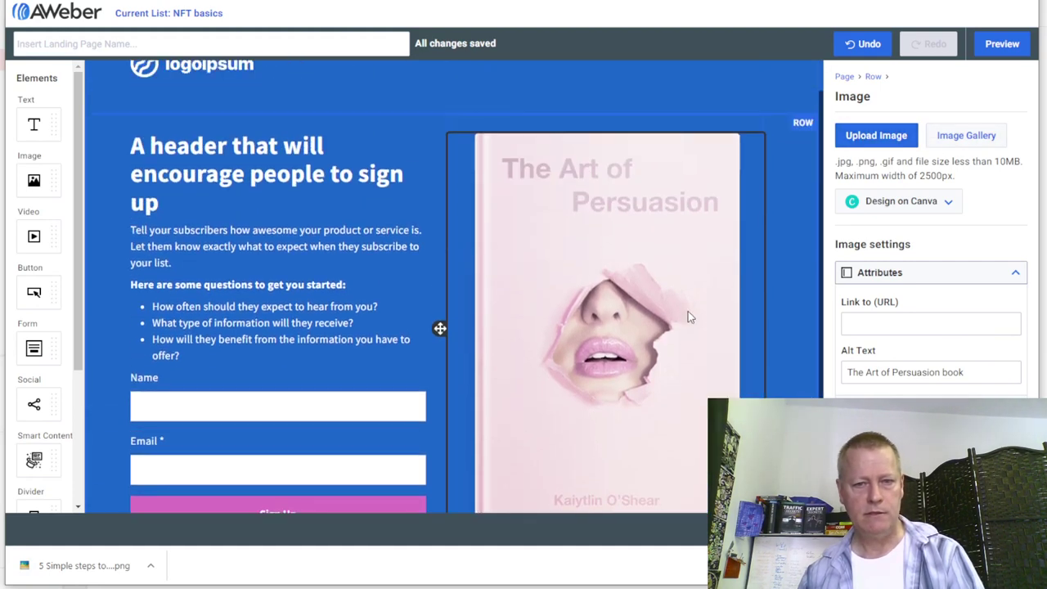
{"action": "left_click", "coordinate": [879, 143]}
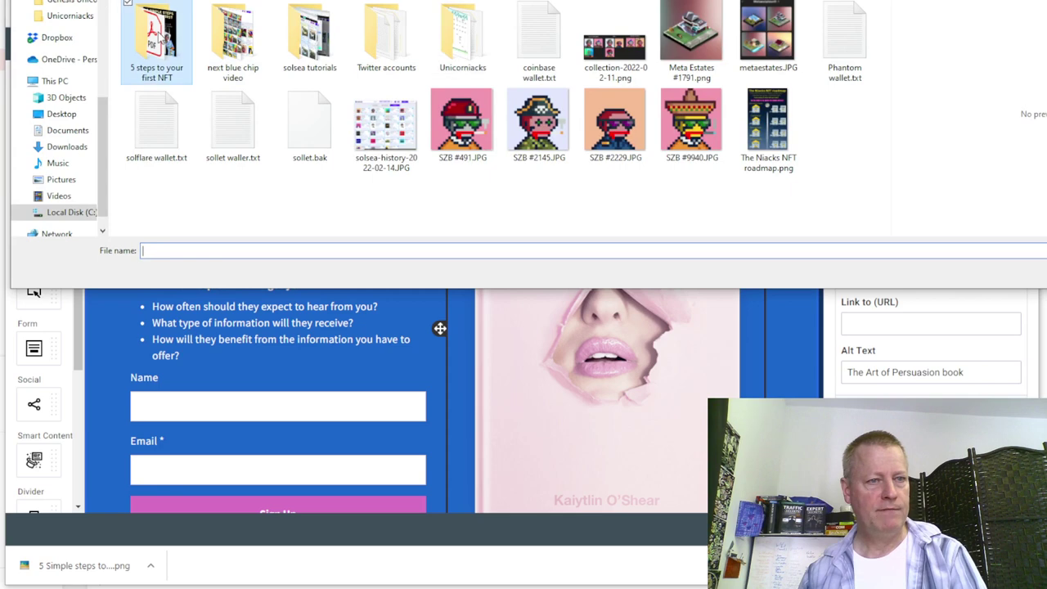
{"action": "scroll", "coordinate": [161, 37], "scroll_direction": "up", "scroll_amount": 2}
{"action": "double_click", "coordinate": [326, 58]}
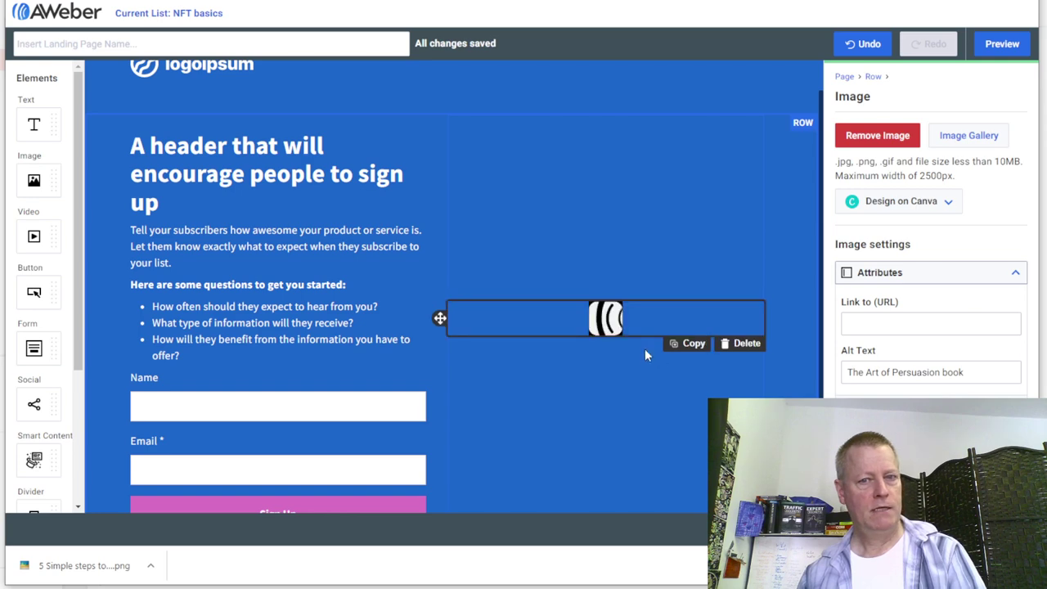
{"action": "scroll", "coordinate": [704, 327], "scroll_direction": "down", "scroll_amount": 1}
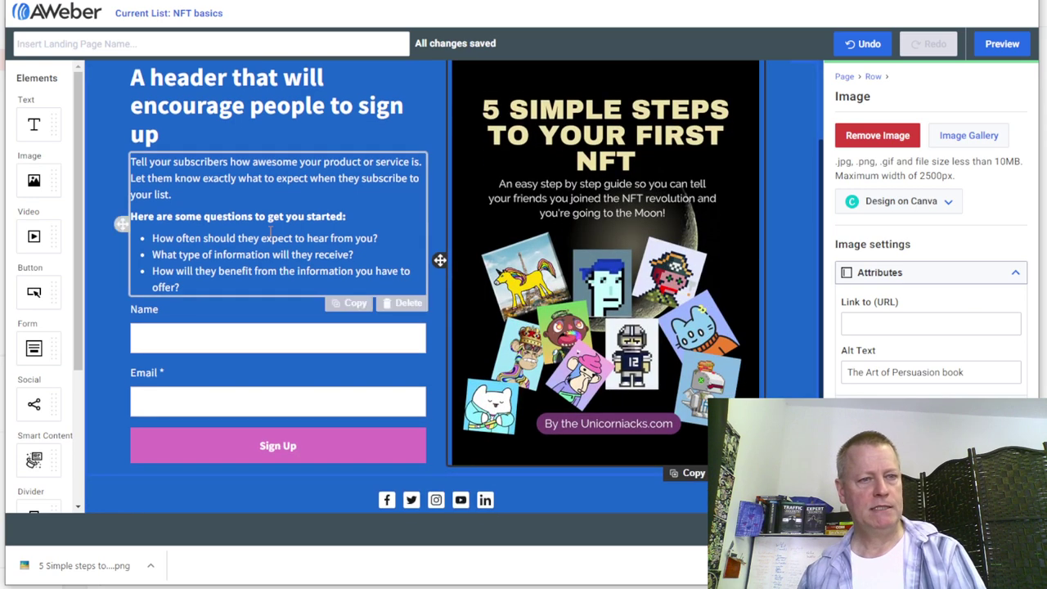
{"action": "scroll", "coordinate": [246, 213], "scroll_direction": "up", "scroll_amount": 2}
- Retype the headline as 'Get your first NFT and show it off to your friends!' and leave the editor
{"action": "triple_click", "coordinate": [227, 188]}
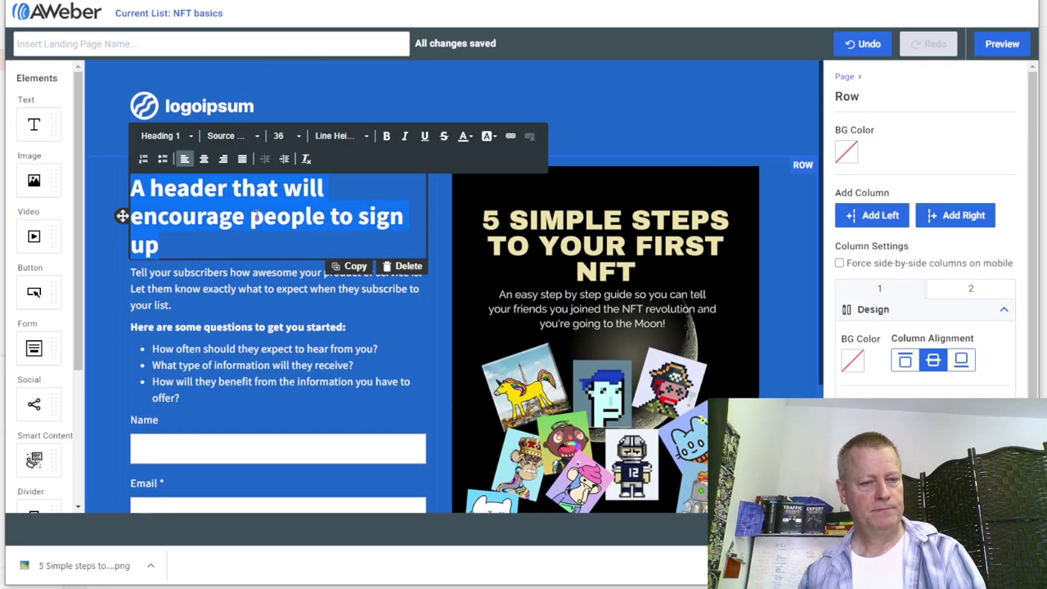
{"action": "type", "text": "Get"}
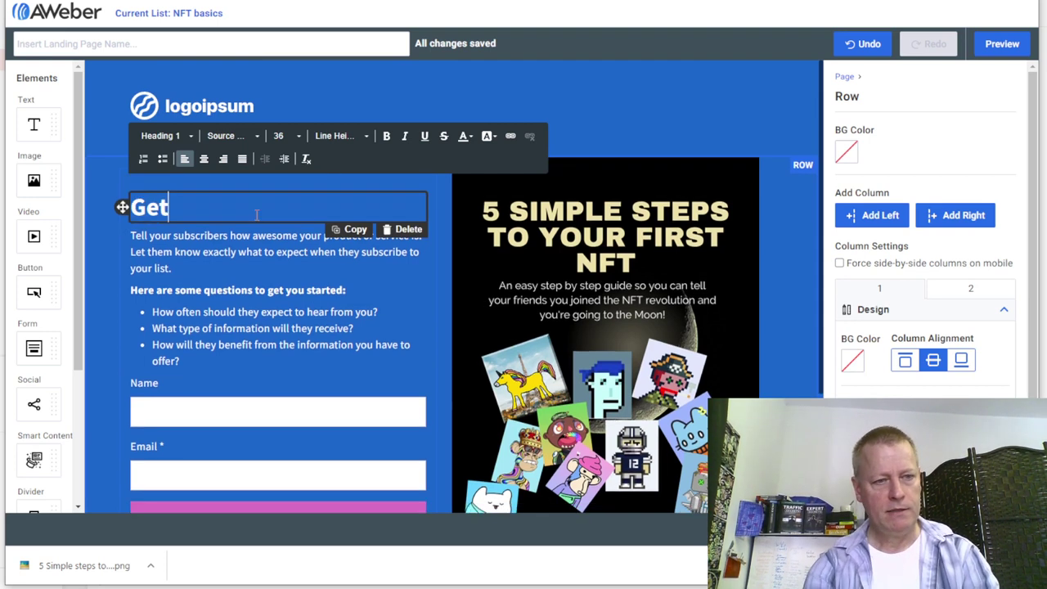
{"action": "type", "text": " your fr"}
{"action": "key", "text": "BackSpace"}
{"action": "type", "text": "first NFT"}
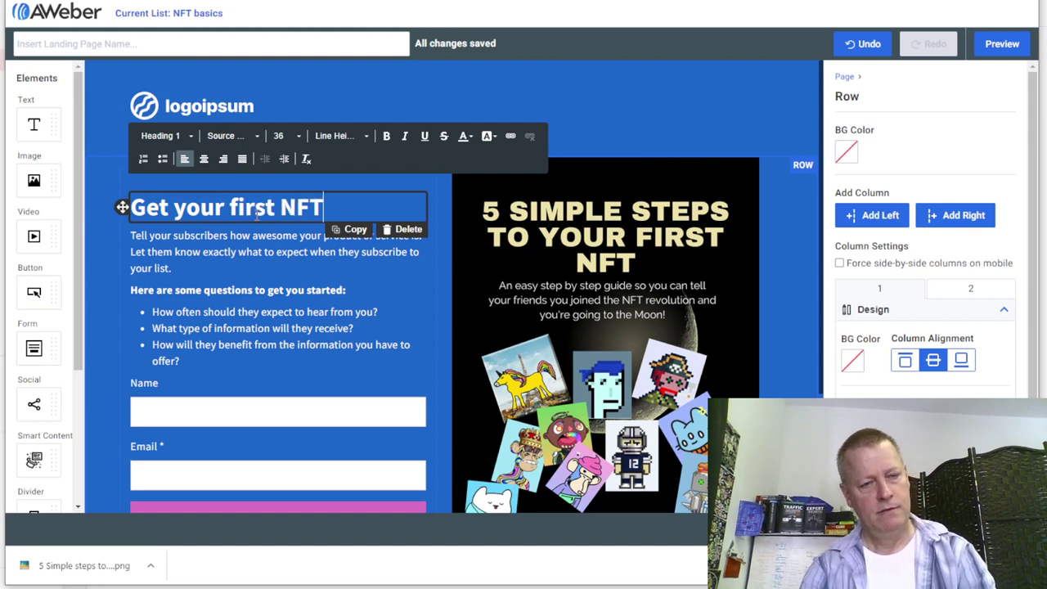
{"action": "type", "text": " and "}
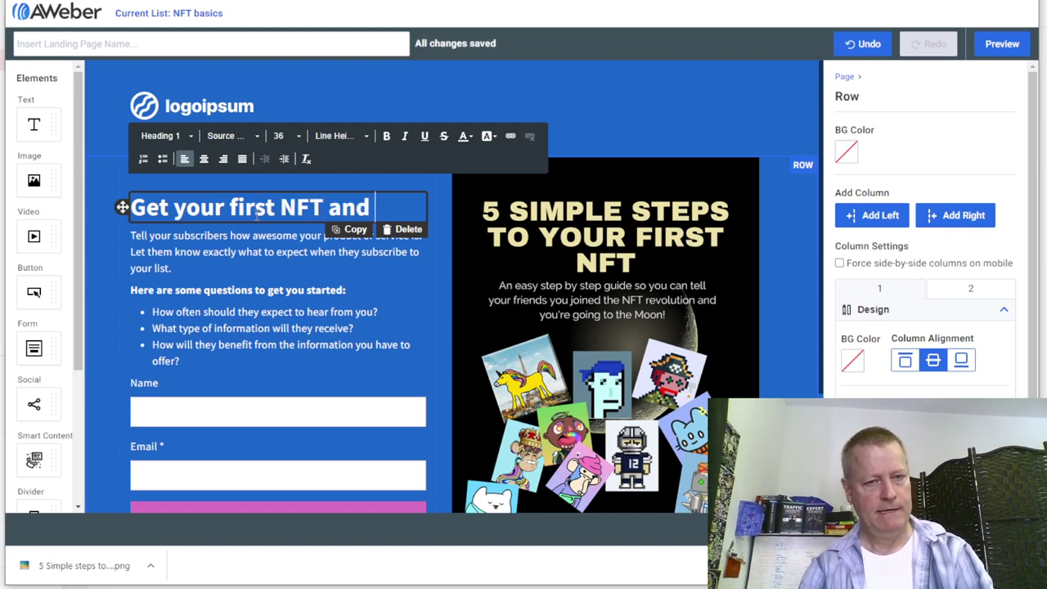
{"action": "type", "text": "show "}
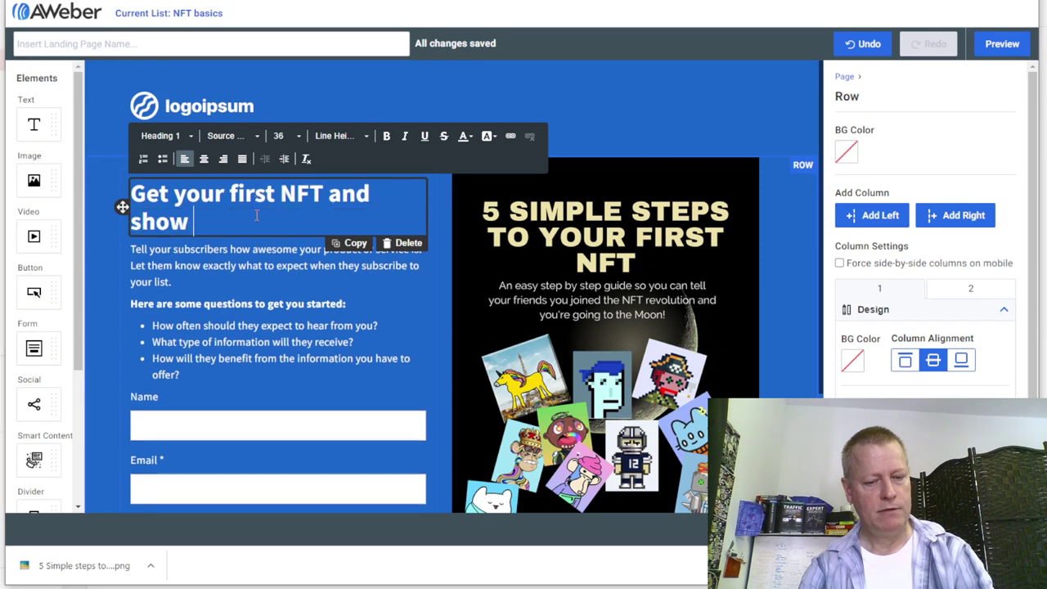
{"action": "type", "text": "it off to yo"}
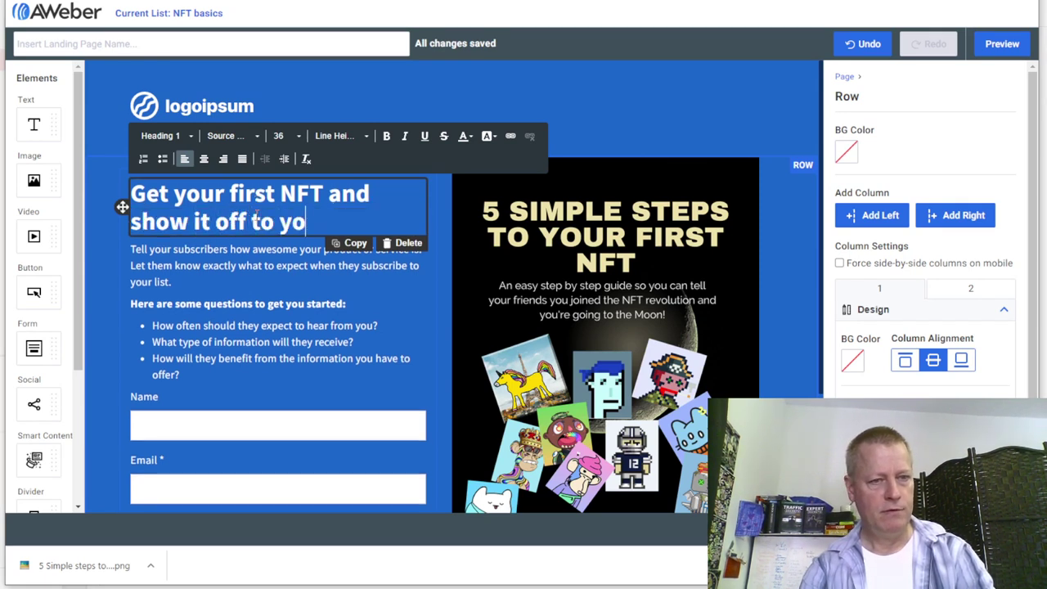
{"action": "type", "text": "ur friends!"}
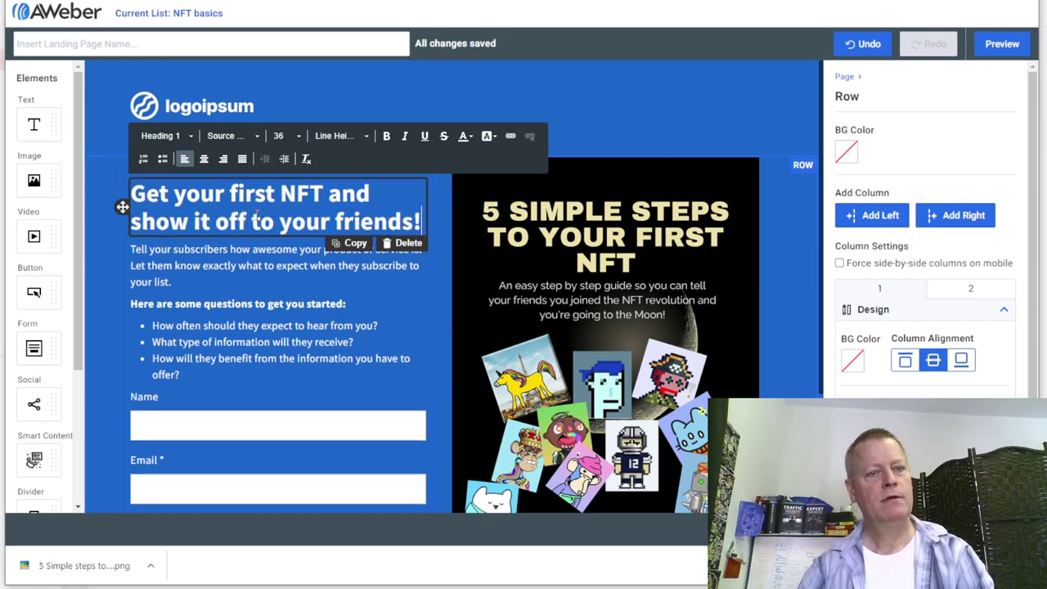
{"action": "left_click", "coordinate": [218, 272]}
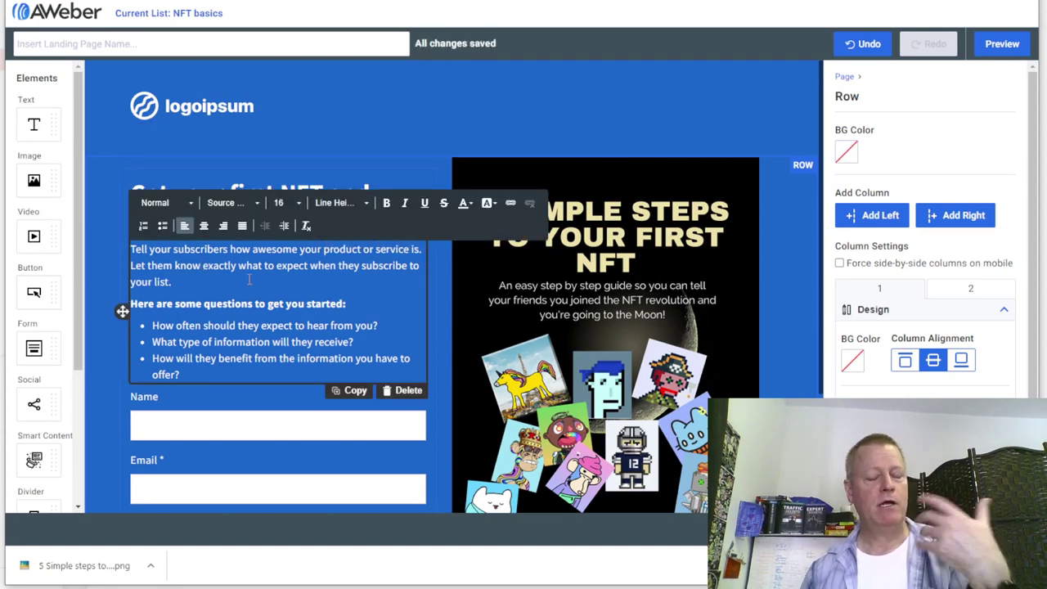
{"action": "scroll", "coordinate": [257, 285], "scroll_direction": "down", "scroll_amount": 2}
{"action": "scroll", "coordinate": [259, 286], "scroll_direction": "up", "scroll_amount": 2}
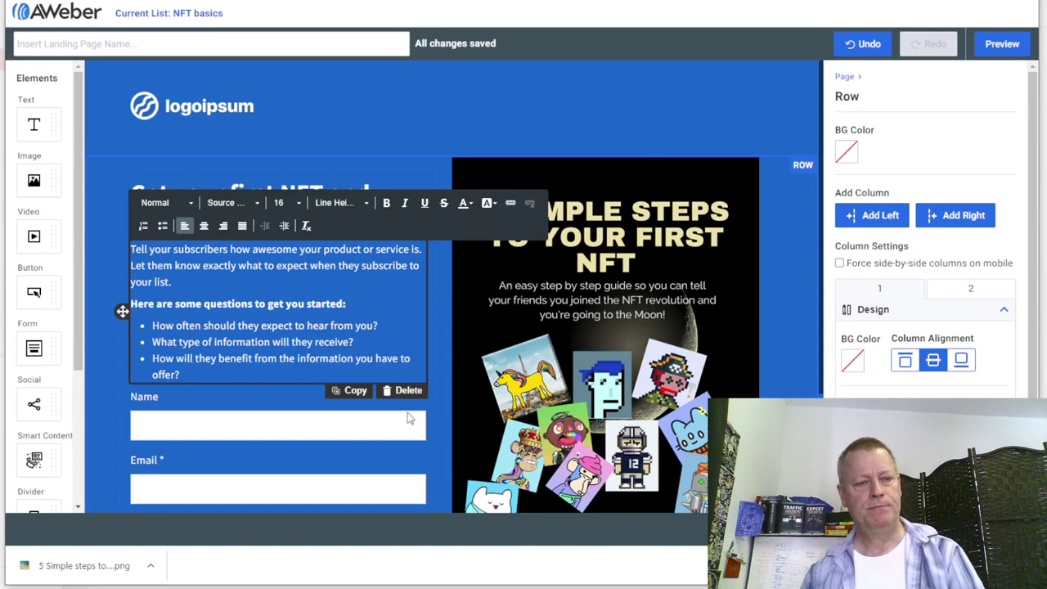
{"action": "key", "text": "alt+Left"}
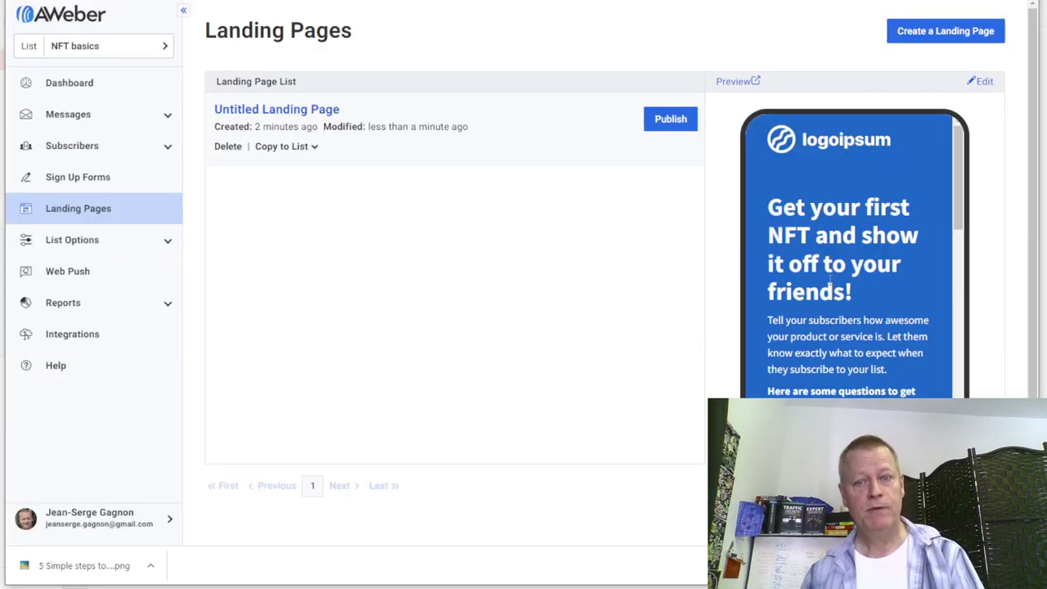
- Publish the Untitled Landing Page, dismiss its sharing message, and open an incognito window
{"action": "left_click", "coordinate": [681, 122]}
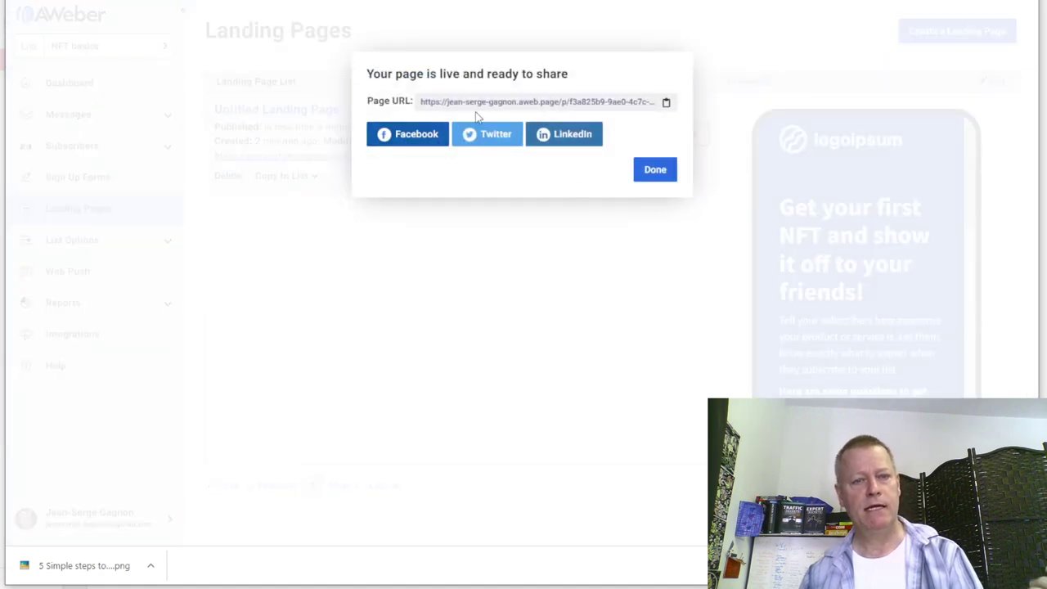
{"action": "left_click", "coordinate": [655, 171]}
{"action": "key", "text": "alt+f"}
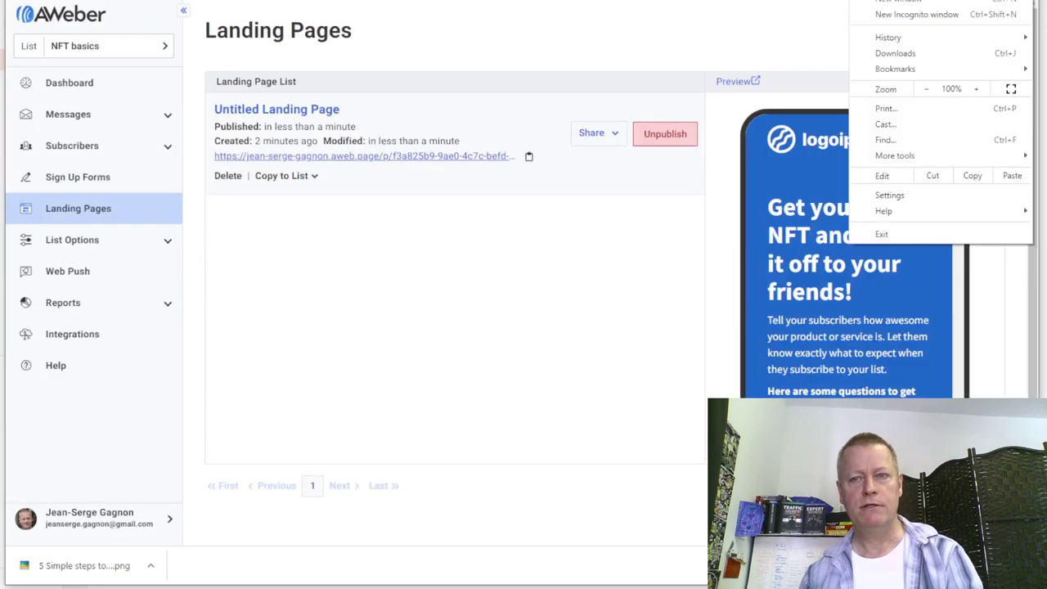
{"action": "left_click", "coordinate": [925, 16]}
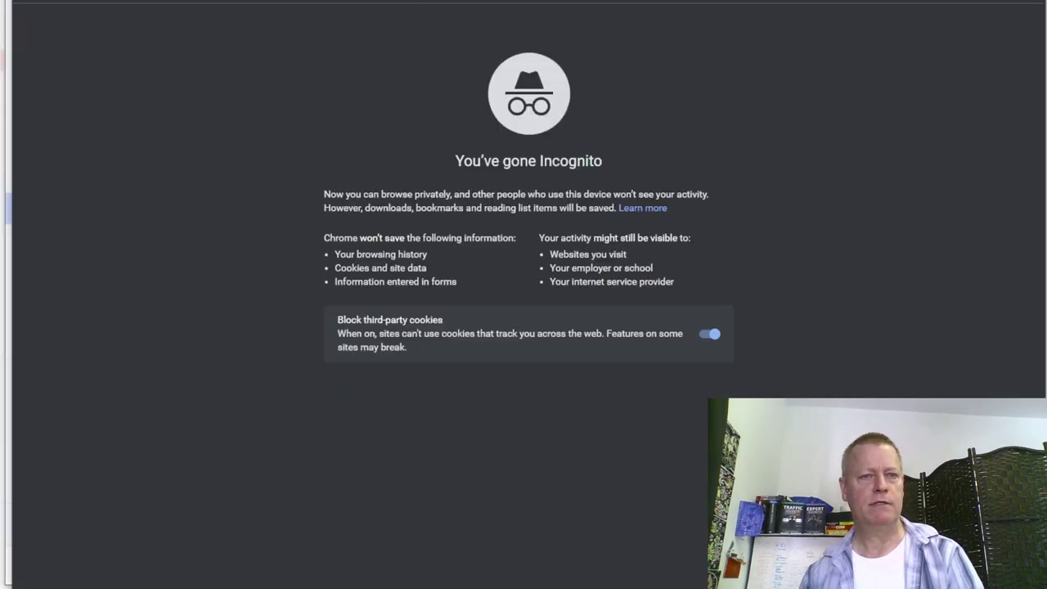
- Load the pasted landing page URL to confirm it is live, then close that tab
{"action": "type", "text": "https://jean-serge-gagnon.aweb.page/p/f3a825b9-9ae0-4c7c-befd-3e5ce0603007"}
{"action": "key", "text": "Return"}
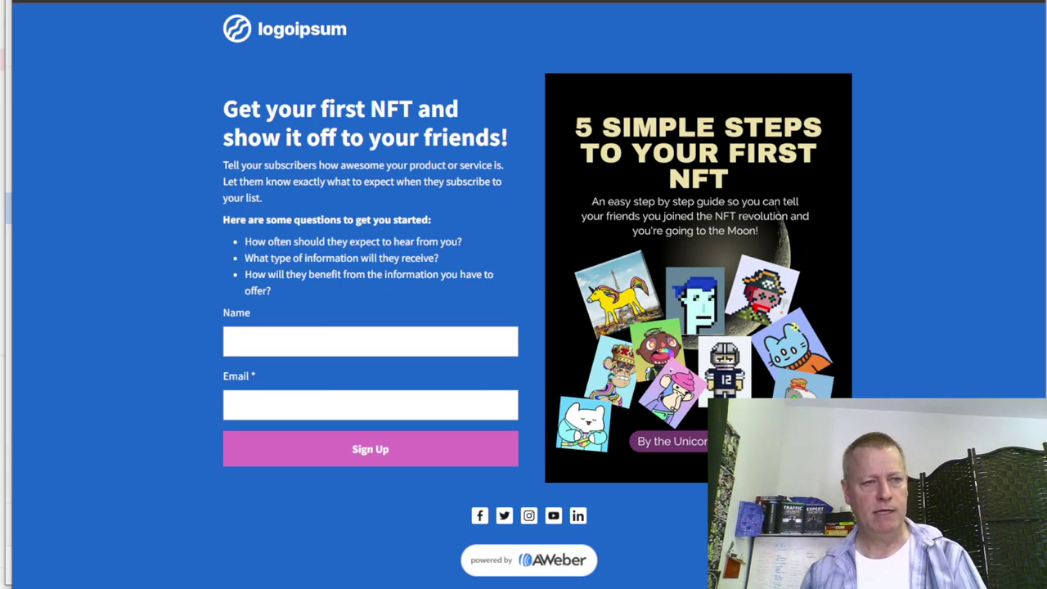
{"action": "key", "text": "ctrl+w"}
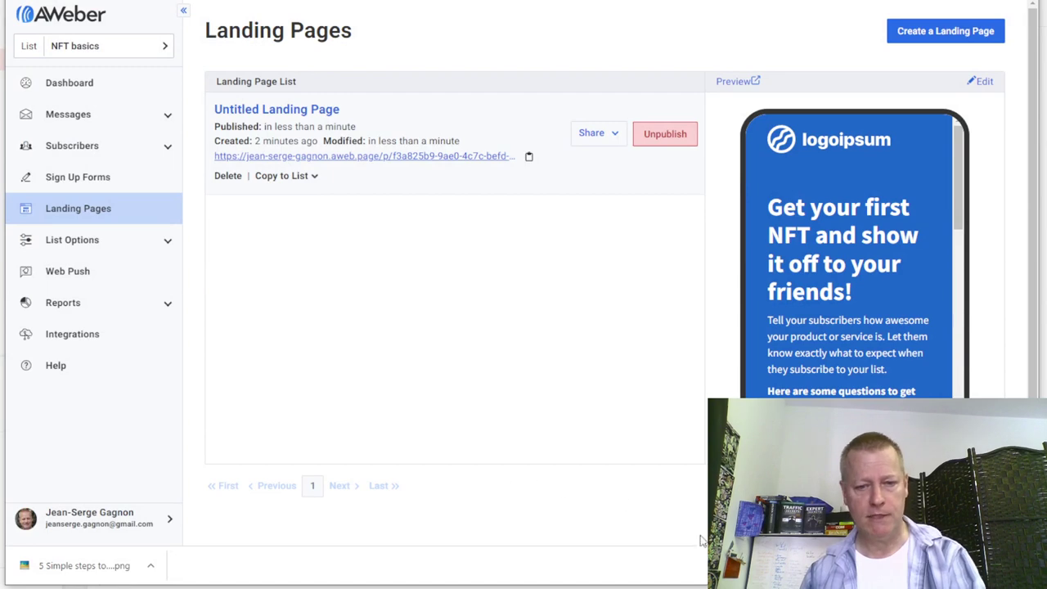
{"action": "key", "text": "alt+Tab"}
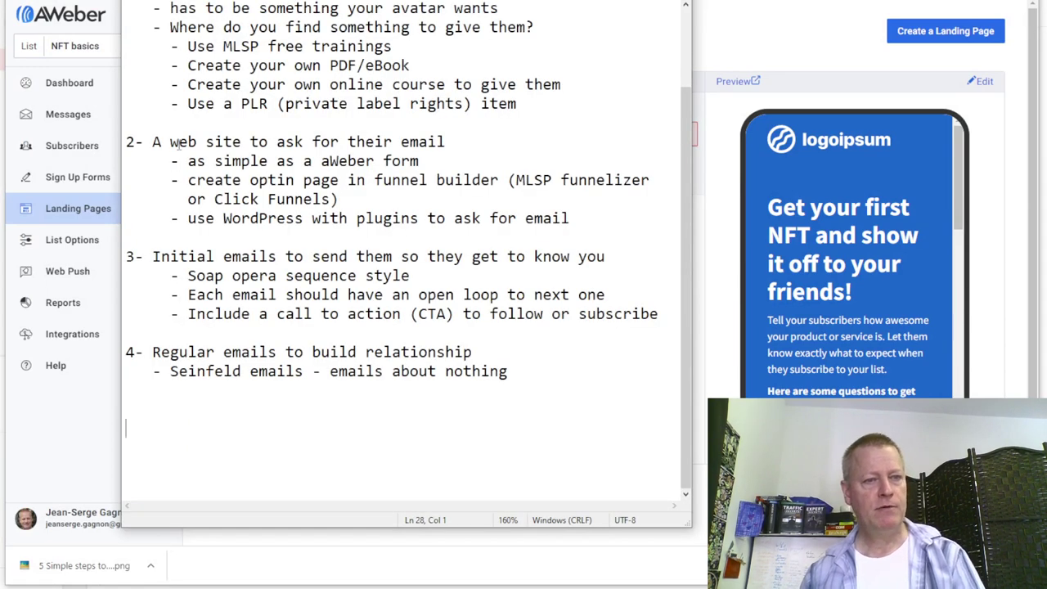
{"action": "left_click", "coordinate": [444, 141]}
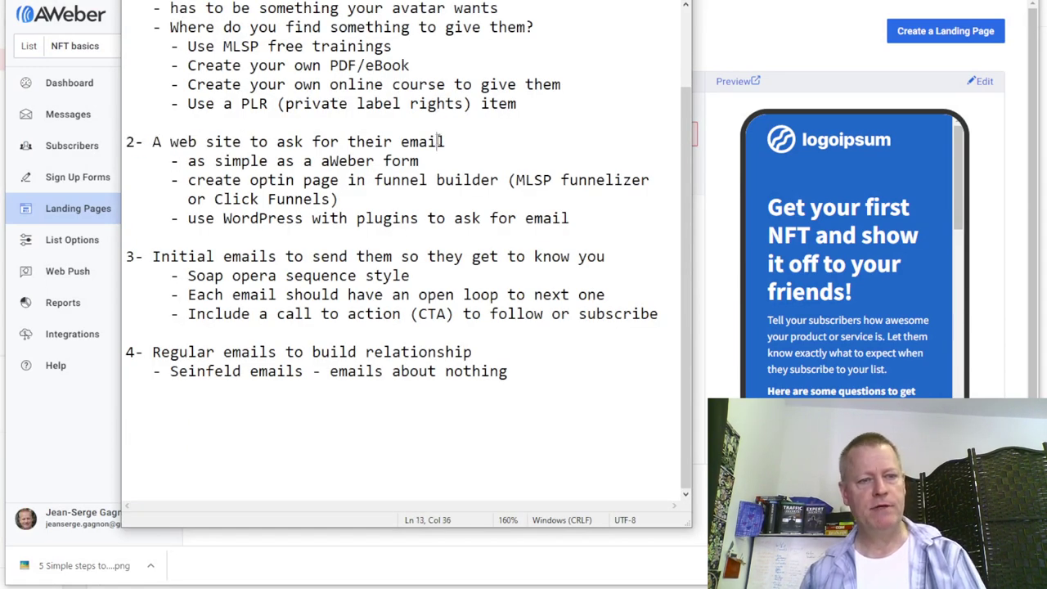
{"action": "scroll", "coordinate": [425, 164], "scroll_direction": "up", "scroll_amount": 2}
{"action": "left_click_drag", "start_coordinate": [169, 77], "coordinate": [490, 84]}
{"action": "left_click", "coordinate": [412, 144]}
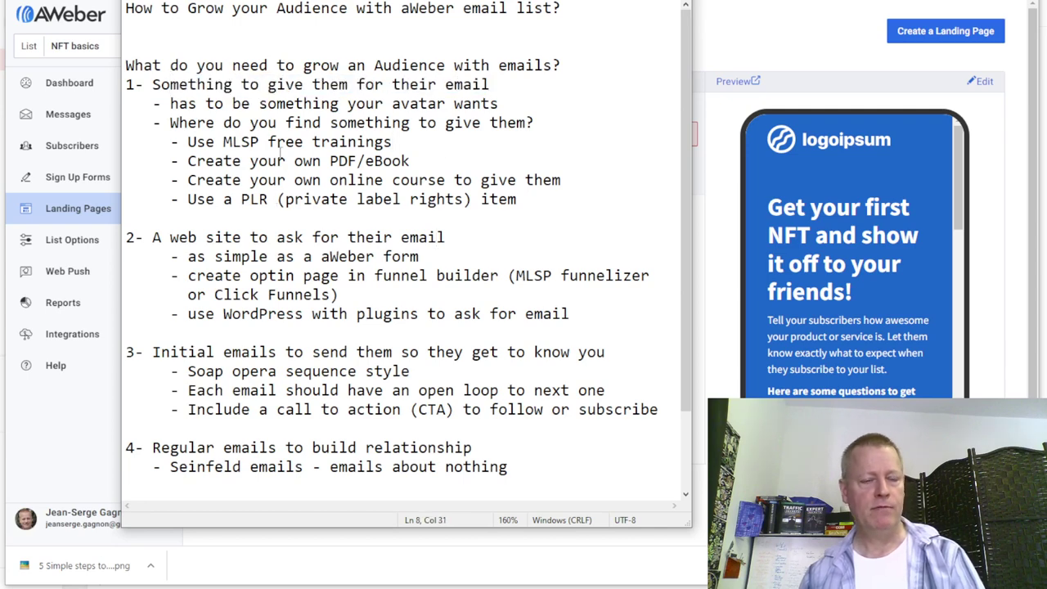
{"action": "scroll", "coordinate": [382, 258], "scroll_direction": "down", "scroll_amount": 2}
{"action": "left_click_drag", "start_coordinate": [241, 256], "coordinate": [507, 256]}
{"action": "left_click", "coordinate": [392, 294]}
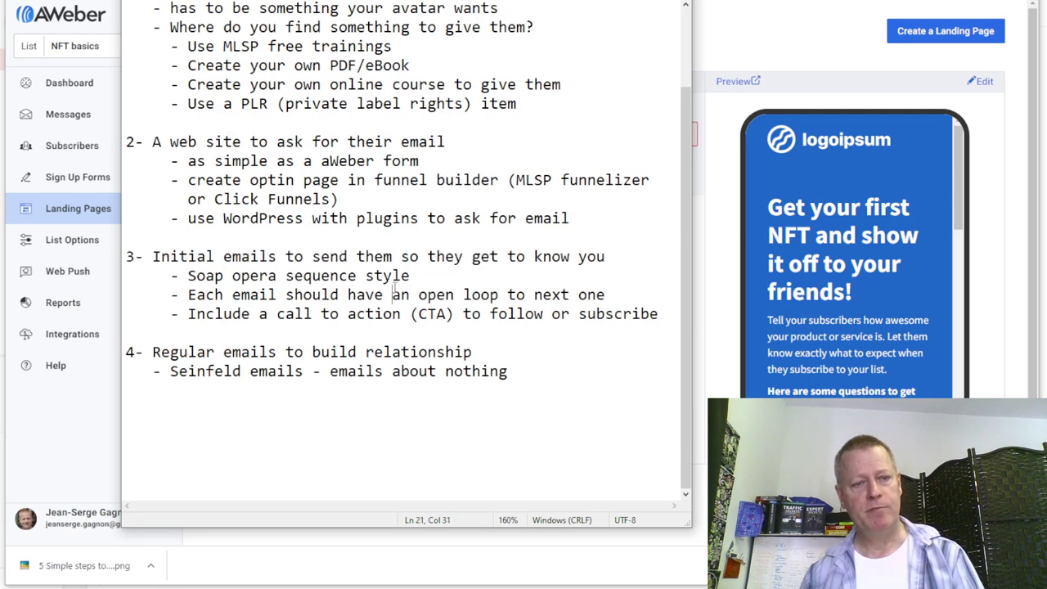
{"action": "left_click_drag", "start_coordinate": [242, 352], "coordinate": [438, 373]}
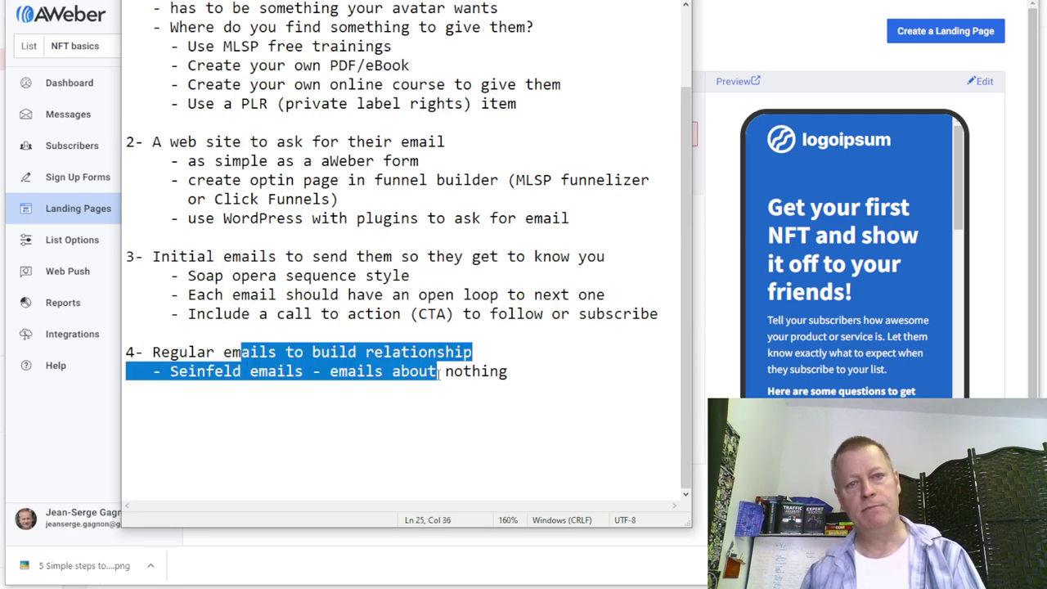
{"action": "key", "text": "alt+Tab"}
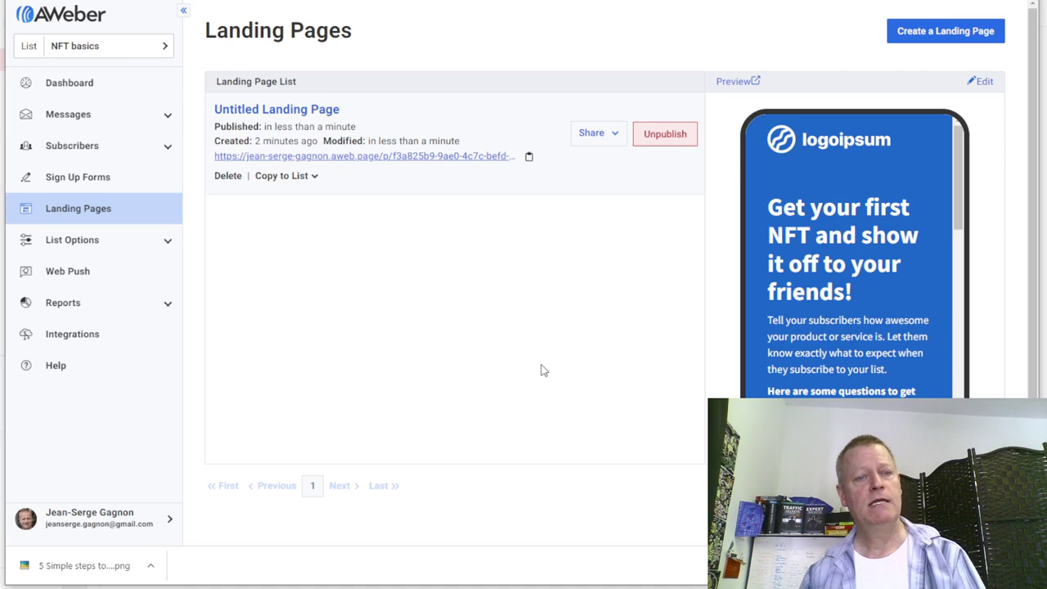
- Start a new drag-and-drop email from Drafts with subject 'I got my video done'
{"action": "left_click", "coordinate": [73, 119]}
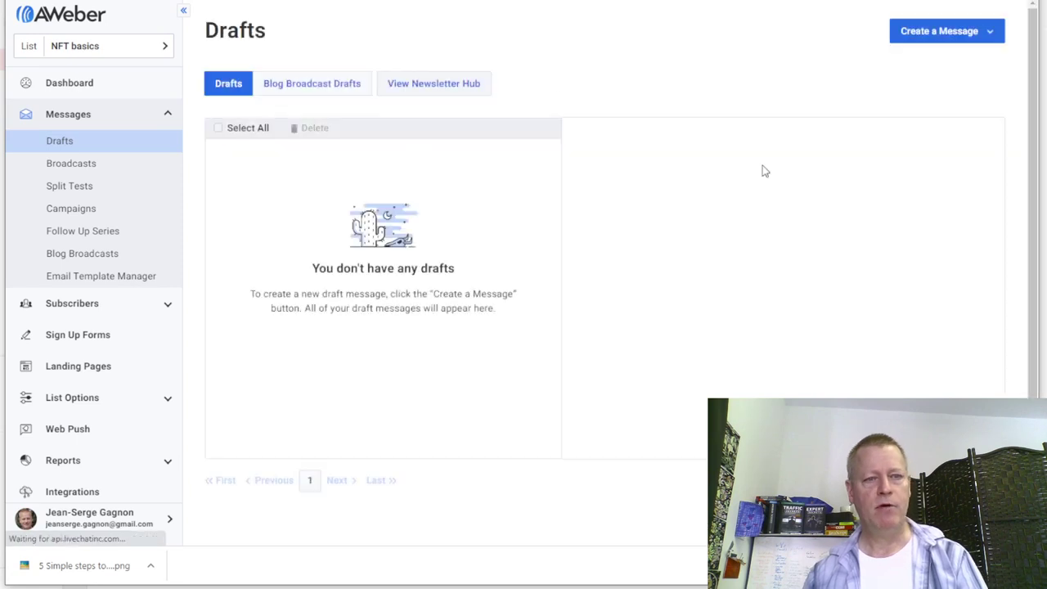
{"action": "left_click", "coordinate": [947, 34]}
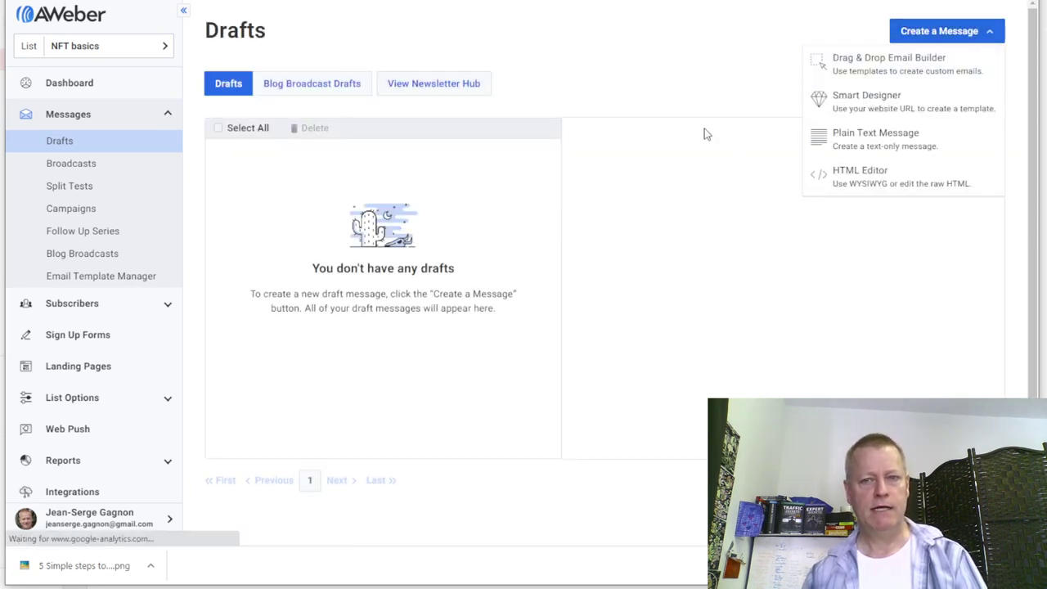
{"action": "left_click", "coordinate": [853, 74]}
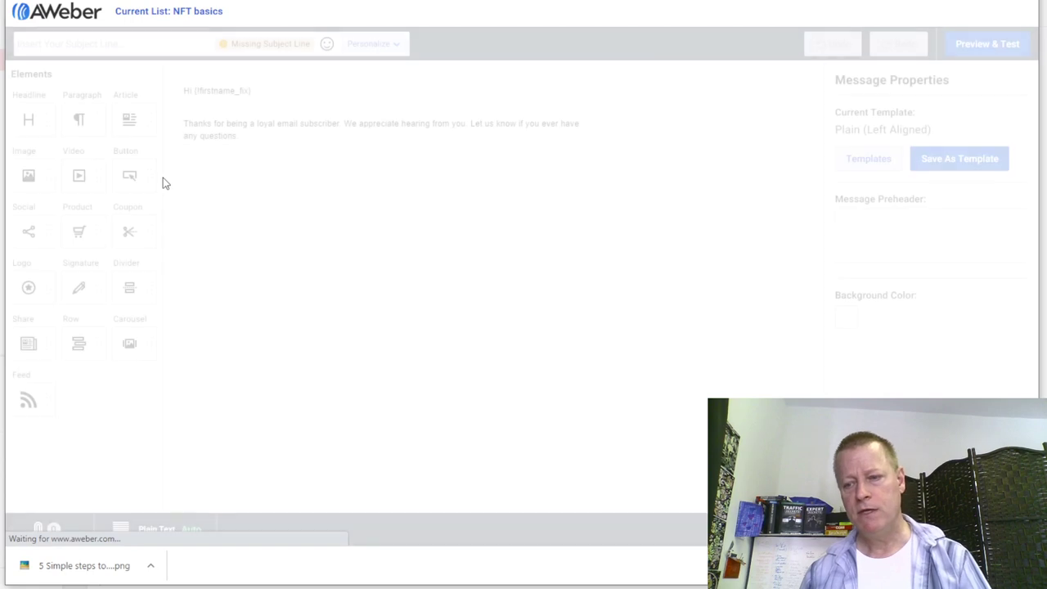
{"action": "left_click", "coordinate": [160, 41]}
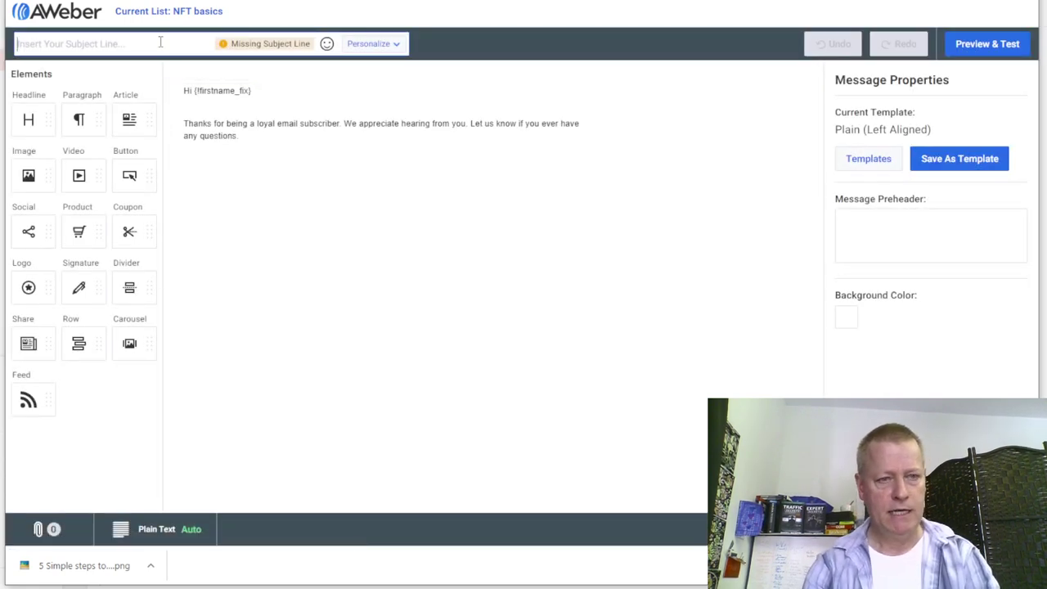
{"action": "type", "text": "I"}
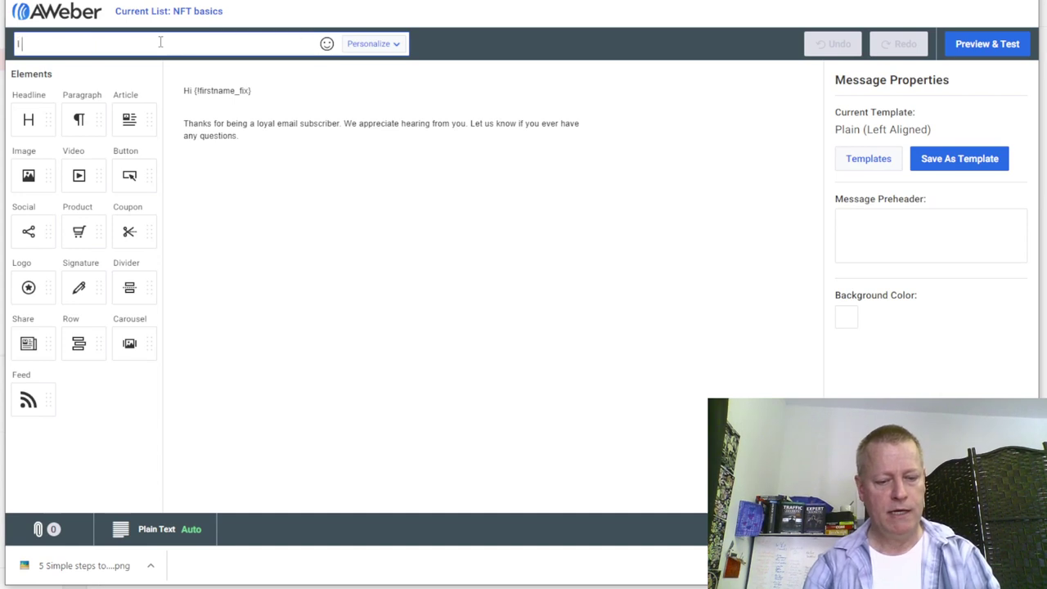
{"action": "type", "text": " got m"}
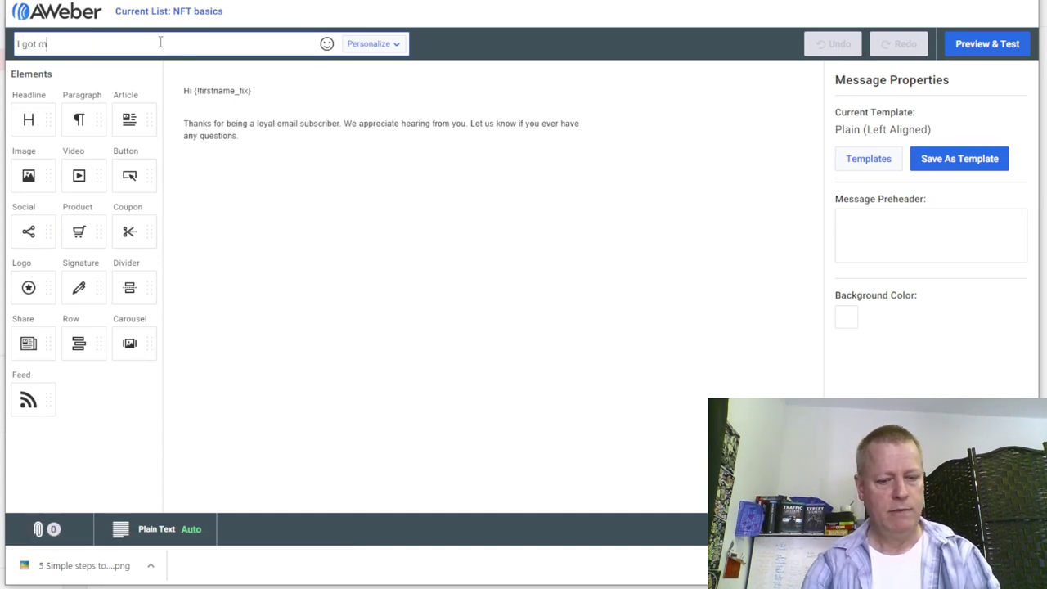
{"action": "type", "text": "y video done"}
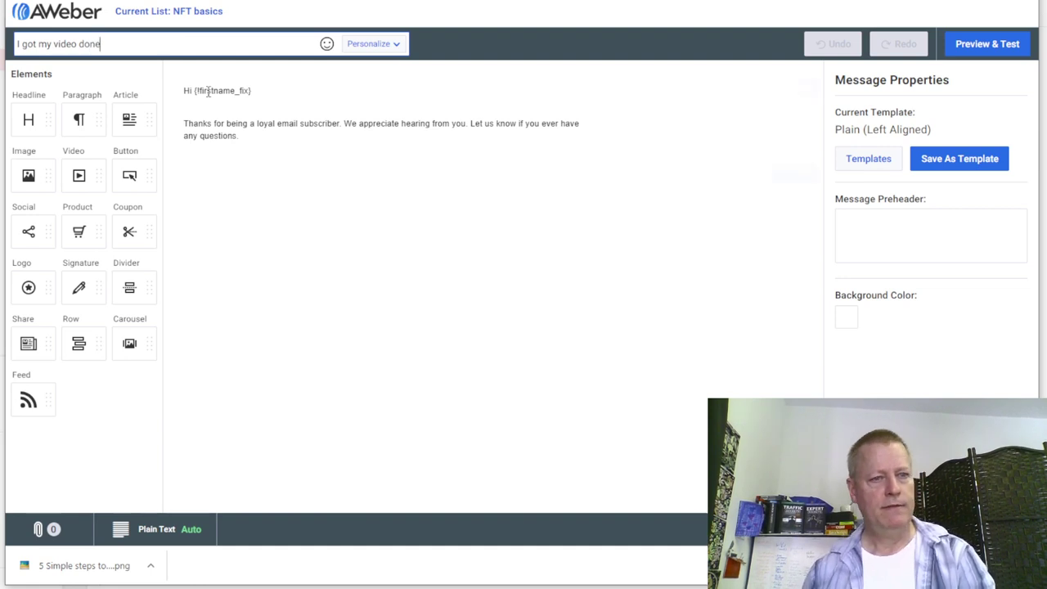
- Replace the default thank-you paragraph with 'Hey, it was a great day...' and begin the subscribe line
{"action": "left_click_drag", "start_coordinate": [242, 138], "coordinate": [177, 123]}
{"action": "key", "text": "Delete"}
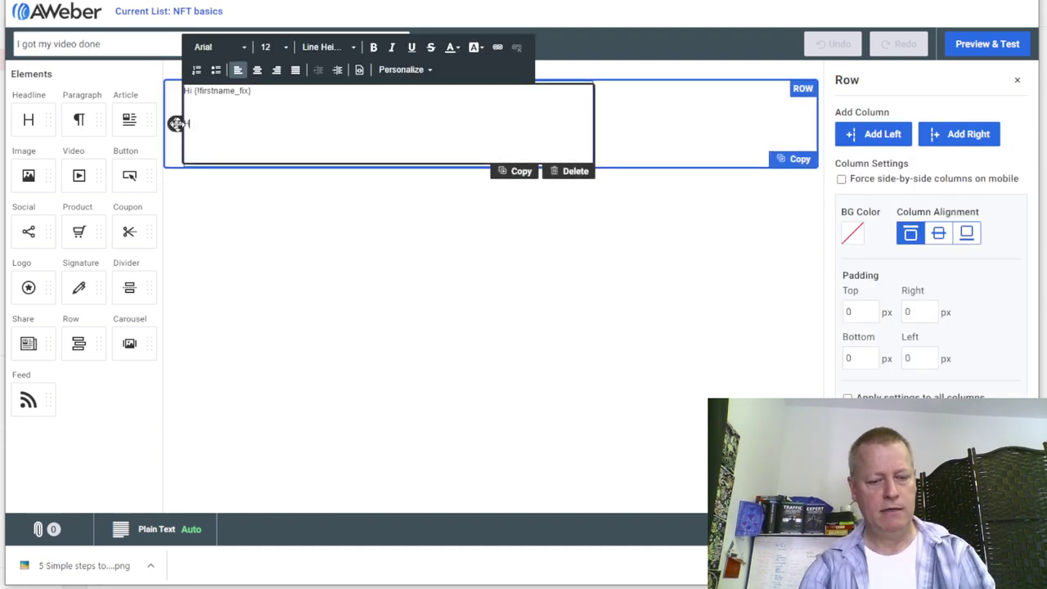
{"action": "type", "text": "Hey, it was a great"}
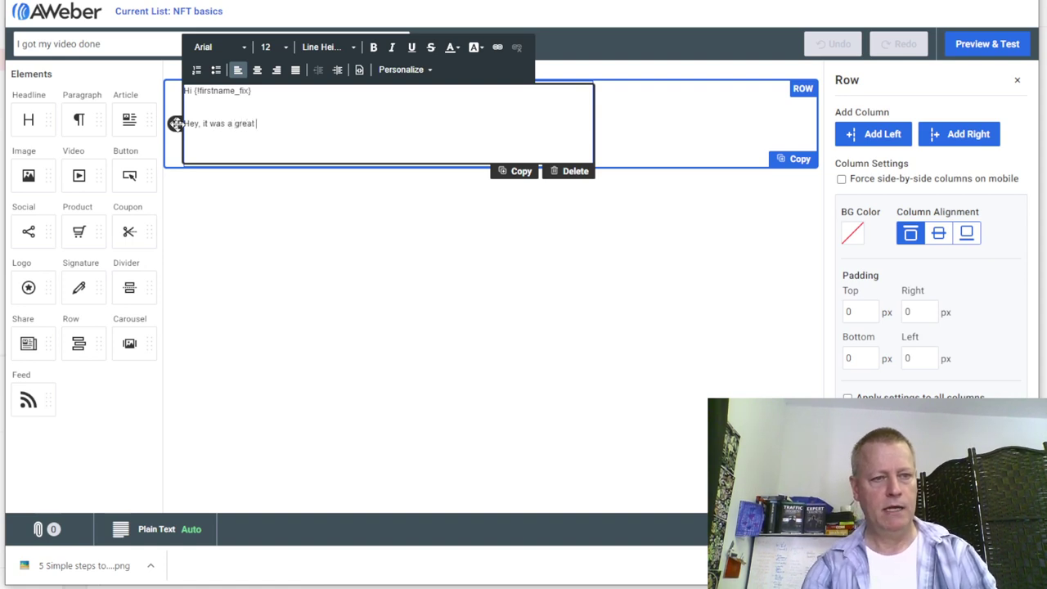
{"action": "type", "text": " day"}
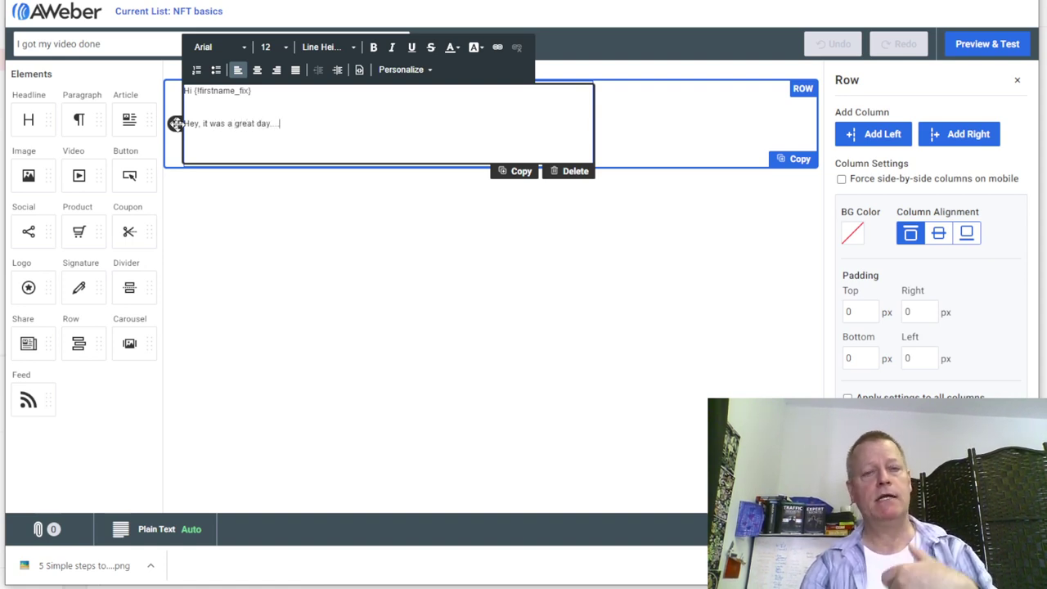
{"action": "type", "text": "..."}
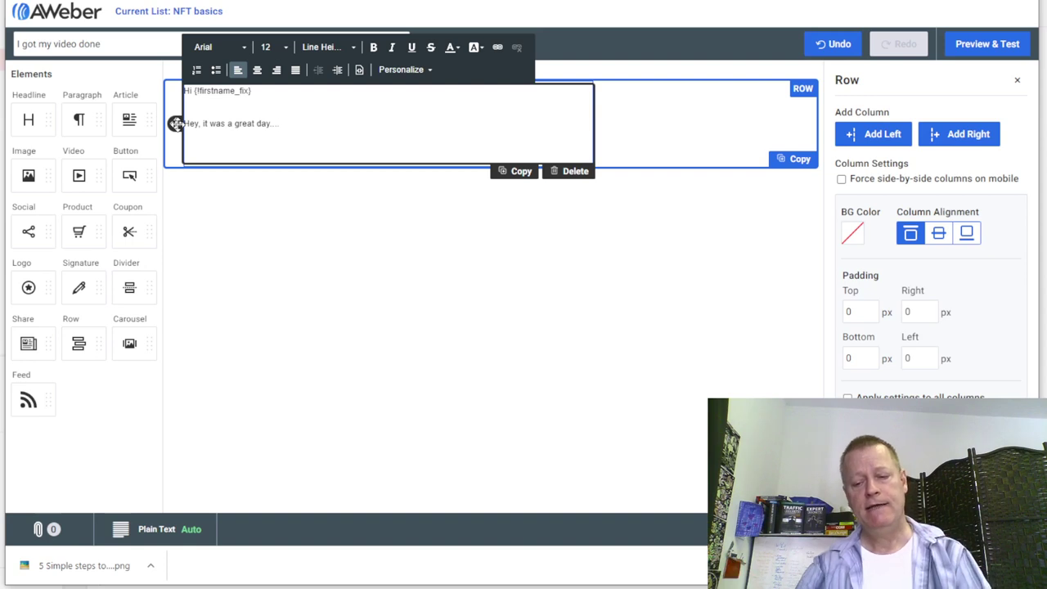
{"action": "key", "text": "Return"}
{"action": "key", "text": "Return"}
{"action": "type", "text": "D"}
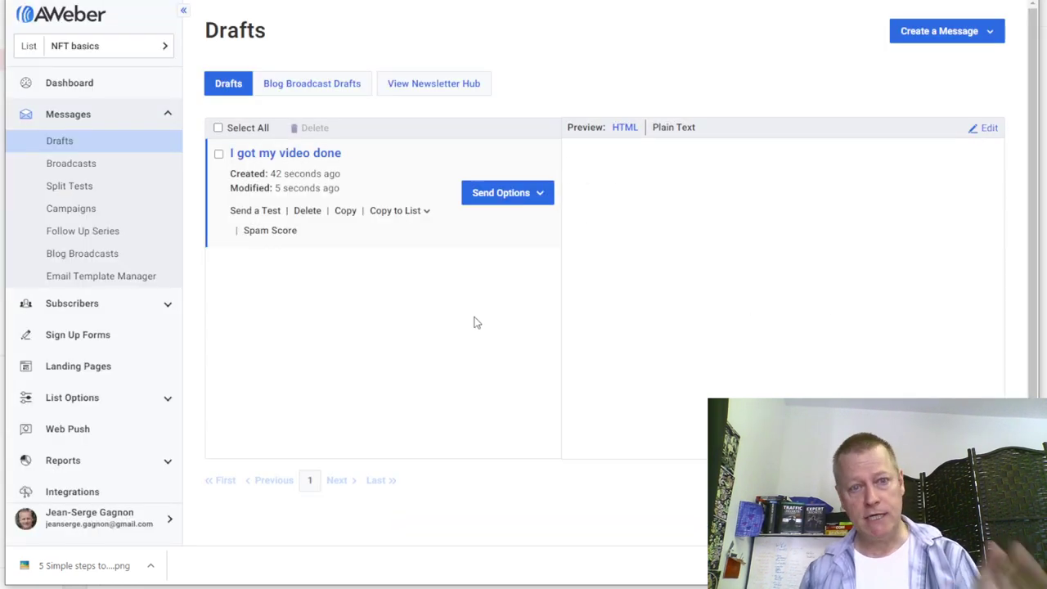
- Choose Schedule a Broadcast and review its sharing, list and Active Subscribers settings
{"action": "left_click", "coordinate": [536, 193]}
{"action": "left_click", "coordinate": [507, 225]}
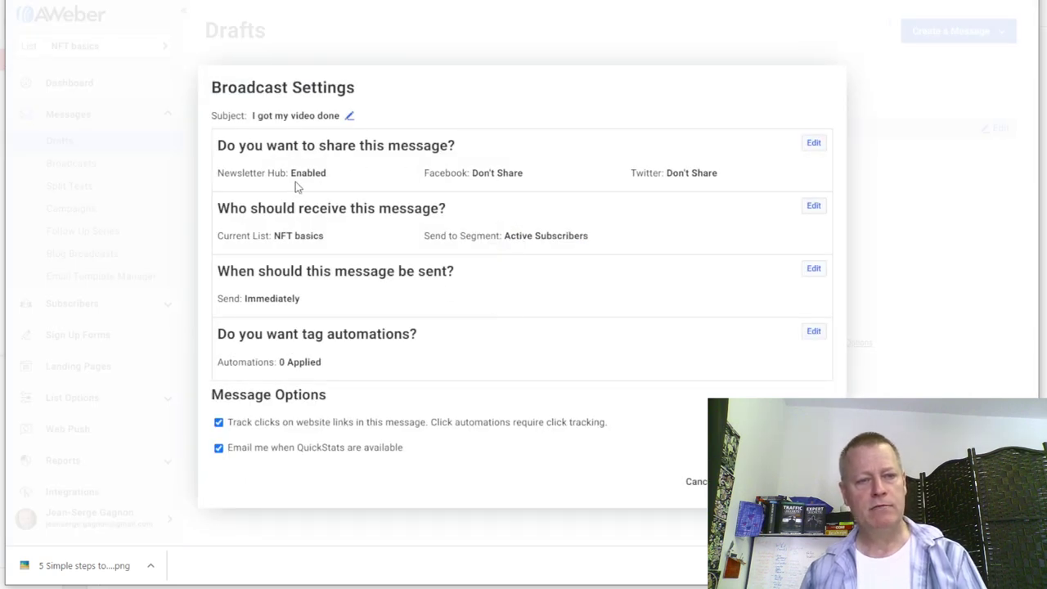
{"action": "left_click_drag", "start_coordinate": [287, 176], "coordinate": [362, 175]}
{"action": "left_click_drag", "start_coordinate": [445, 173], "coordinate": [553, 179]}
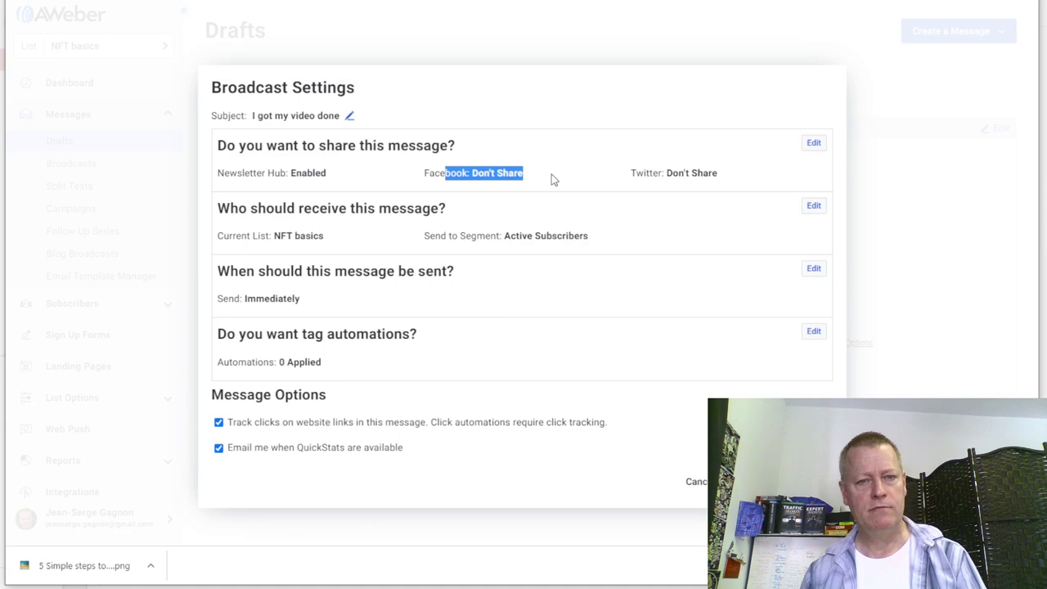
{"action": "left_click_drag", "start_coordinate": [653, 173], "coordinate": [745, 179]}
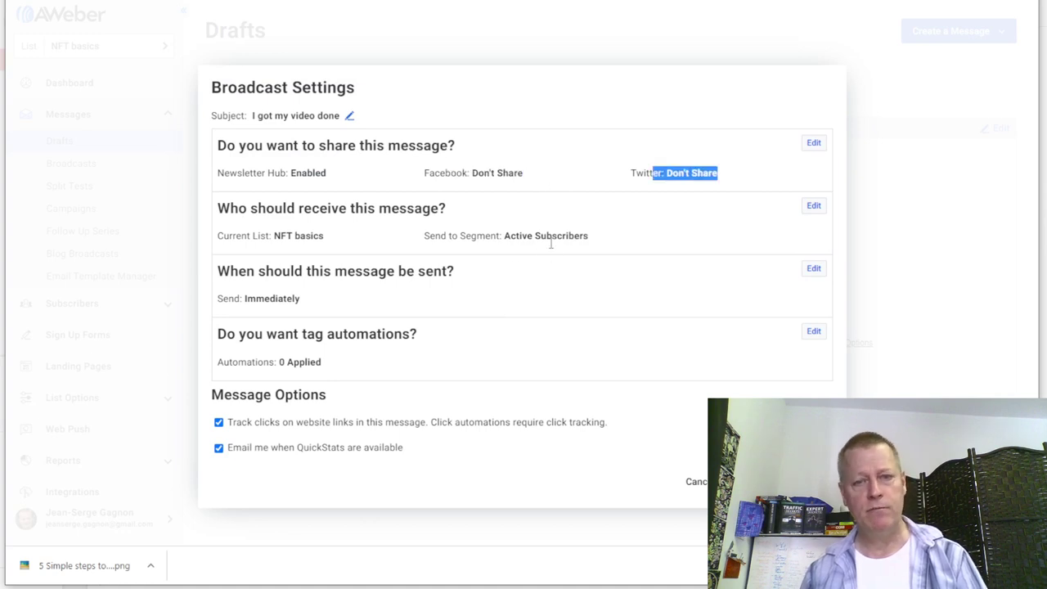
{"action": "left_click_drag", "start_coordinate": [266, 237], "coordinate": [327, 240]}
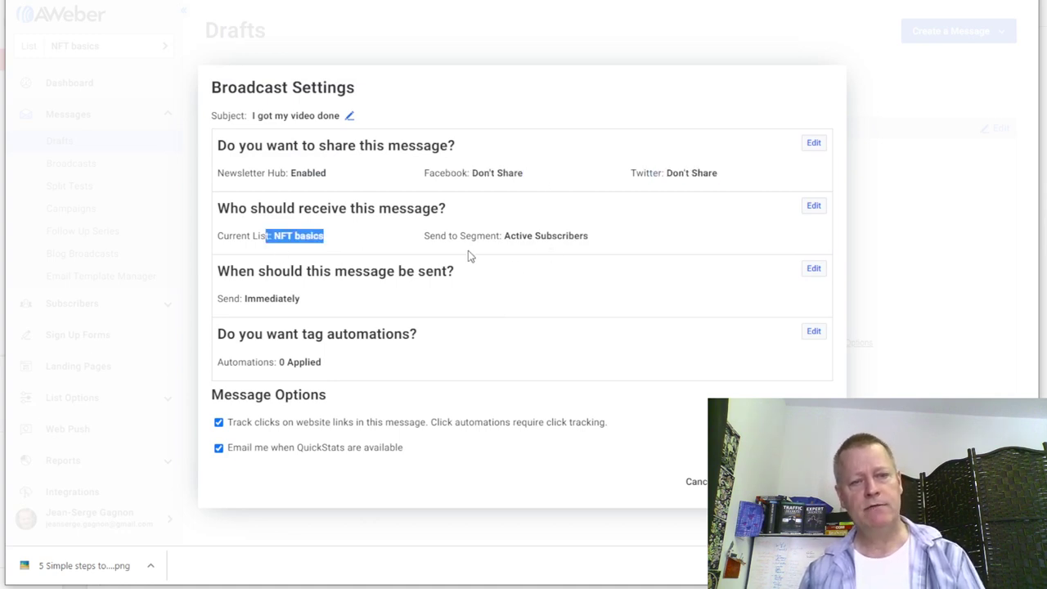
{"action": "left_click_drag", "start_coordinate": [509, 242], "coordinate": [602, 240]}
{"action": "left_click_drag", "start_coordinate": [263, 299], "coordinate": [345, 306]}
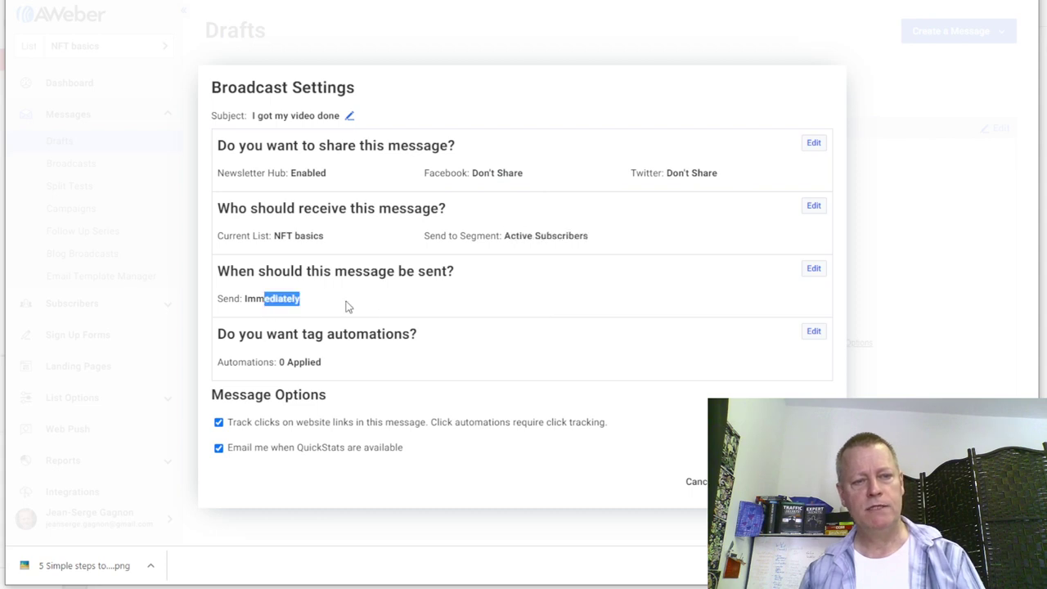
- Set the send time to Tue, Mar 8, 2022, 7:00 AM and save the schedule
{"action": "left_click", "coordinate": [814, 270]}
{"action": "scroll", "coordinate": [671, 341], "scroll_direction": "down", "scroll_amount": 1}
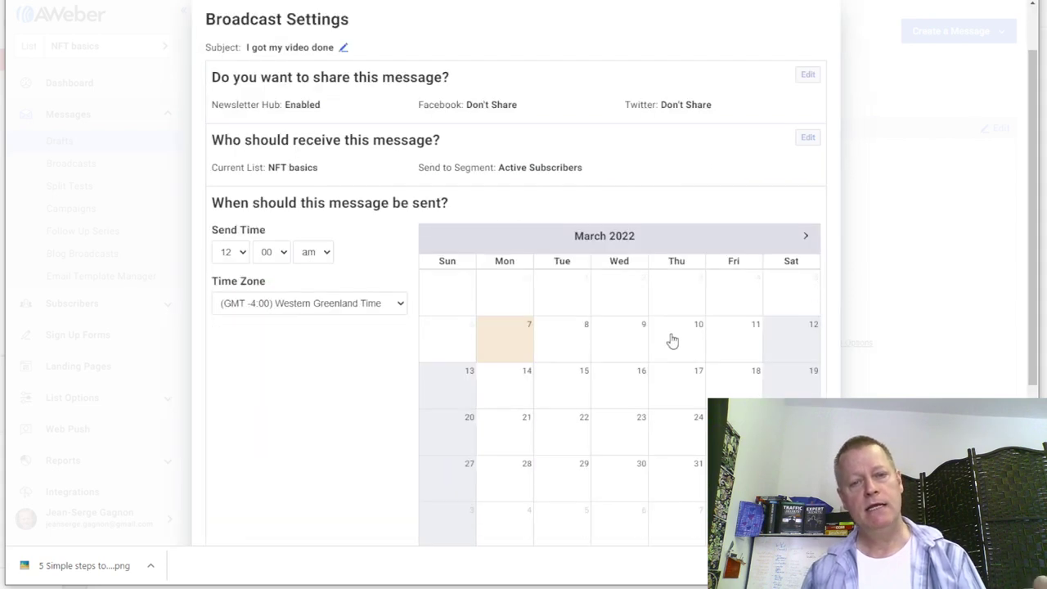
{"action": "left_click", "coordinate": [572, 350]}
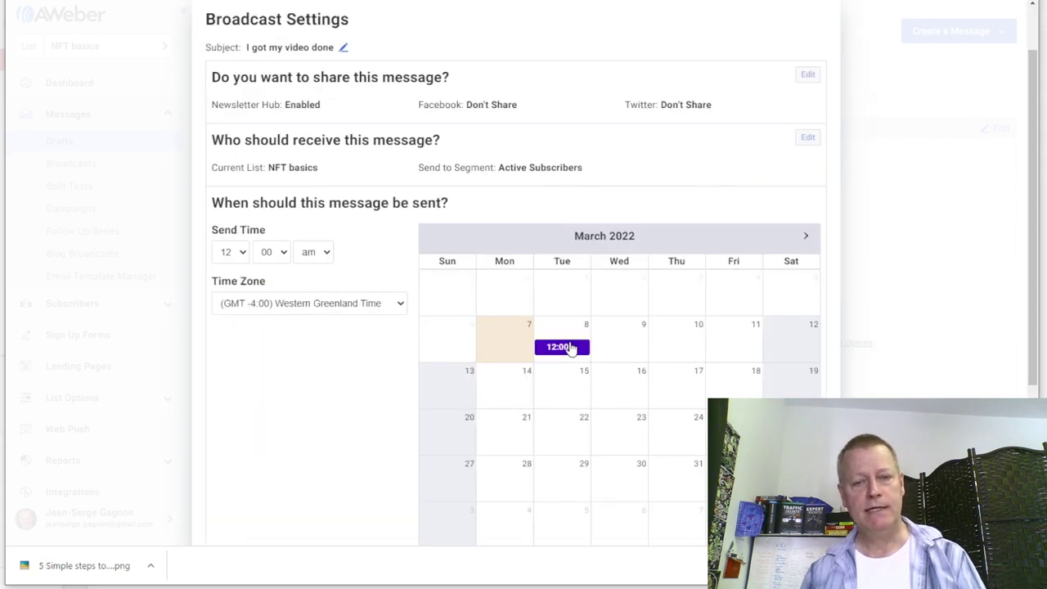
{"action": "left_click", "coordinate": [239, 256]}
{"action": "left_click", "coordinate": [236, 342]}
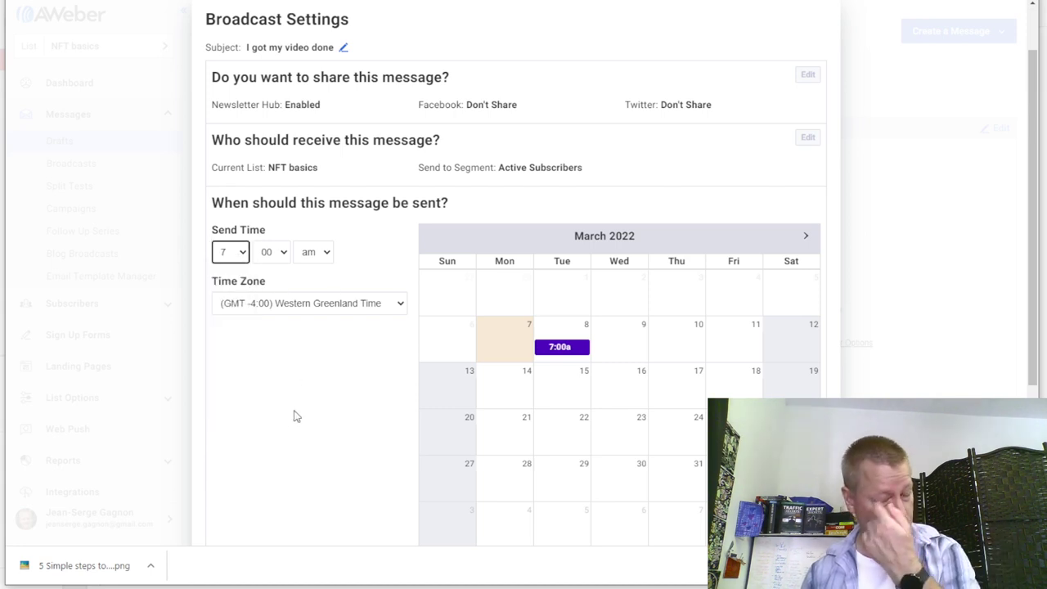
{"action": "scroll", "coordinate": [327, 419], "scroll_direction": "down", "scroll_amount": 3}
{"action": "left_click", "coordinate": [798, 333]}
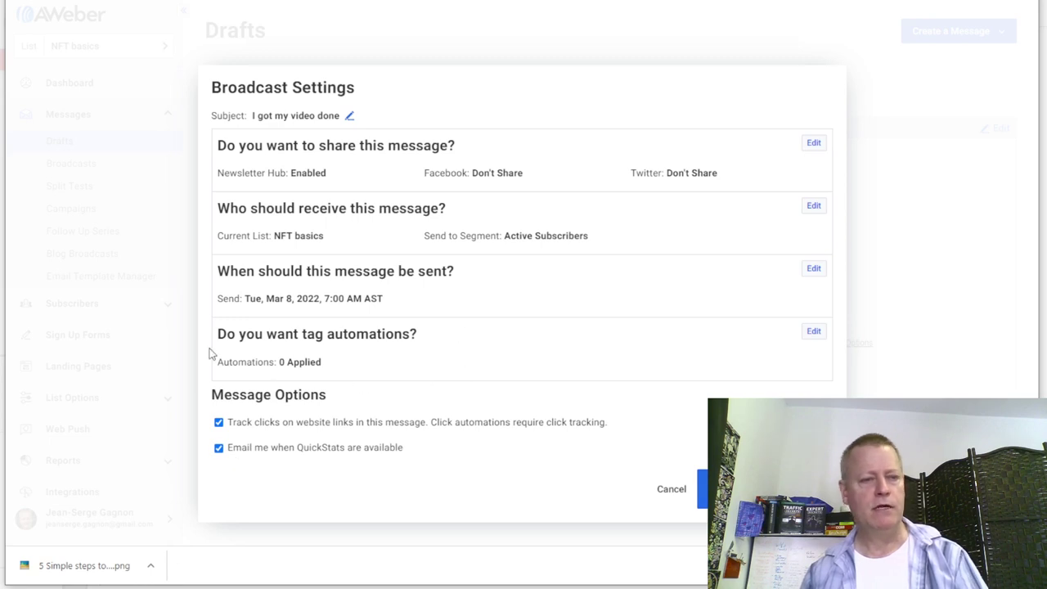
{"action": "left_click", "coordinate": [736, 489]}
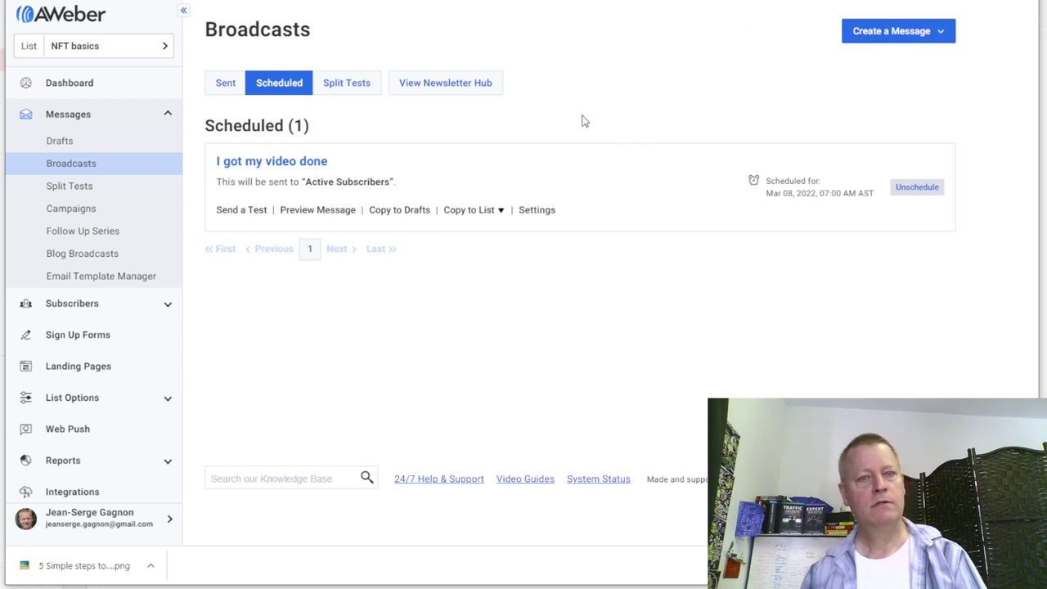
- Go through the Sent and Scheduled broadcasts to Messages > Drafts, then switch to Canva
{"action": "left_click", "coordinate": [219, 83]}
{"action": "left_click", "coordinate": [270, 86]}
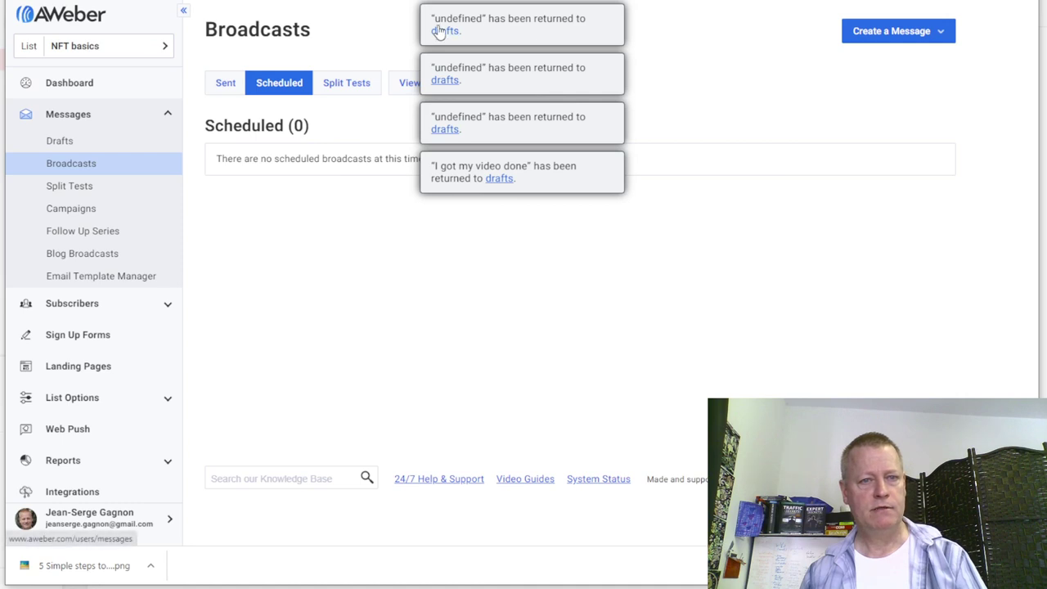
{"action": "left_click", "coordinate": [66, 143]}
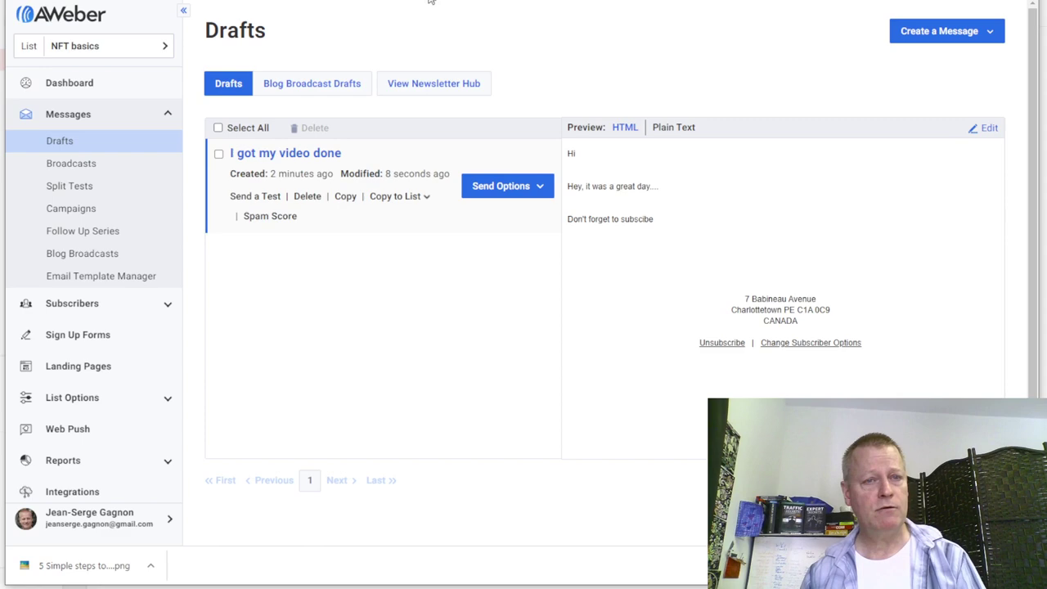
{"action": "key", "text": "ctrl+Tab"}
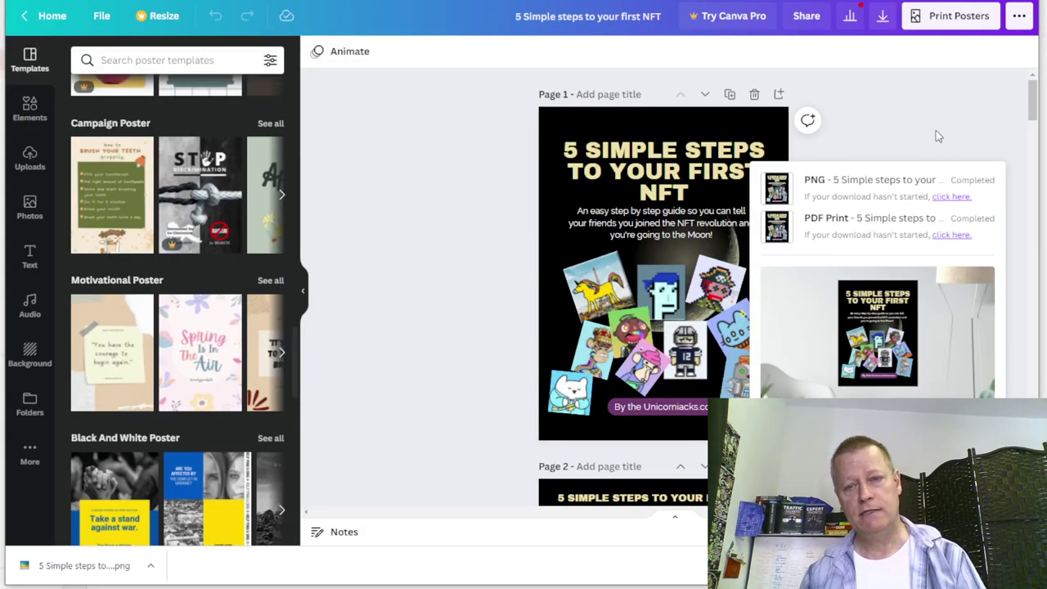
- Close the download panel and scroll through the title, five-step overview and Step 1 pages
{"action": "left_click", "coordinate": [936, 131]}
{"action": "scroll", "coordinate": [845, 397], "scroll_direction": "down", "scroll_amount": 3}
{"action": "scroll", "coordinate": [843, 398], "scroll_direction": "down", "scroll_amount": 5}
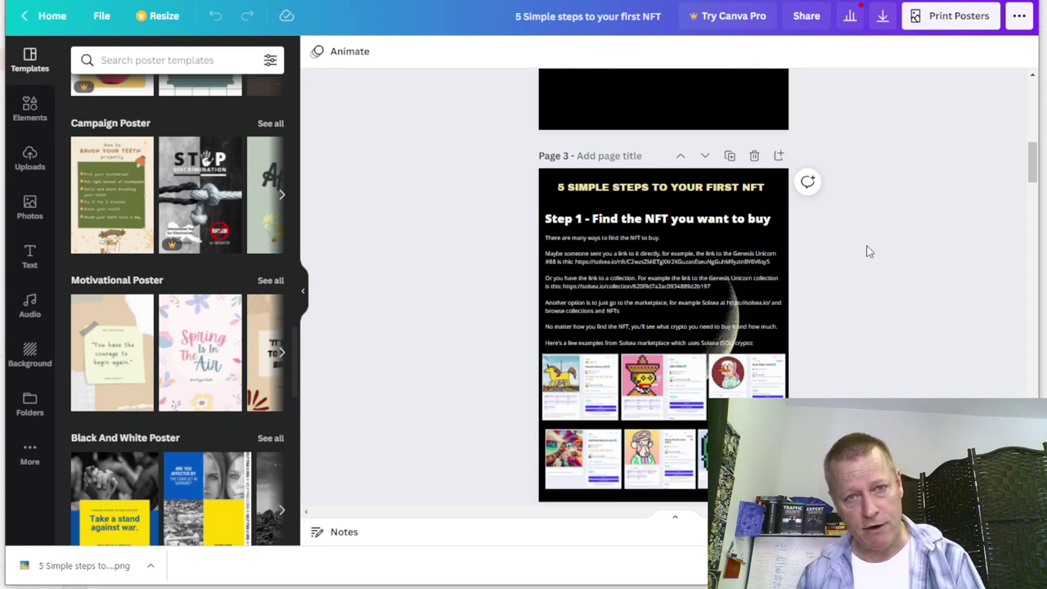
{"action": "scroll", "coordinate": [873, 290], "scroll_direction": "up", "scroll_amount": 10}
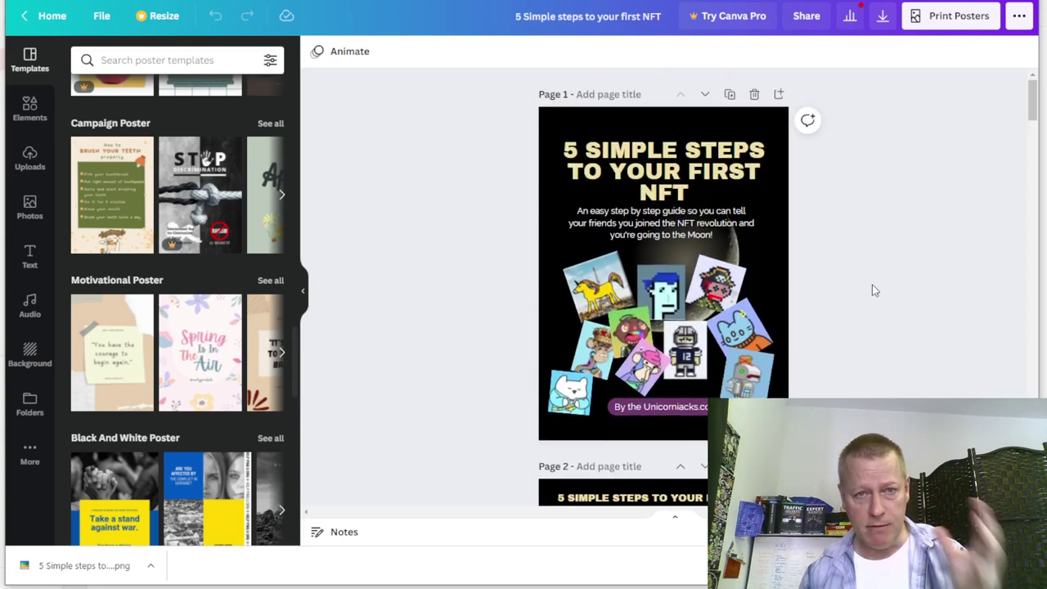
{"action": "scroll", "coordinate": [872, 290], "scroll_direction": "down", "scroll_amount": 2}
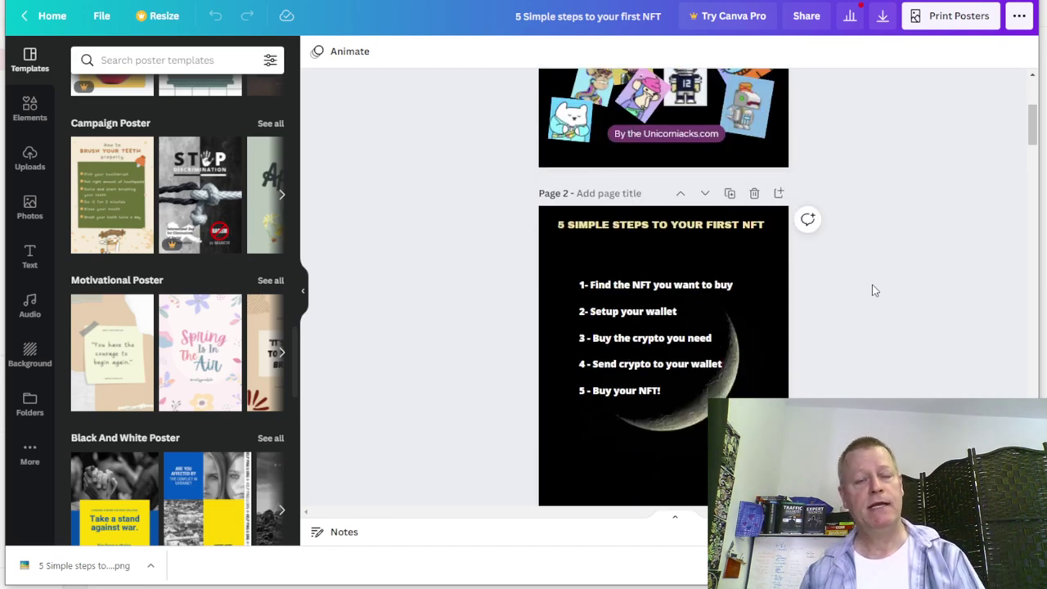